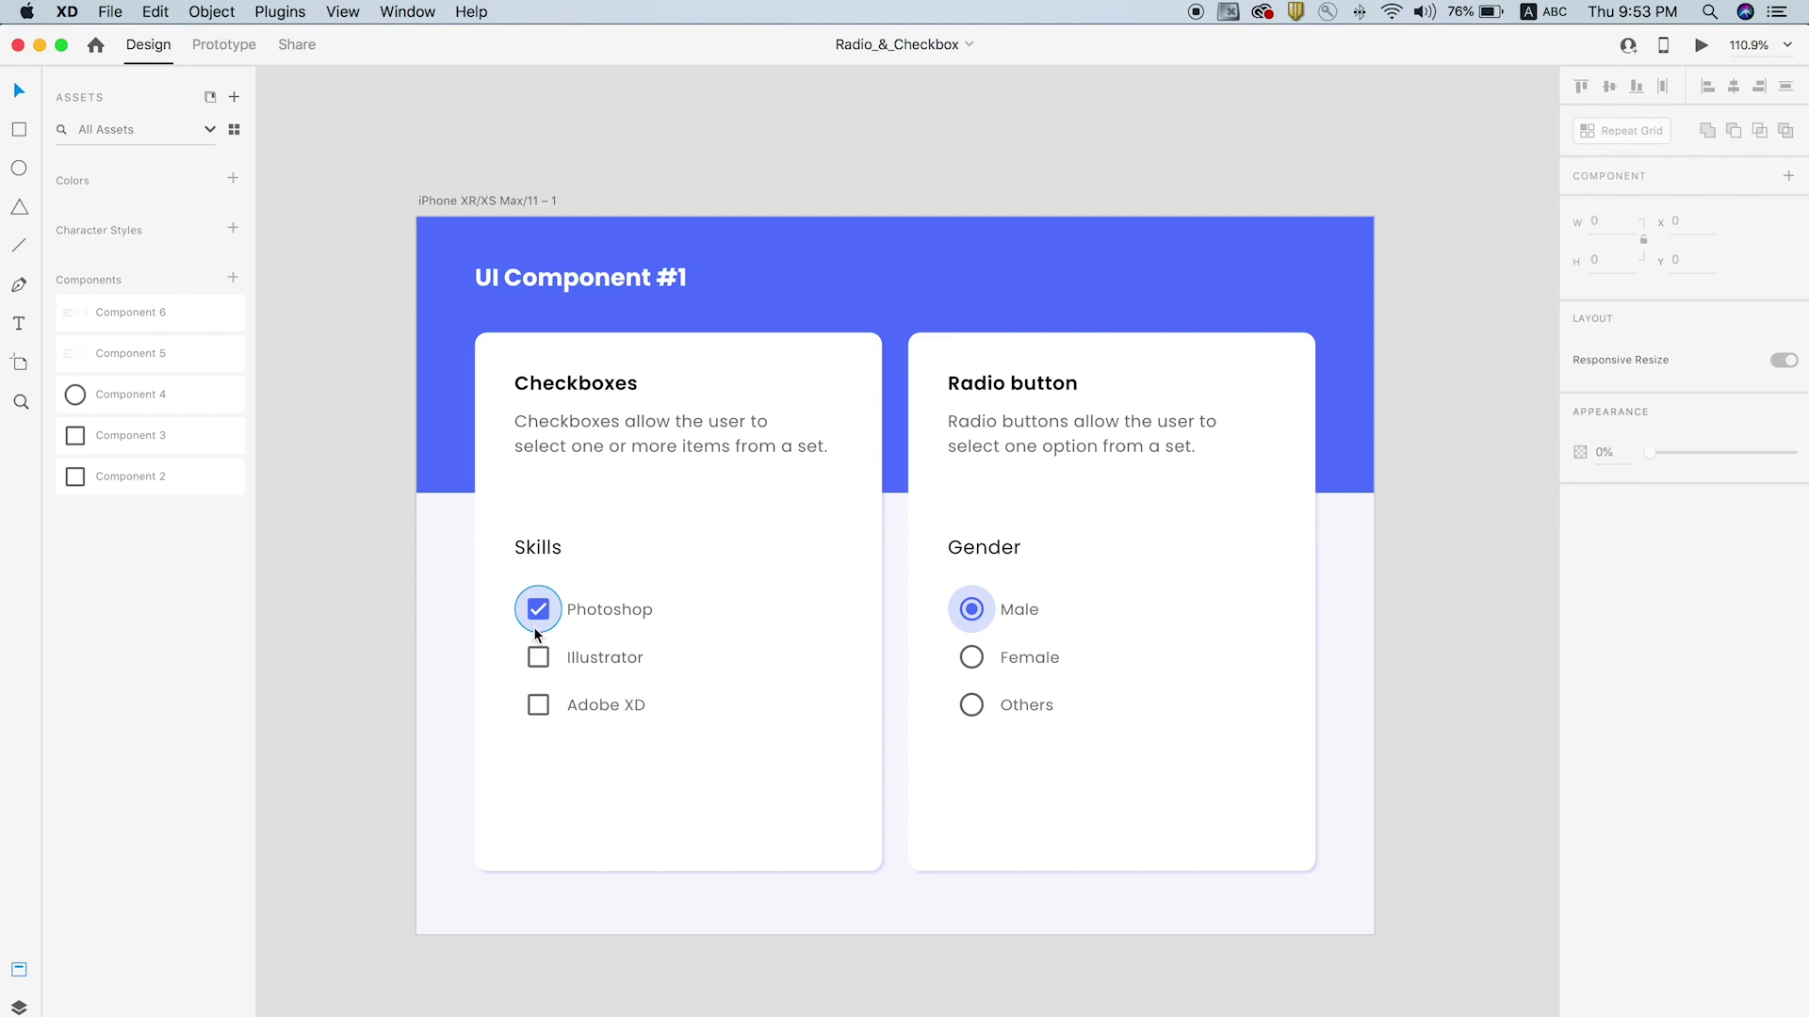
Preview the artboard and test the Illustrator and Adobe XD checkboxes under Skills
click(470, 201)
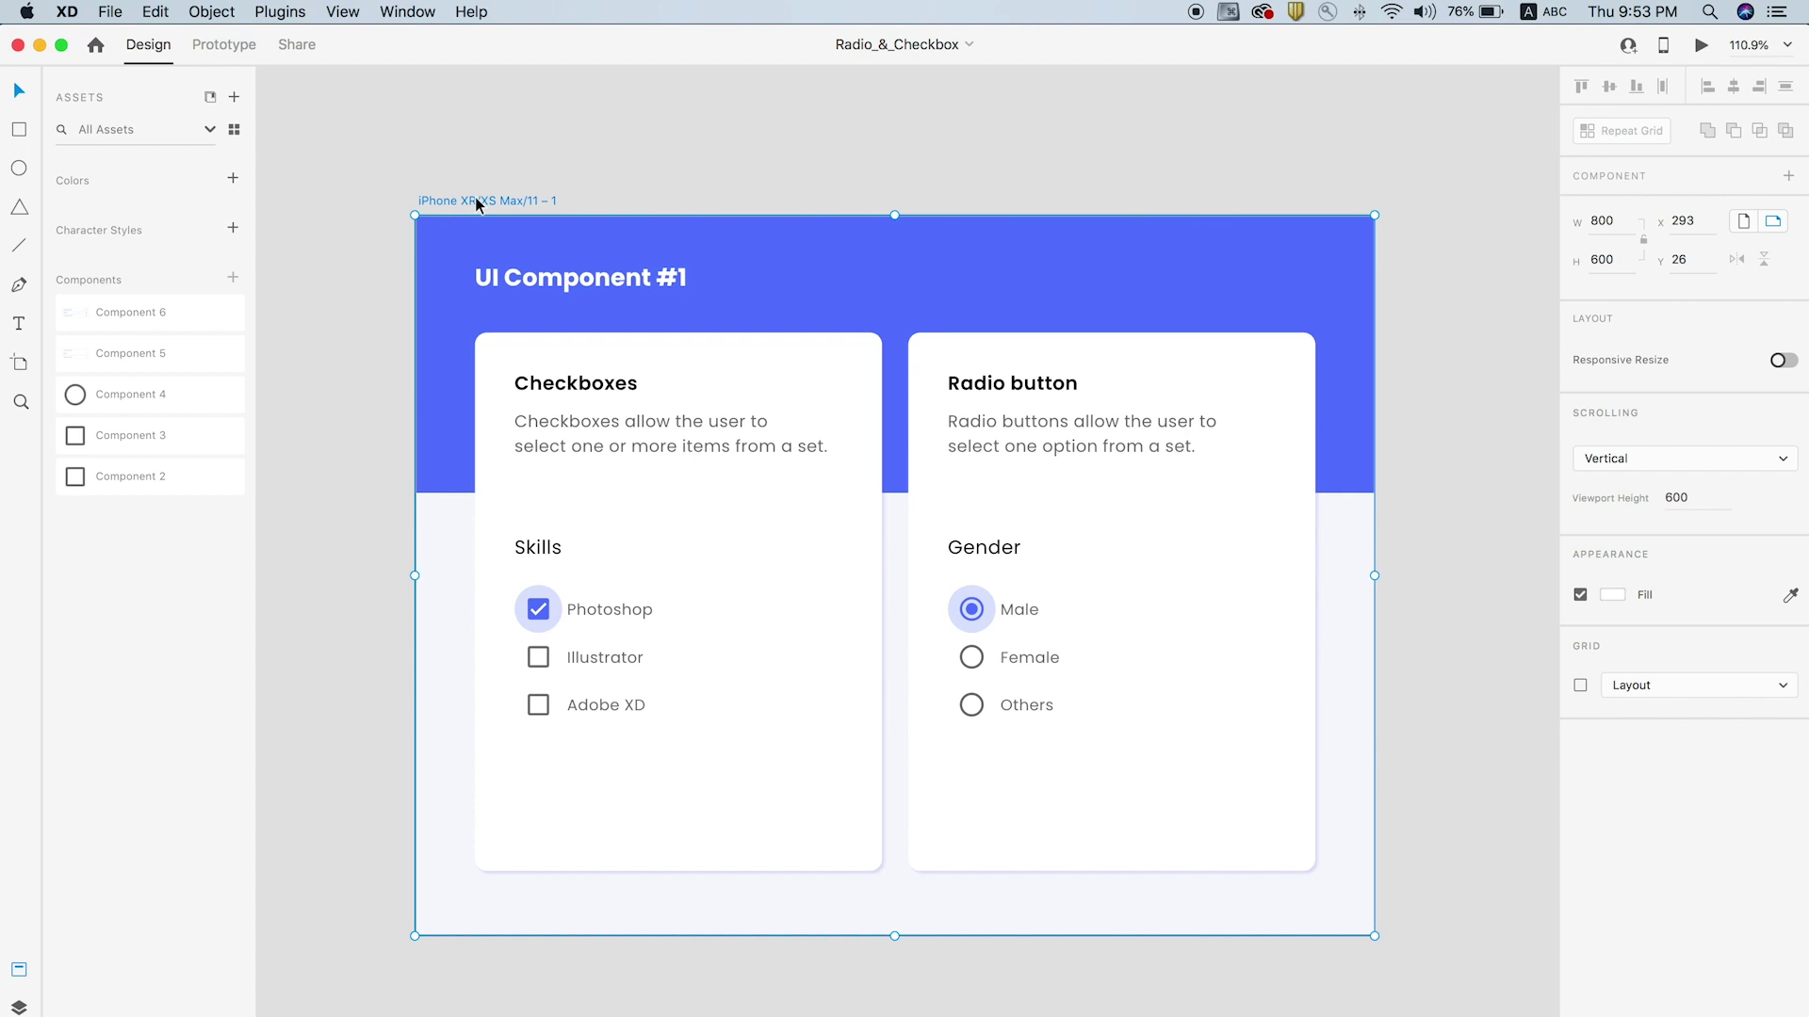
key(super+Return)
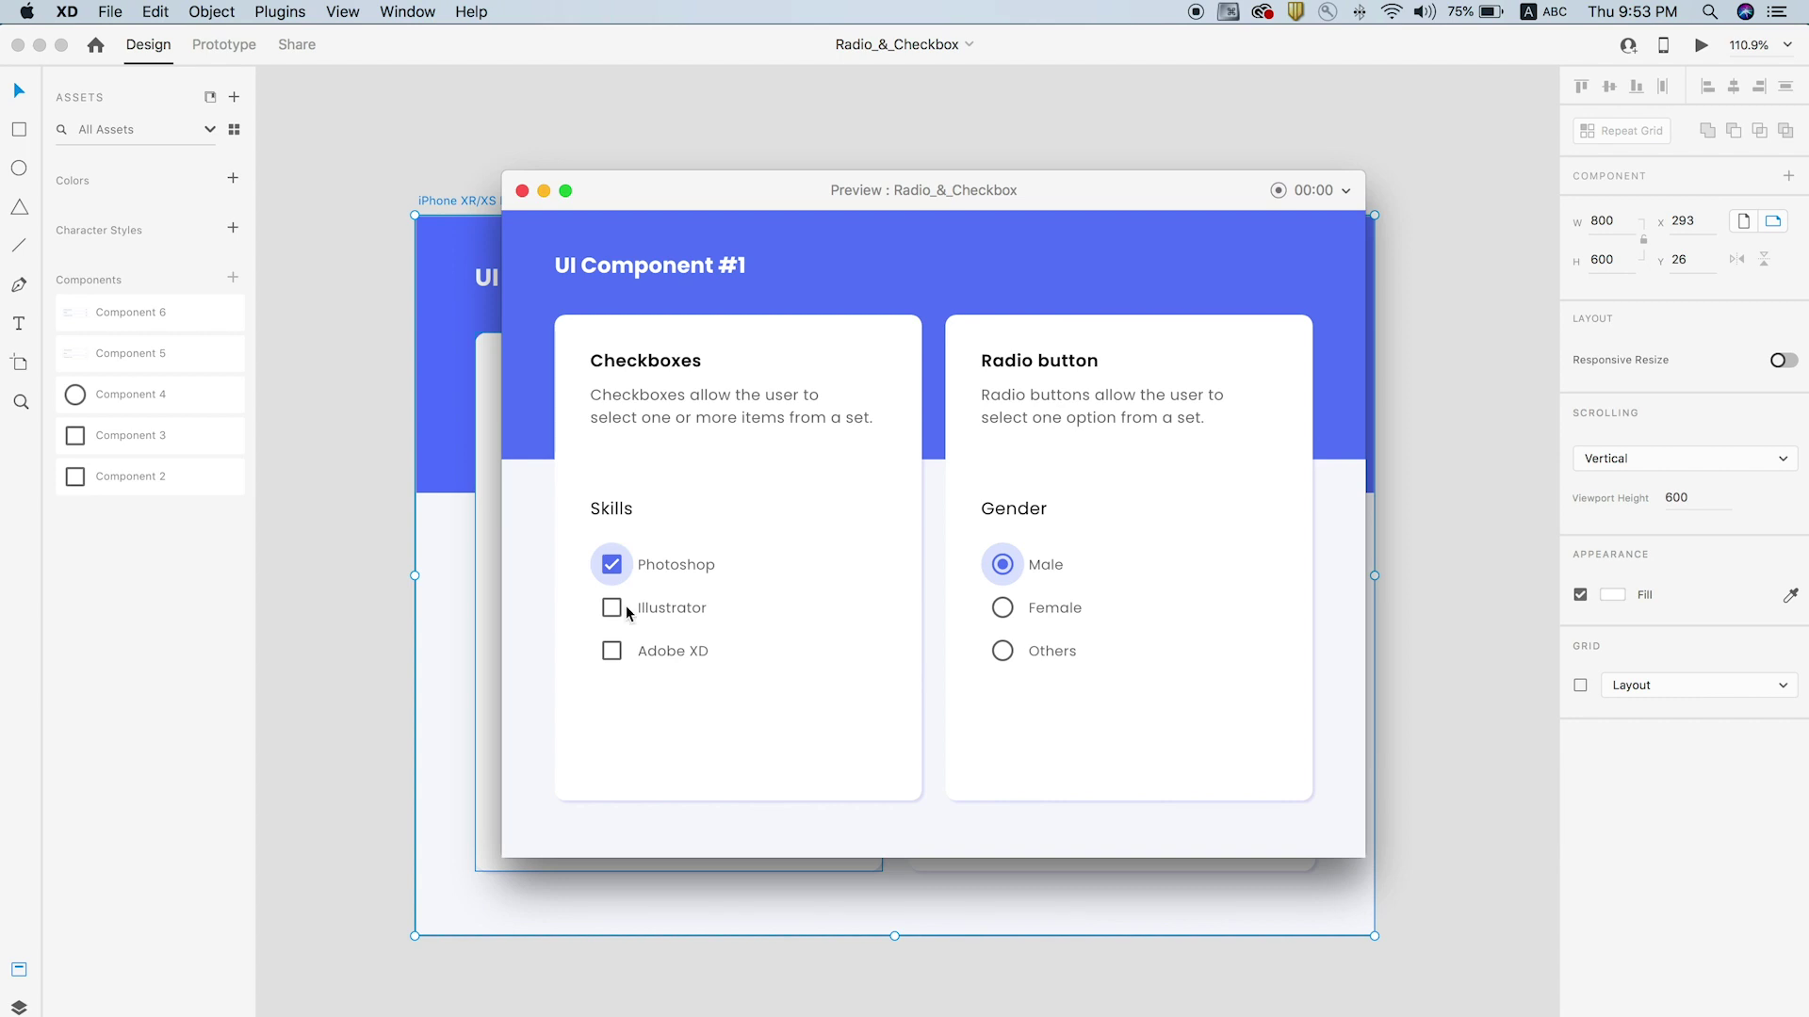
click(613, 617)
click(615, 657)
click(607, 605)
click(611, 652)
Test the Male, Female and Others radio buttons under Gender in the preview and close it
click(1005, 611)
click(1004, 612)
click(1003, 648)
click(1003, 609)
click(522, 190)
click(766, 113)
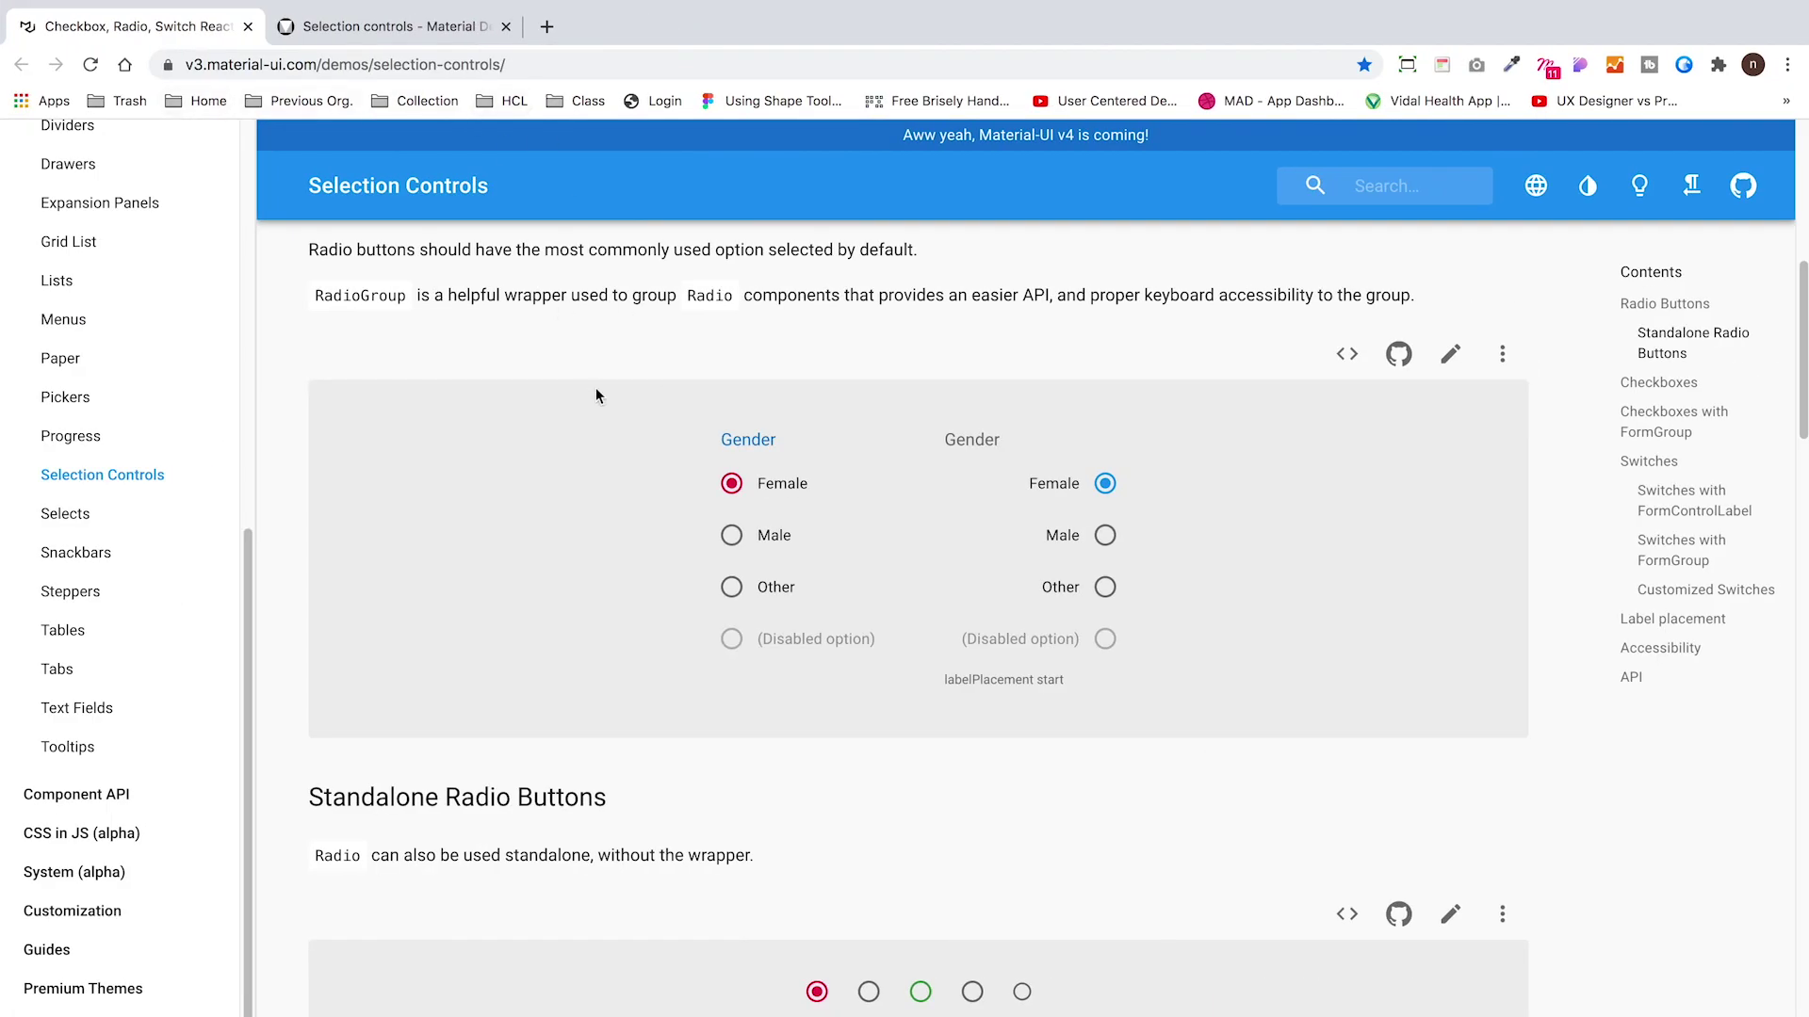
Switch to the browser and examine the two Gender radio groups on the Material-UI Selection Controls page
drag(604, 395, 1225, 744)
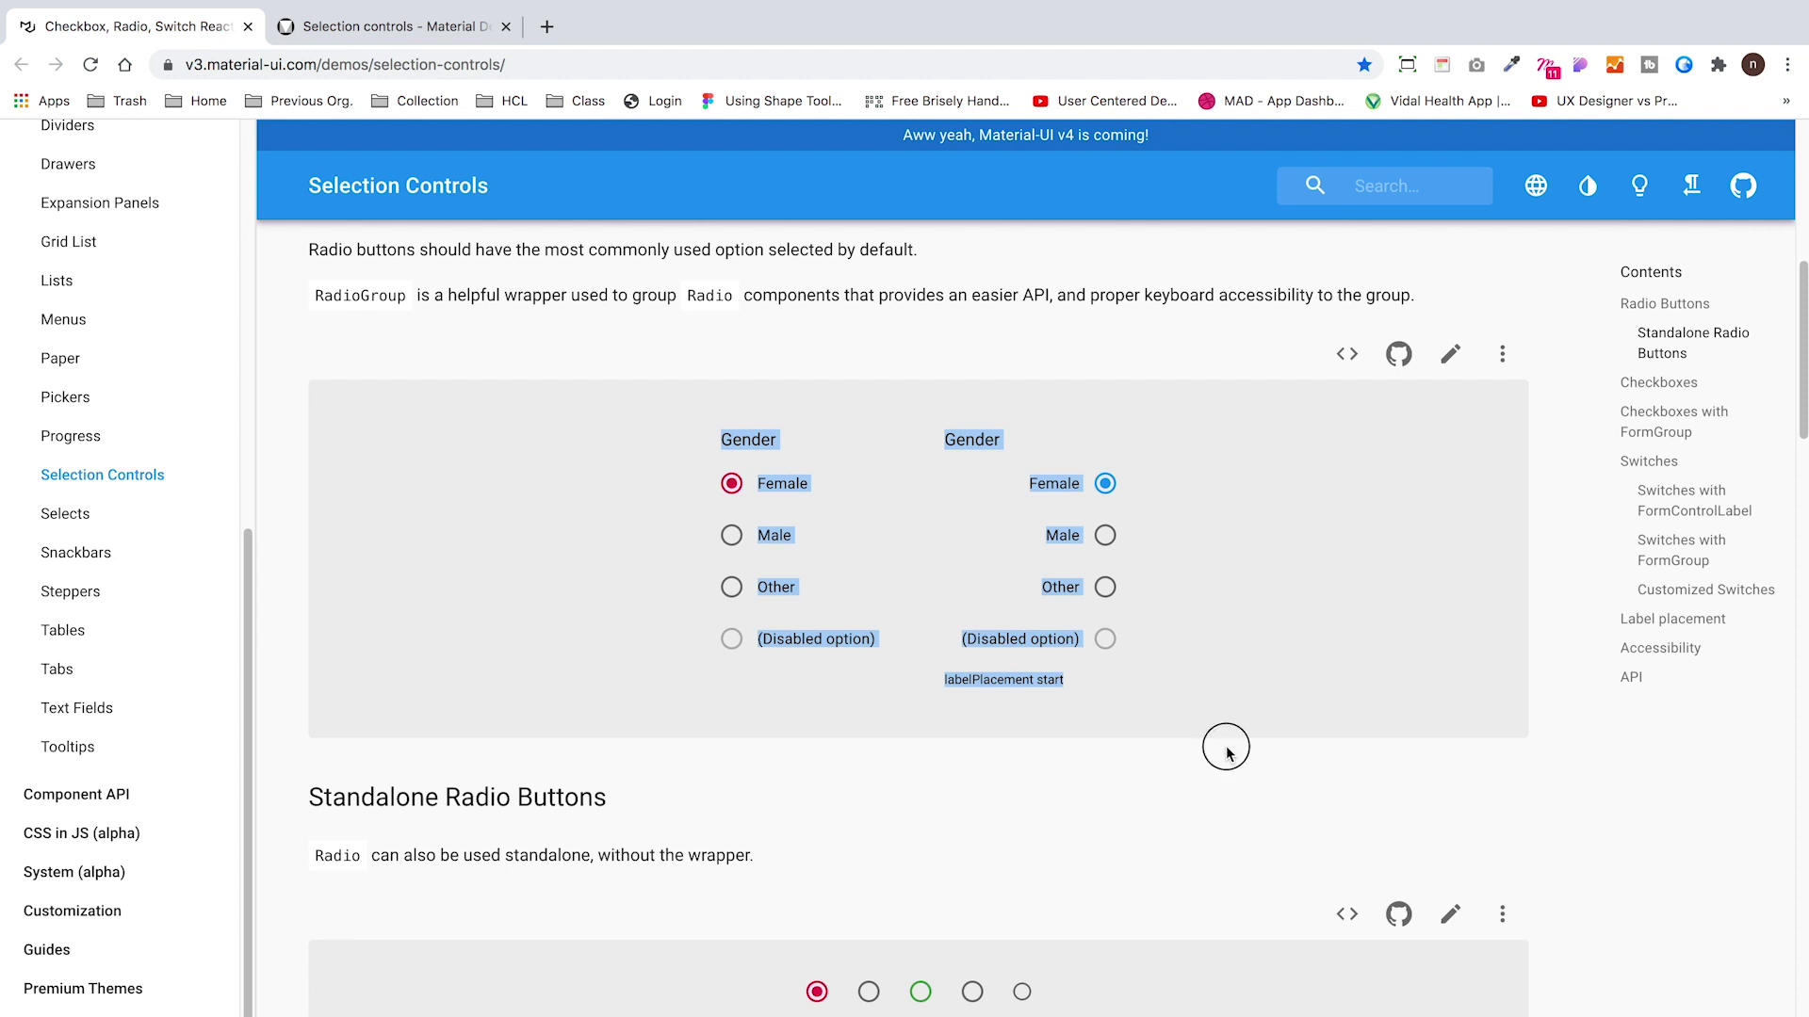
click(1155, 678)
click(633, 452)
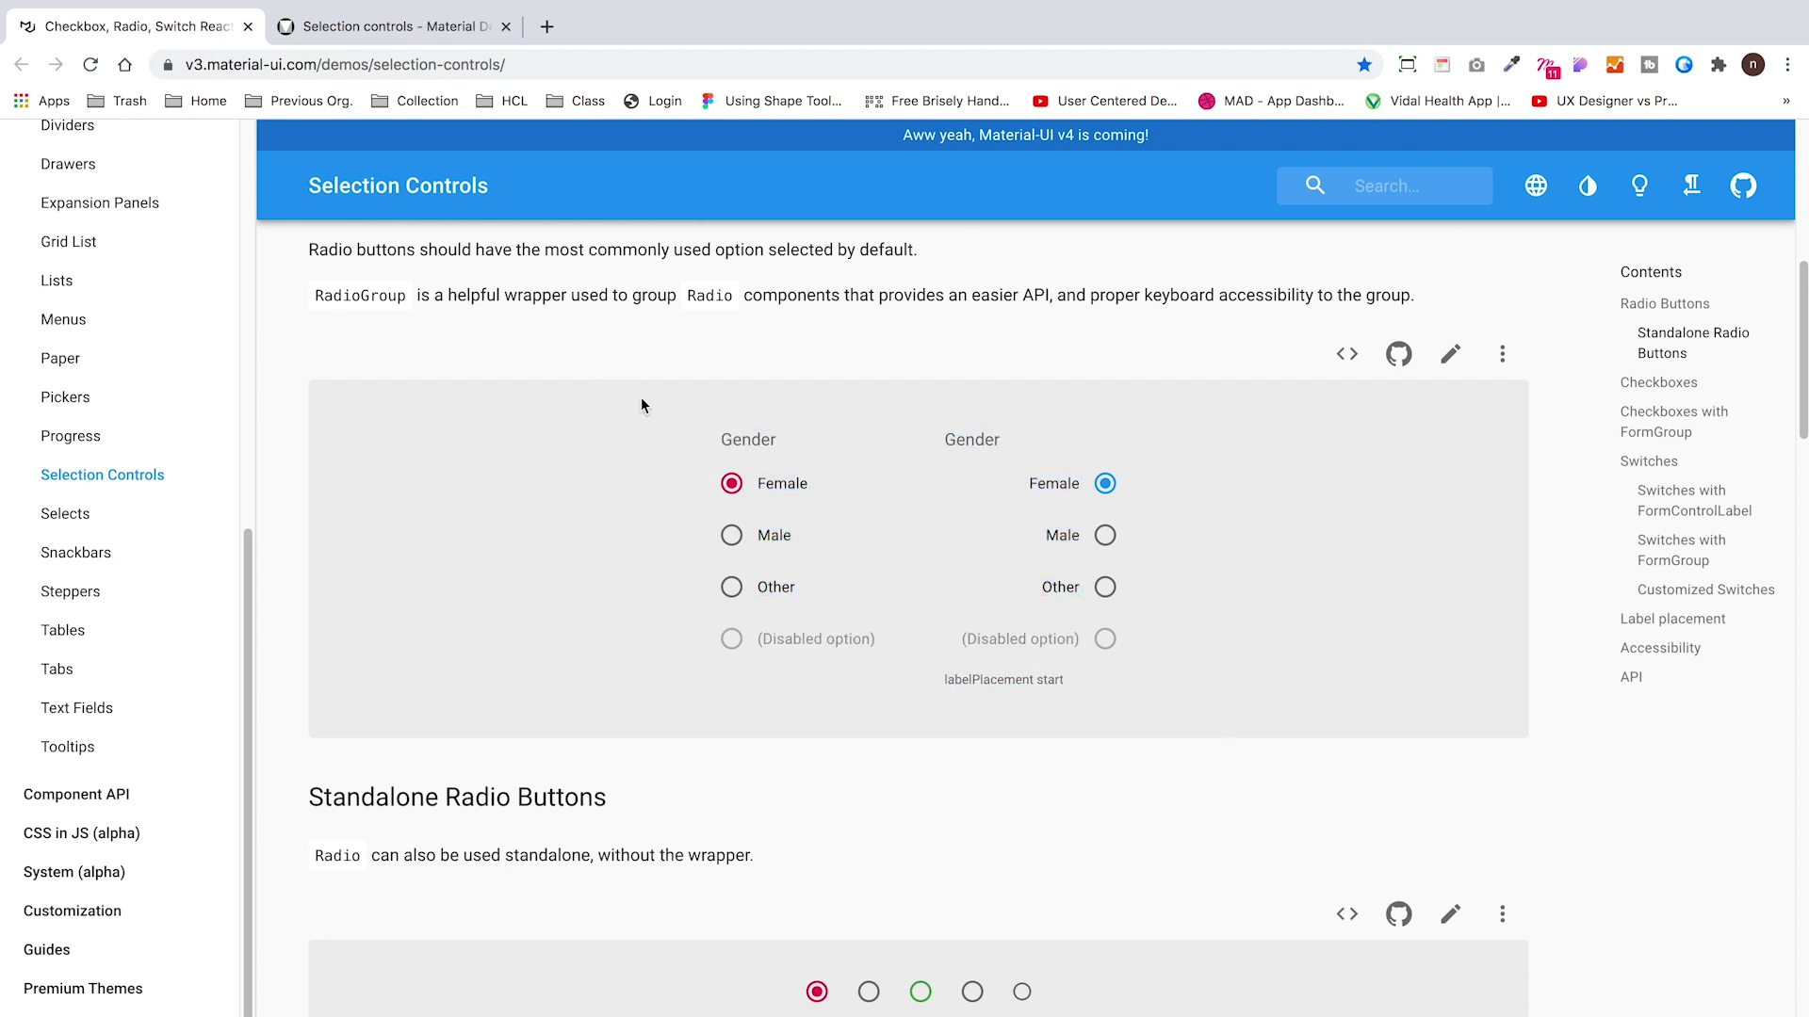
drag(640, 405, 1187, 640)
click(1360, 660)
Test the Gender radio group by choosing among Female, Male and Other, ending on Female
click(732, 535)
click(744, 486)
click(739, 532)
click(739, 483)
key(Down)
key(Up)
key(Down)
key(Down)
click(764, 546)
click(760, 480)
click(760, 542)
click(758, 589)
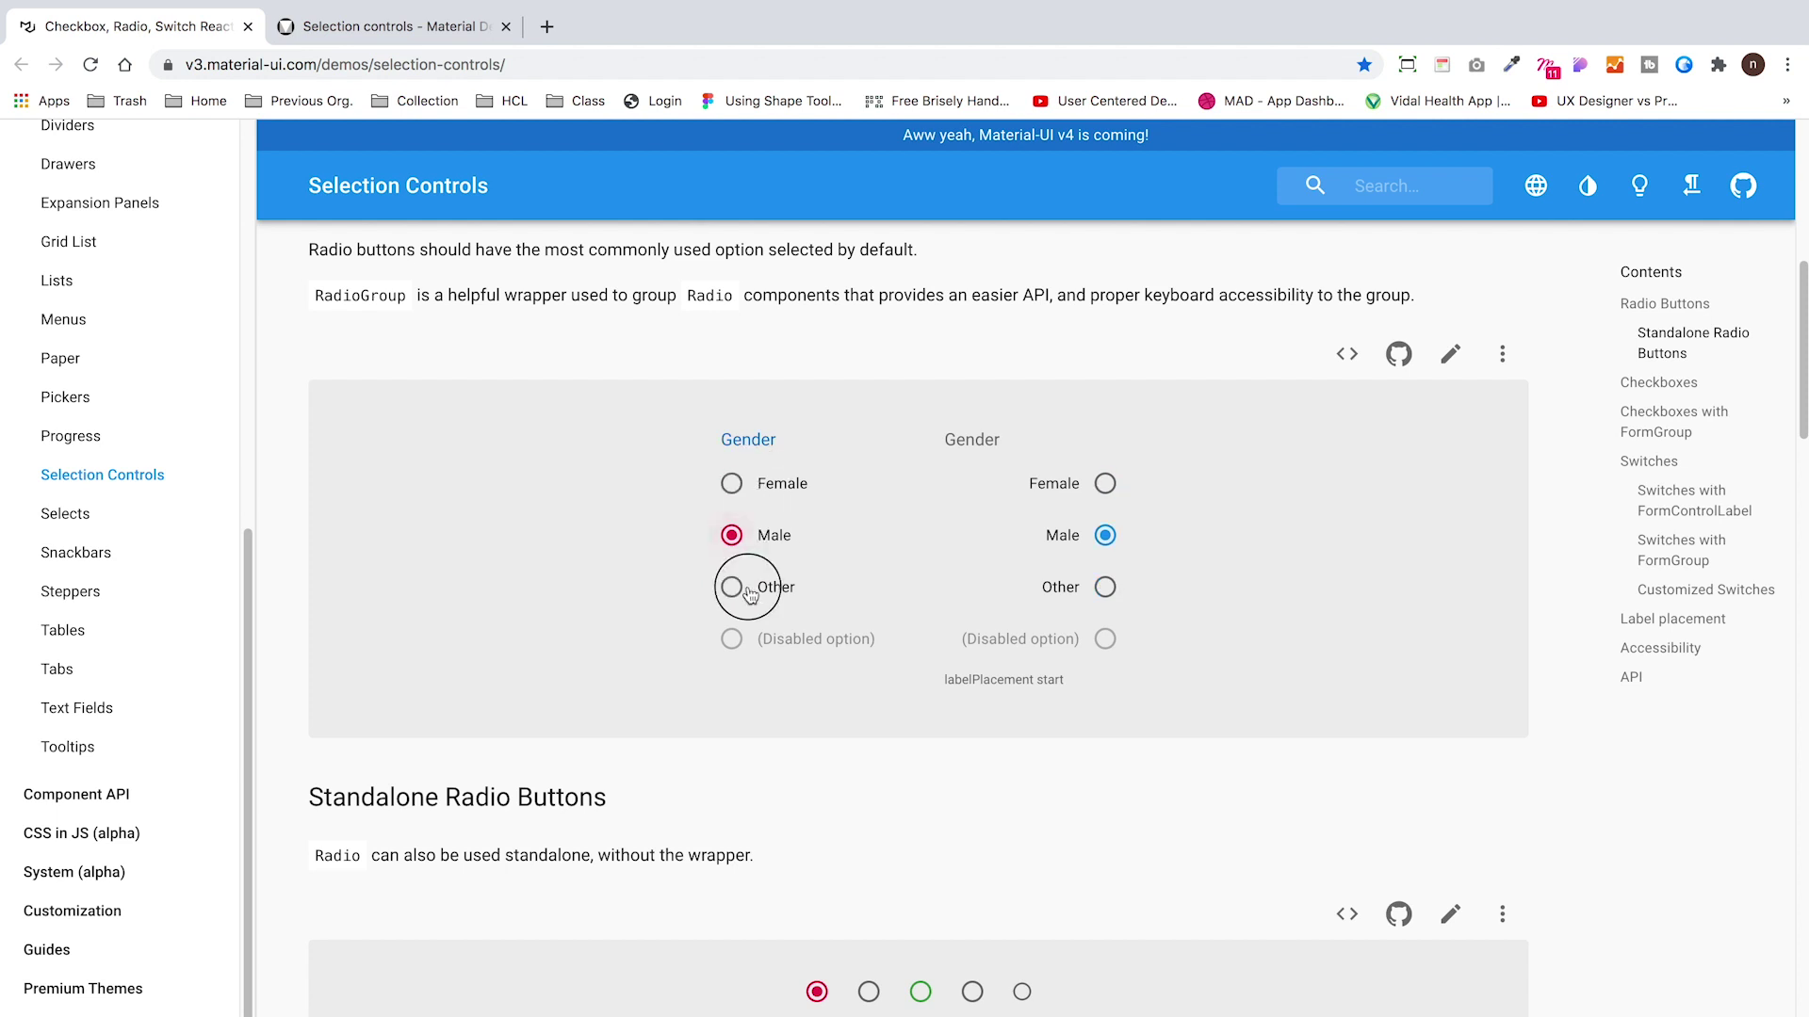
click(745, 484)
click(732, 546)
click(647, 513)
click(734, 486)
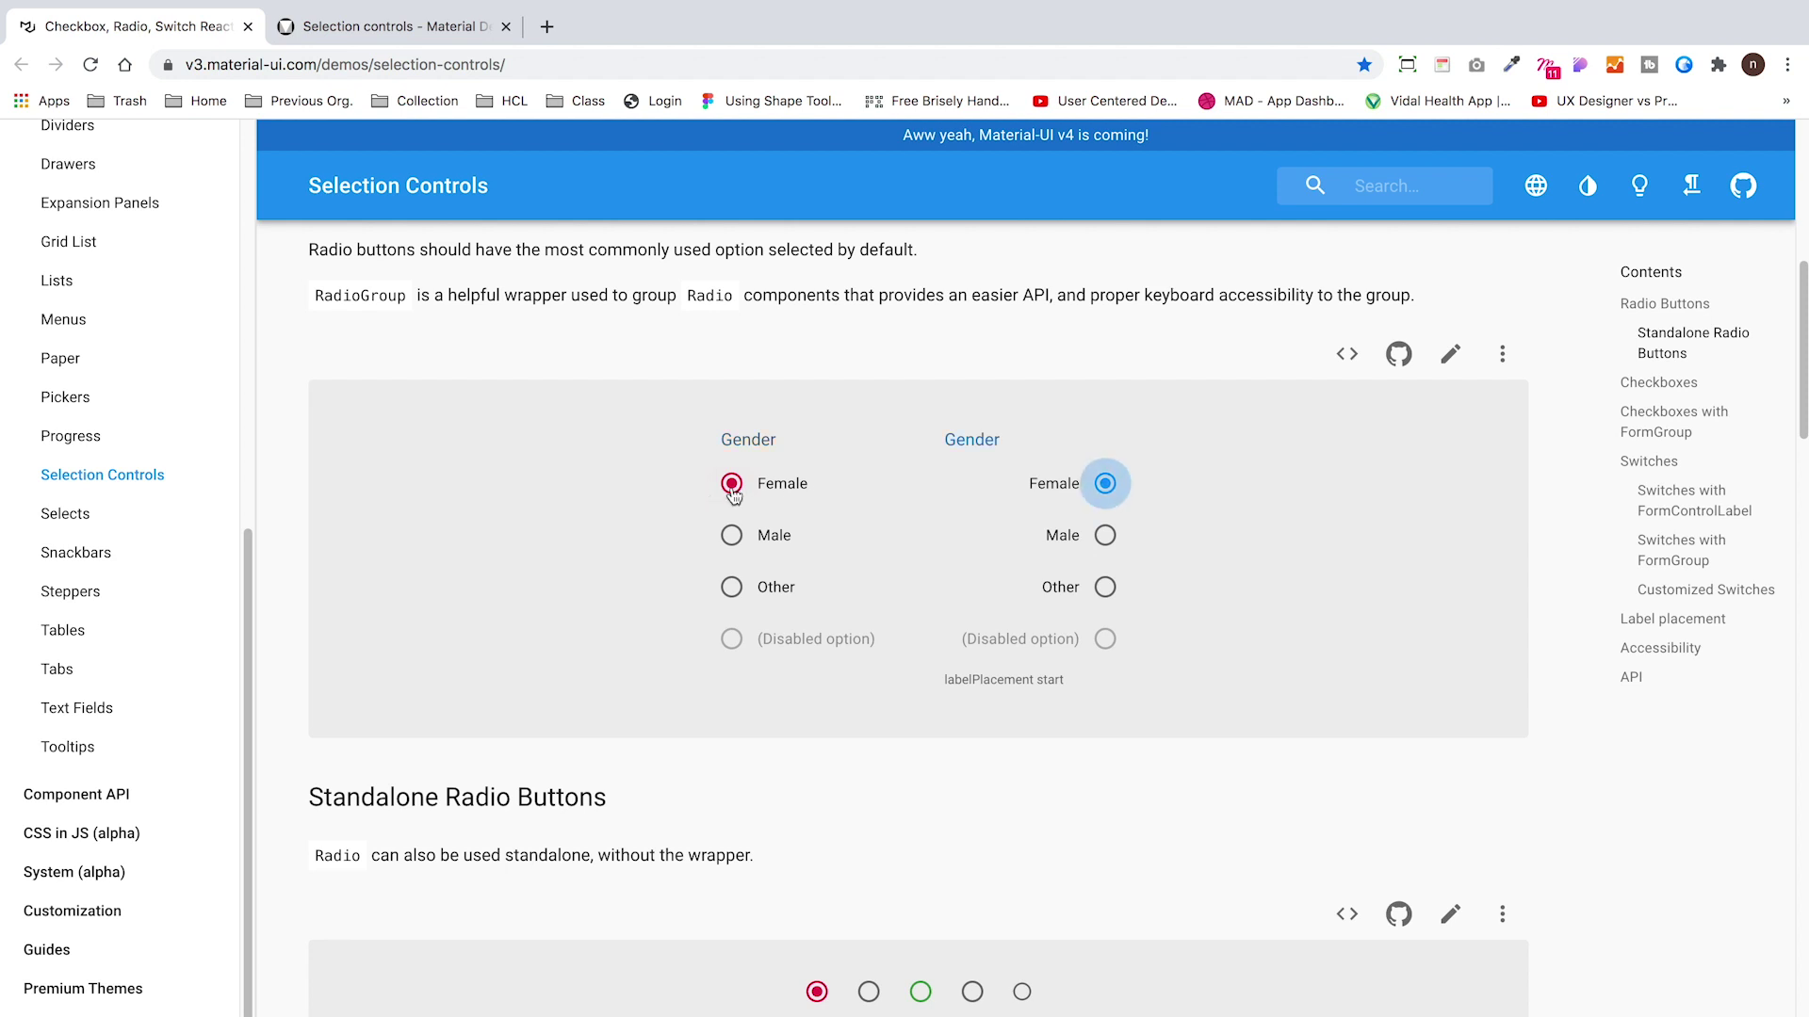
click(650, 484)
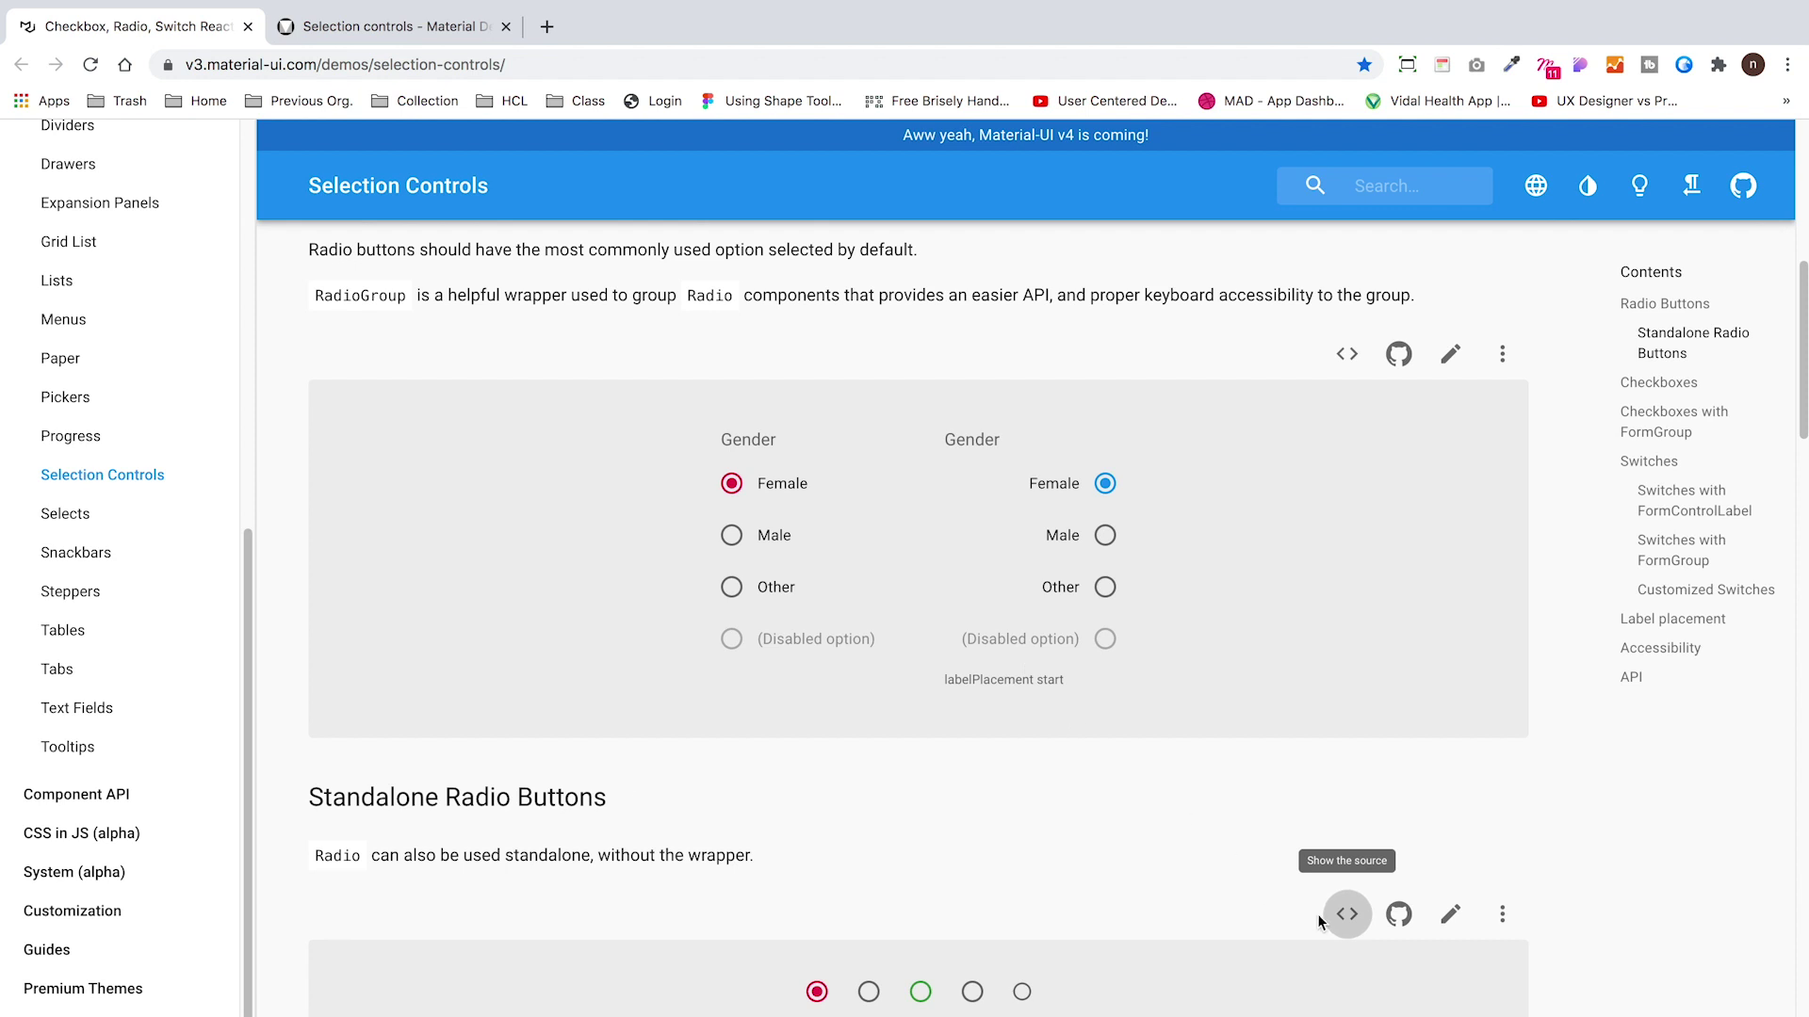
Examine the focus state of the first checkboxes in the Checkboxes demo
scroll(815, 673, down, 6)
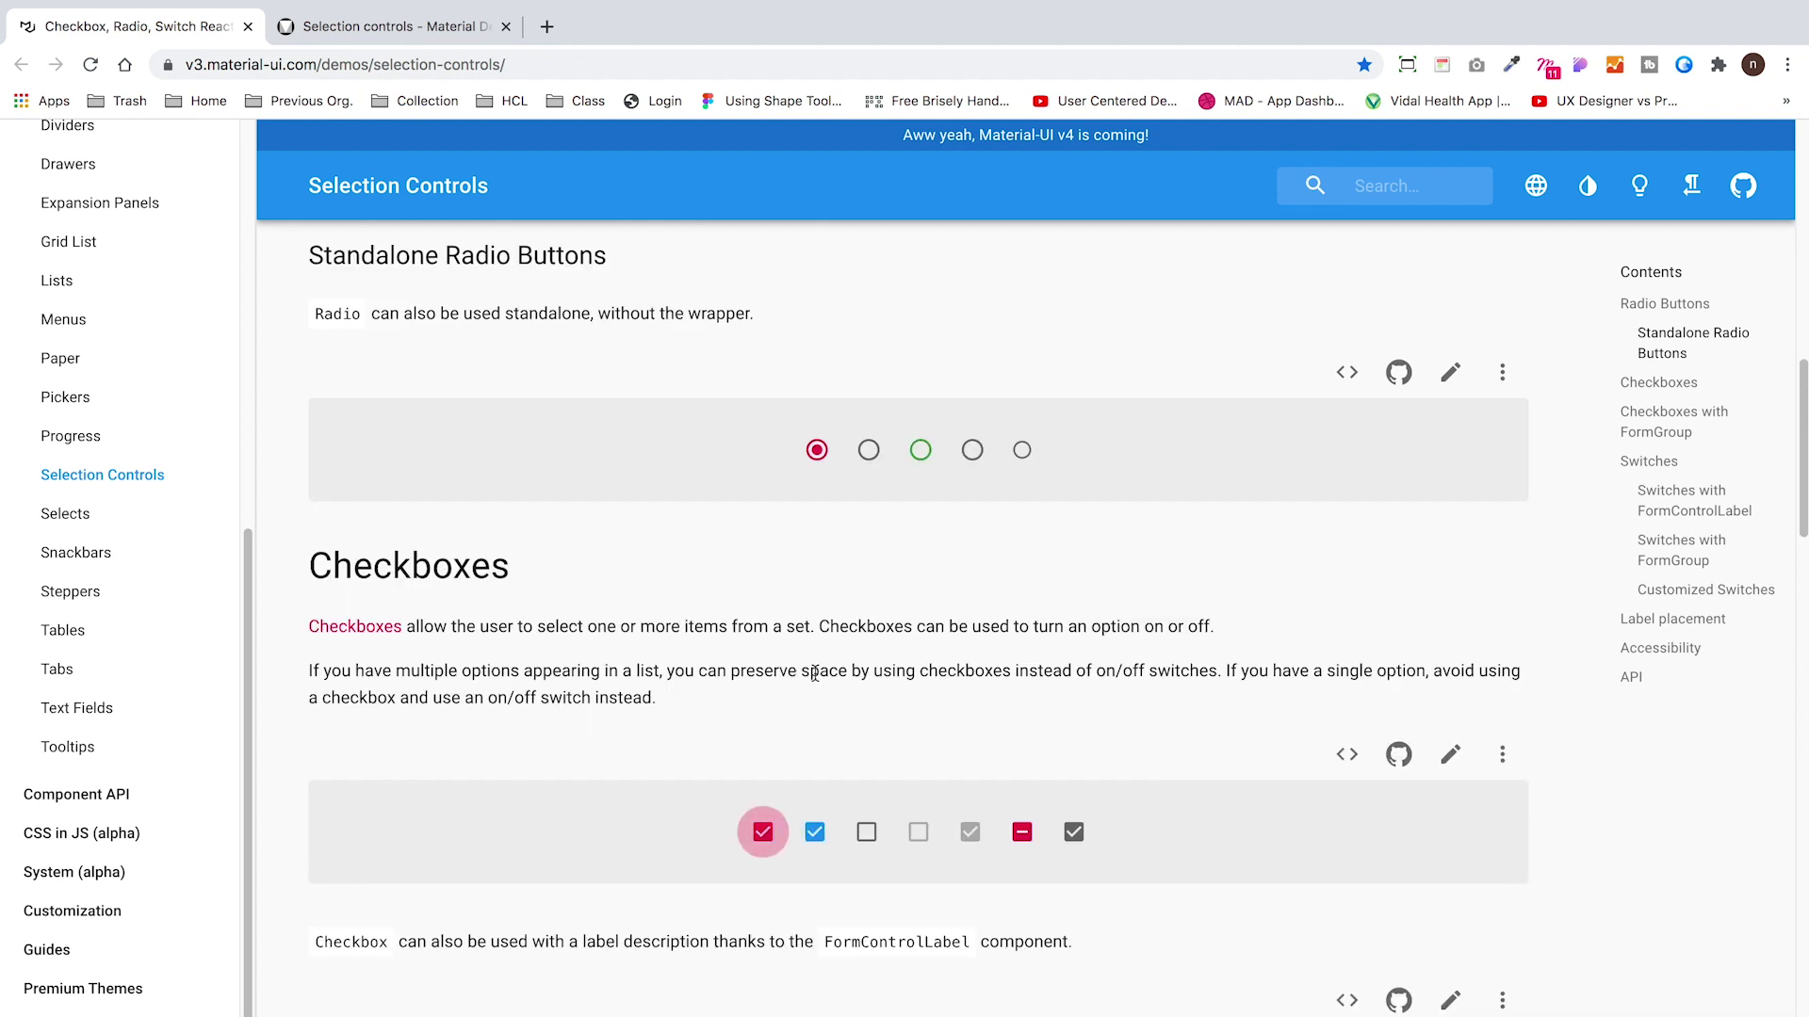
key(Tab)
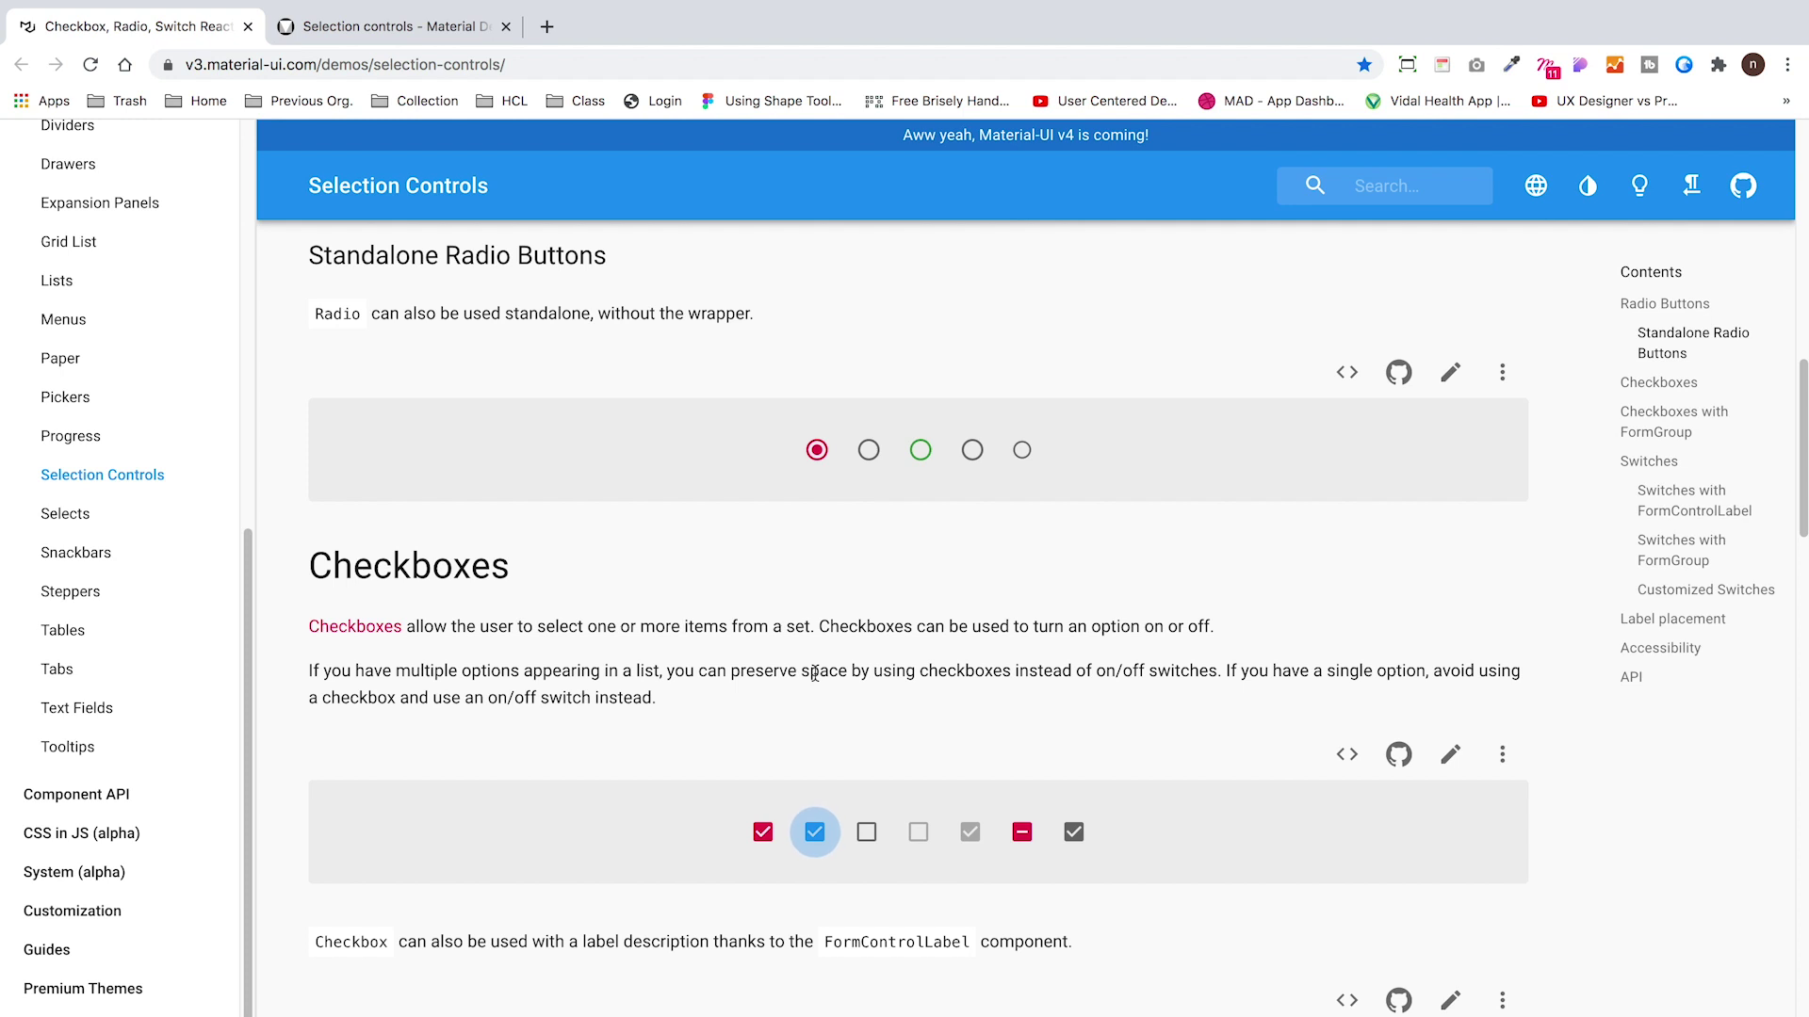
key(Tab)
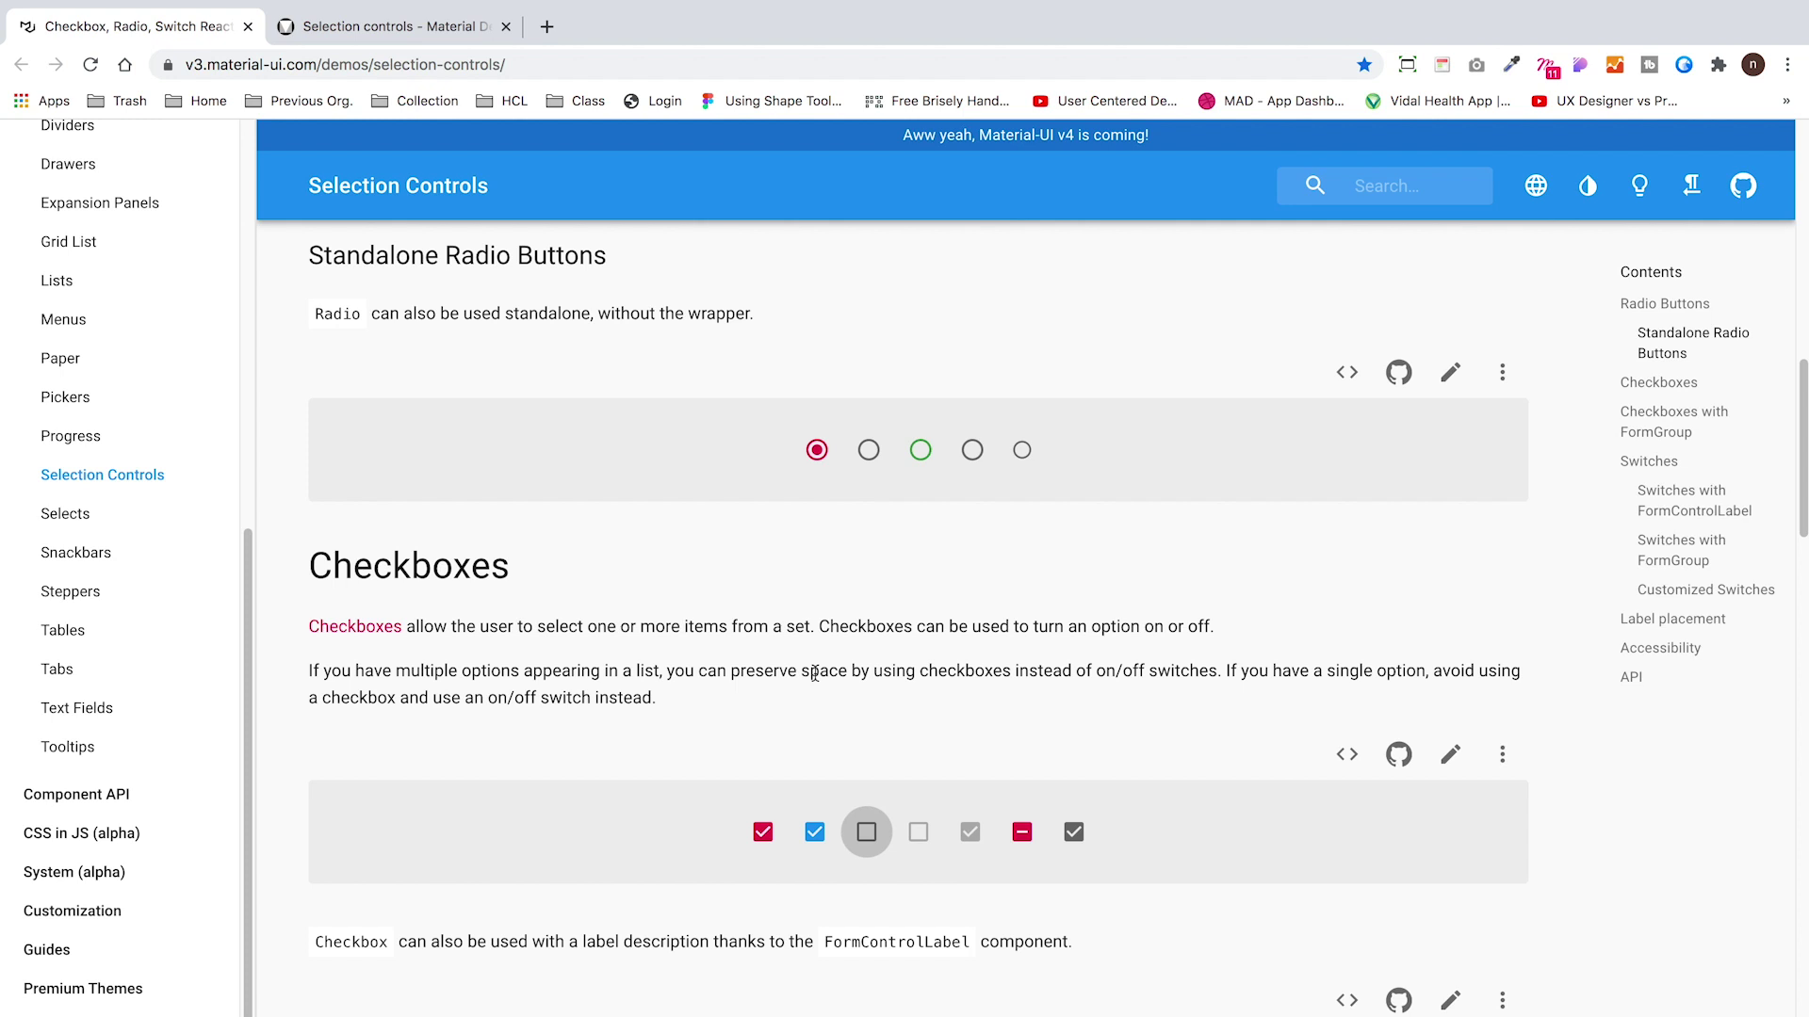
scroll(814, 673, up, 2)
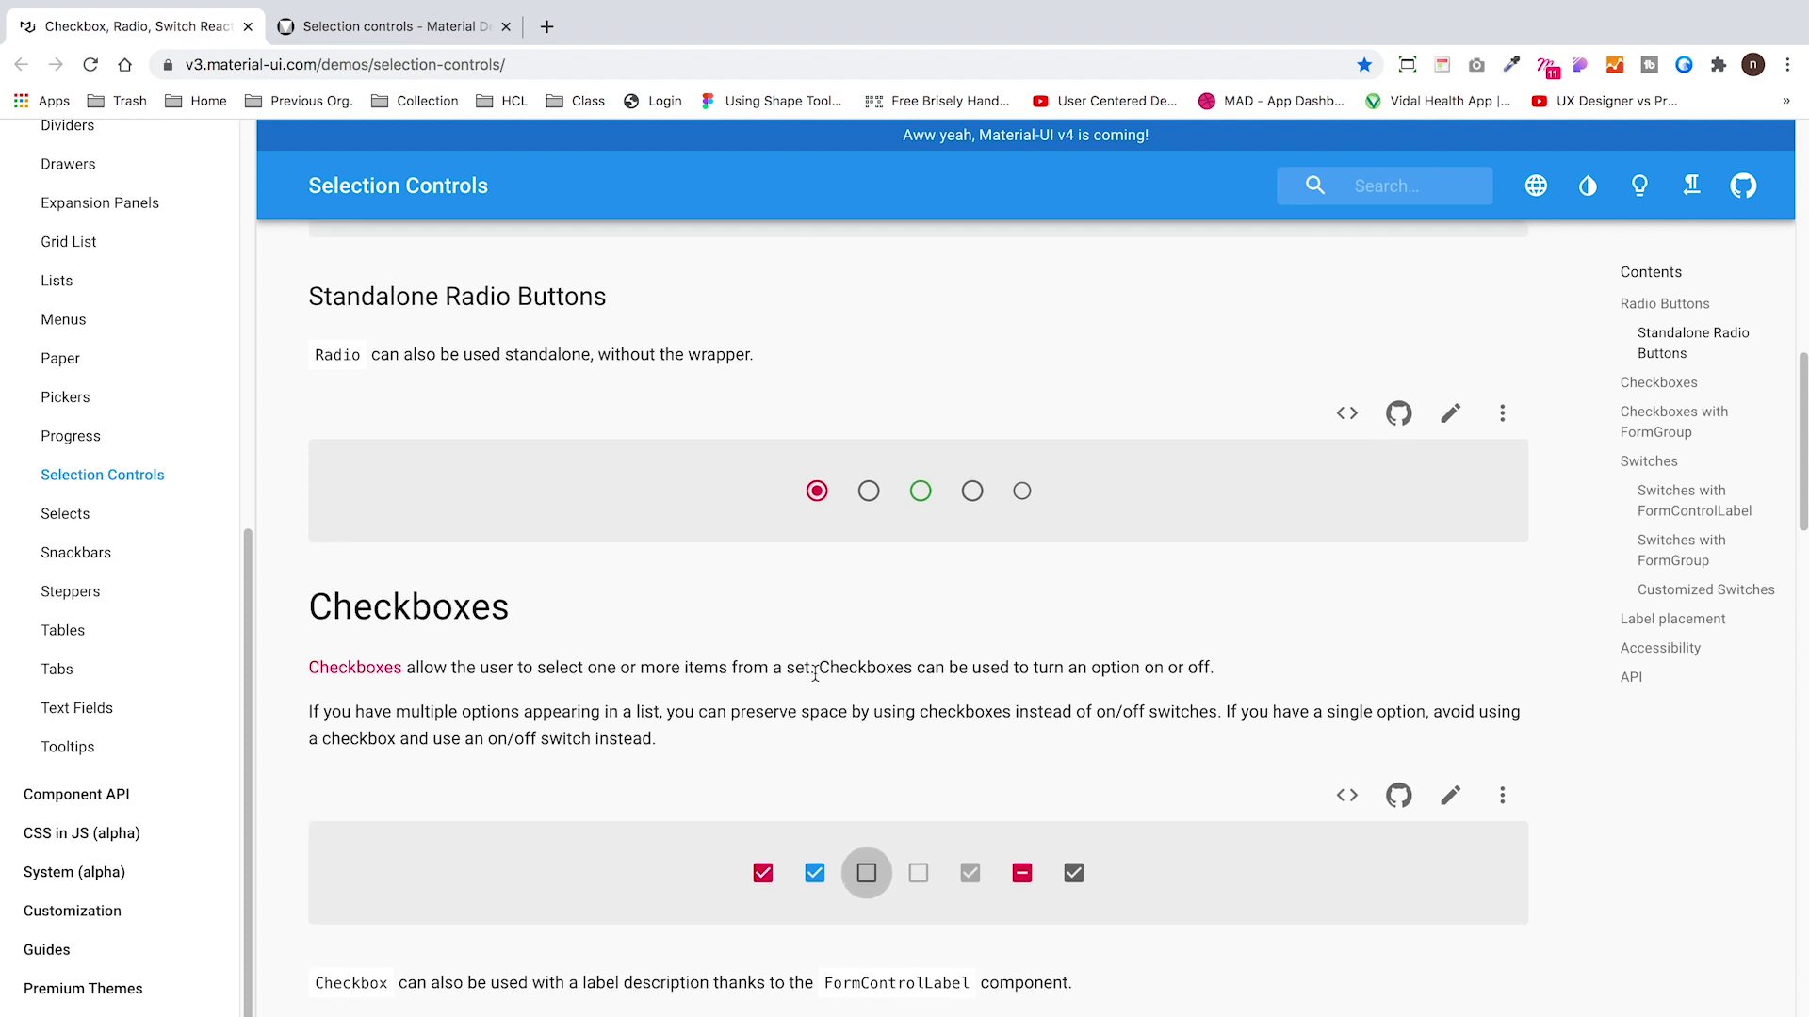
Test the standalone radio buttons by selecting the second one, the green one and the second one again
click(870, 576)
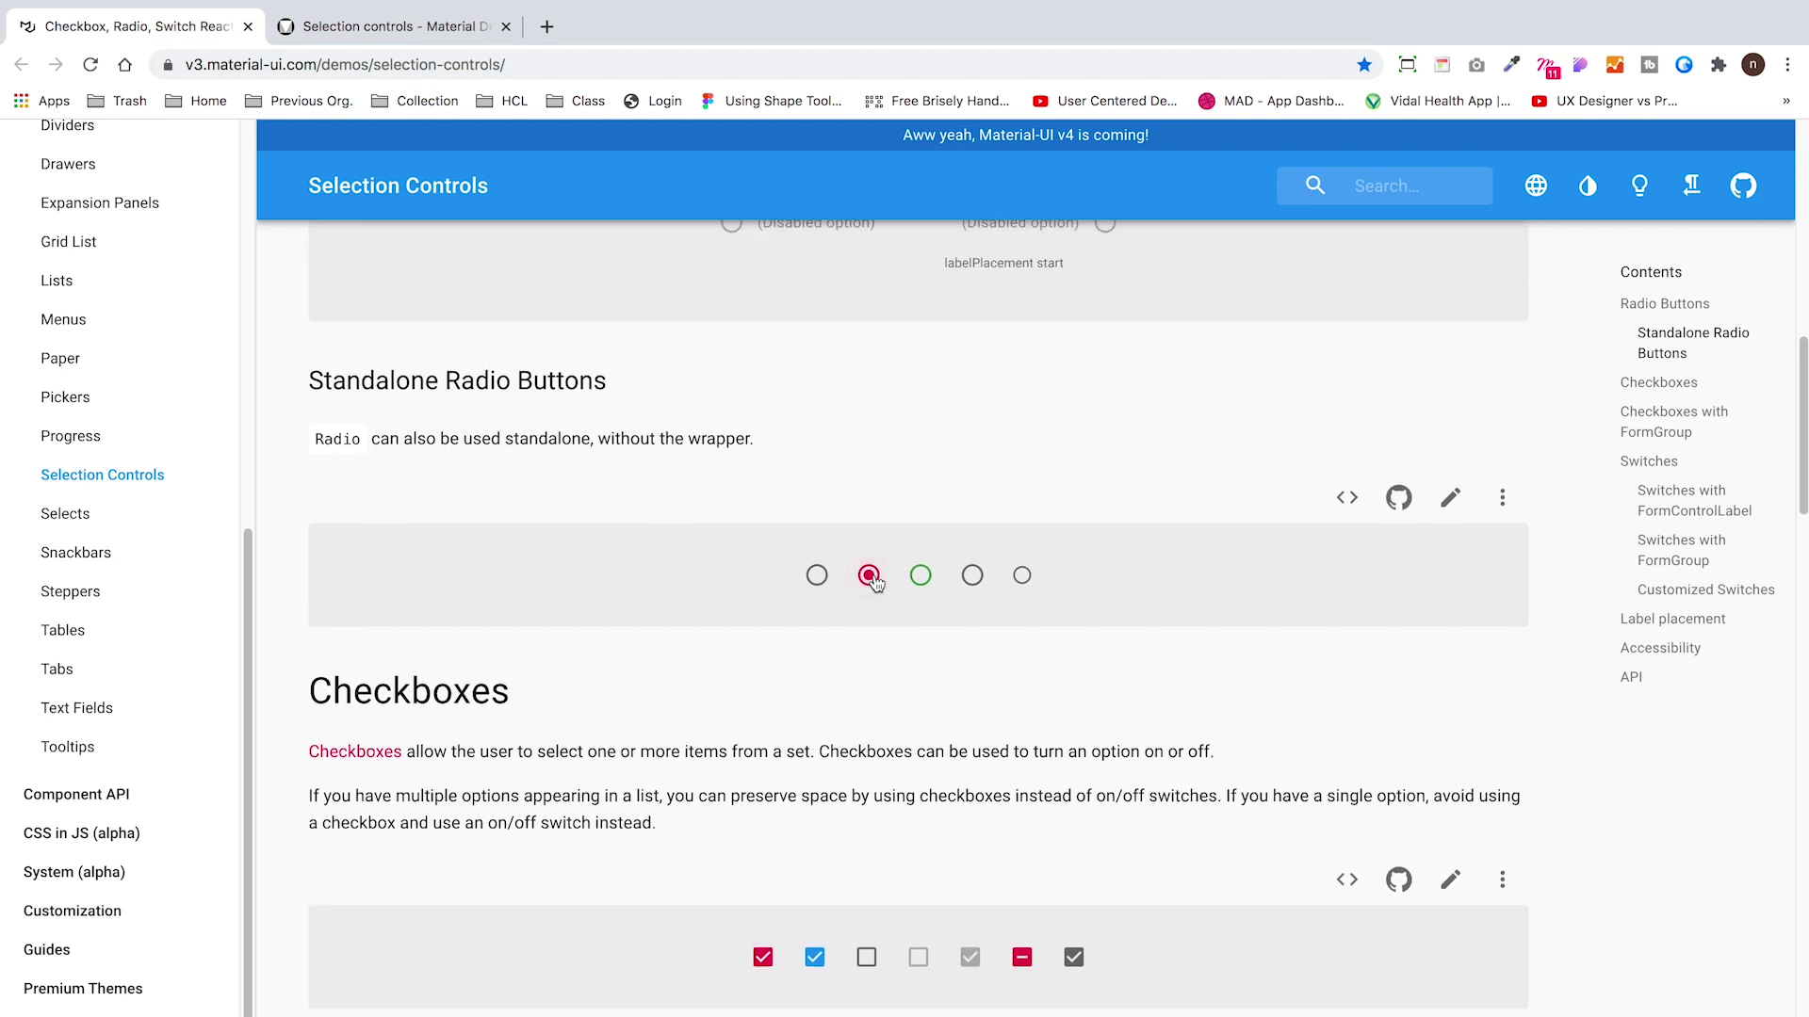
click(871, 583)
click(927, 585)
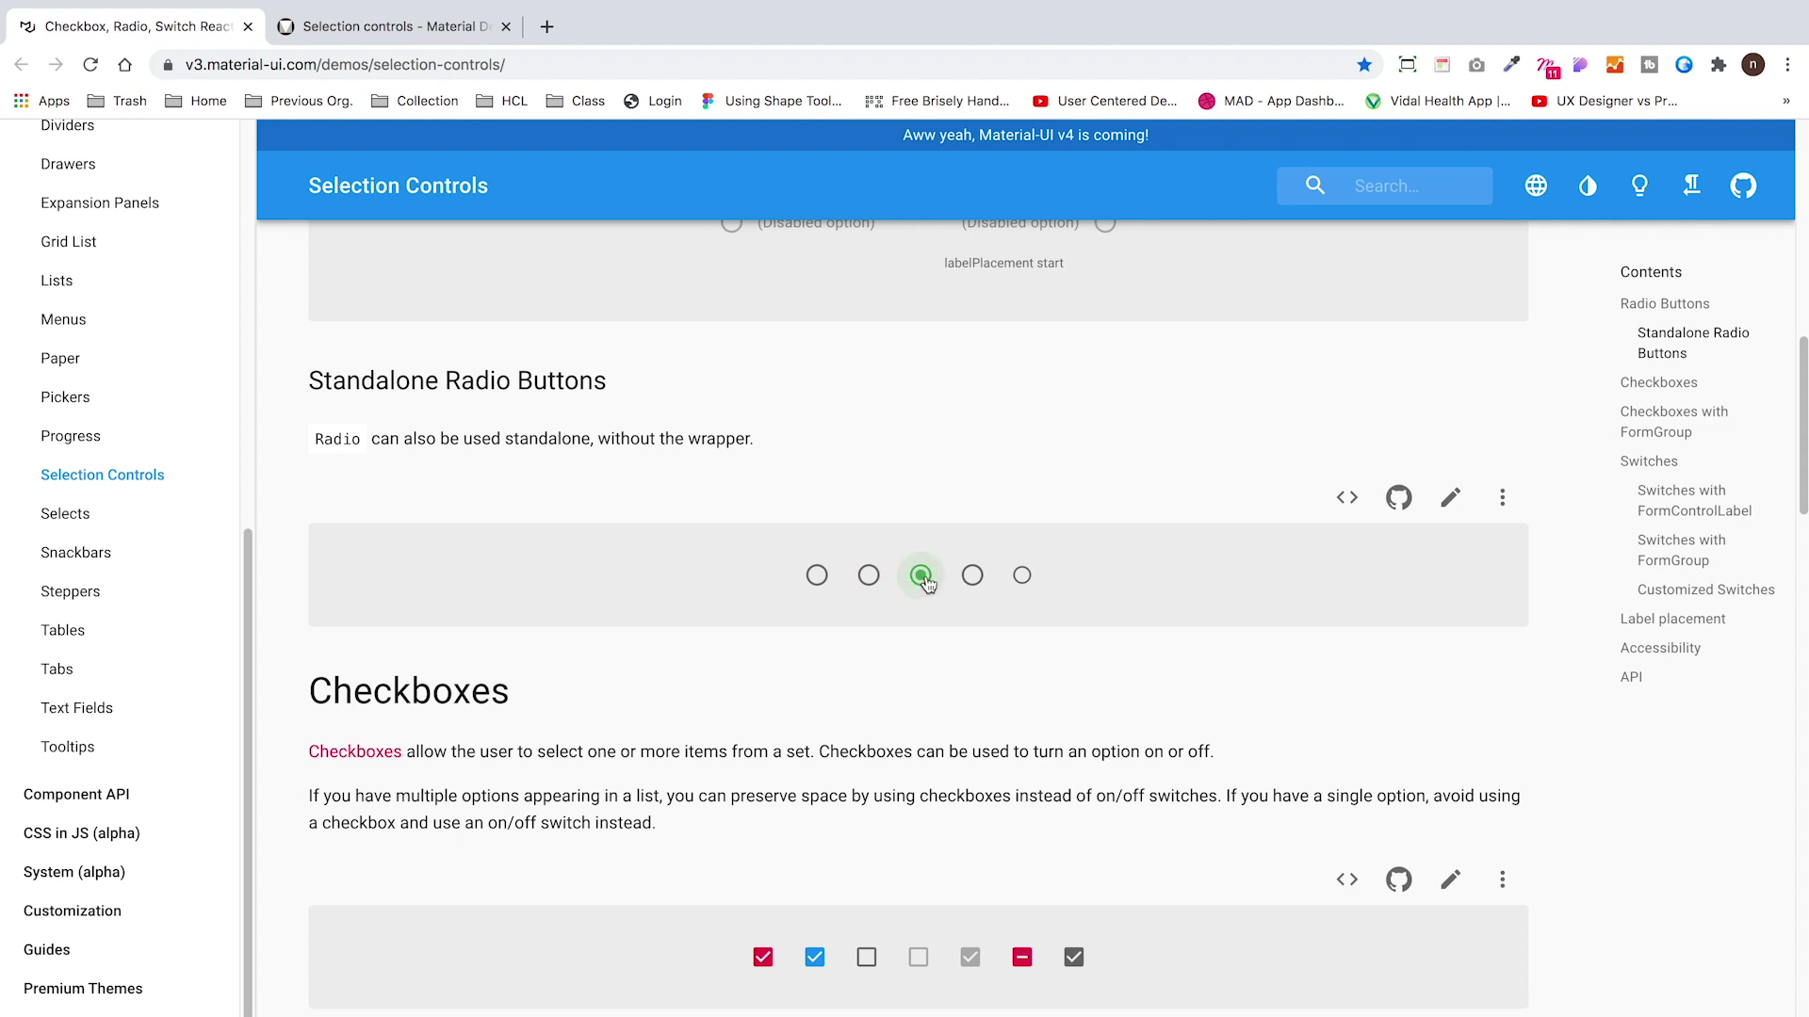
click(869, 576)
scroll(869, 612, down, 1)
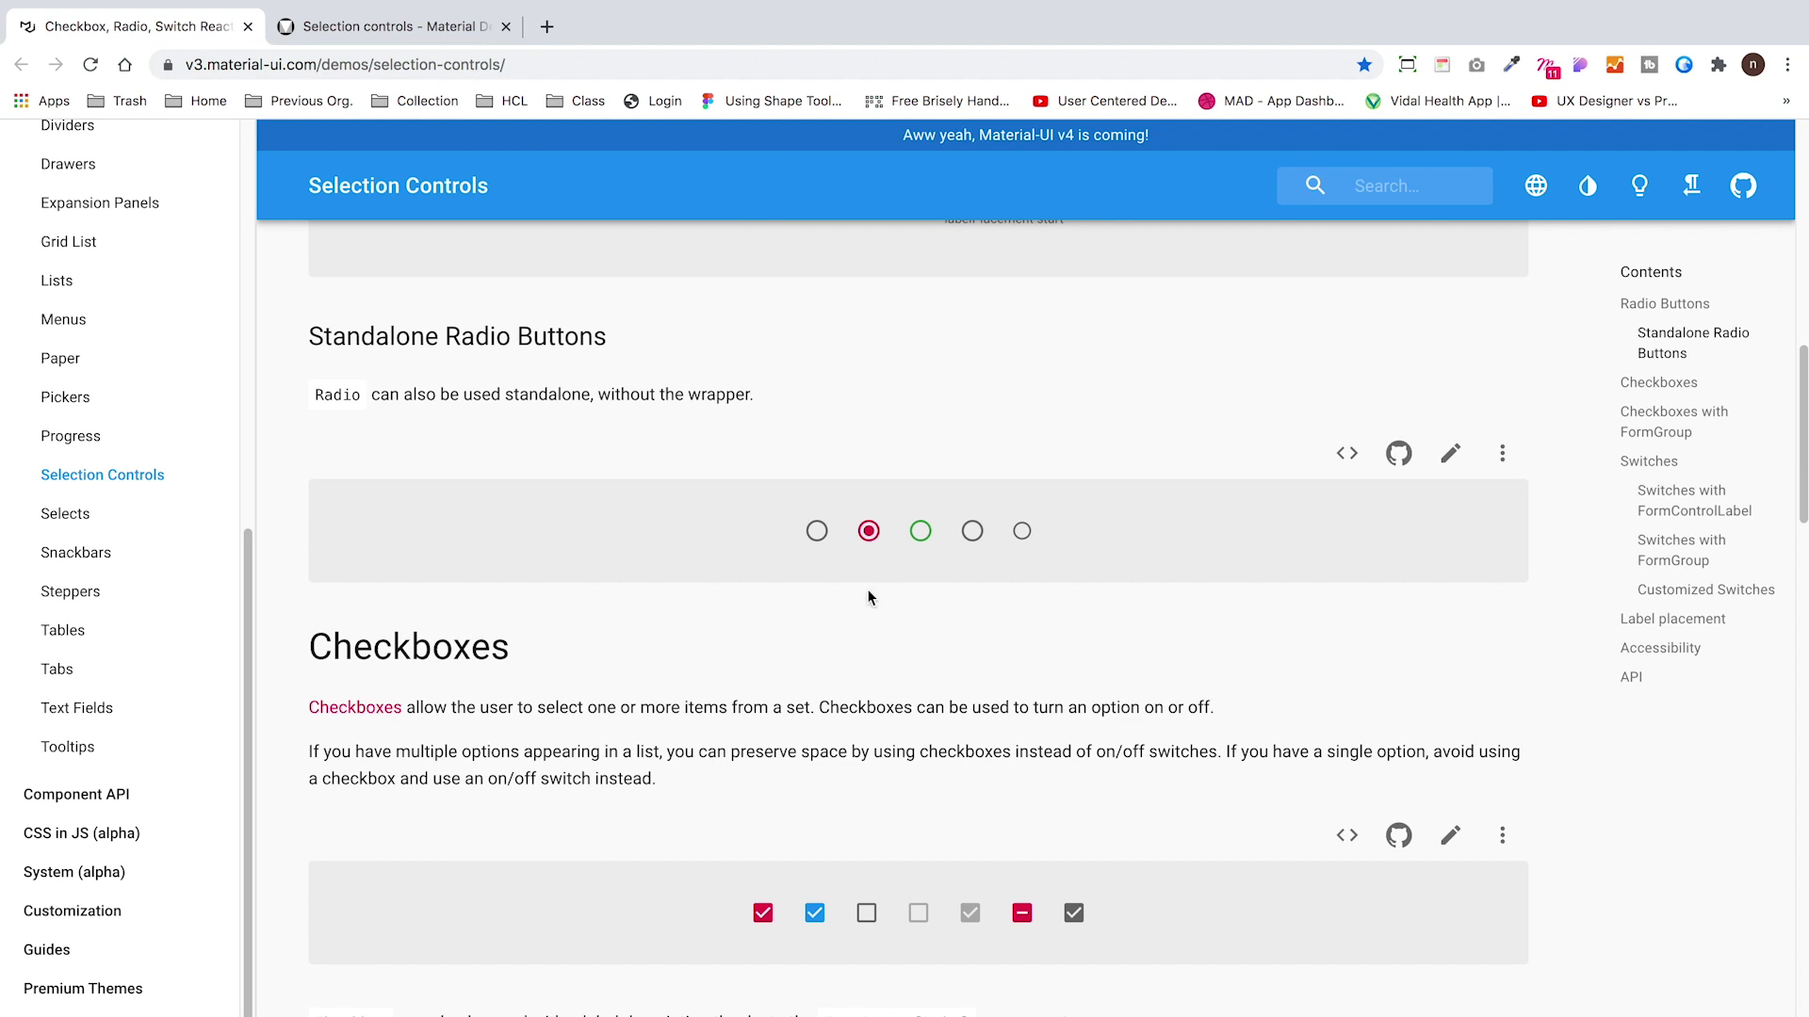
Test the red, blue and grey checkboxes in the Checkboxes demo by repeatedly toggling them
click(764, 919)
click(763, 919)
click(815, 916)
click(765, 920)
click(763, 919)
click(815, 916)
click(764, 920)
click(815, 915)
click(764, 920)
click(826, 918)
click(814, 913)
click(763, 913)
click(866, 913)
Switch to Finder and preview the selected Google-jobs screenshot as a form reference
key(ctrl+Right)
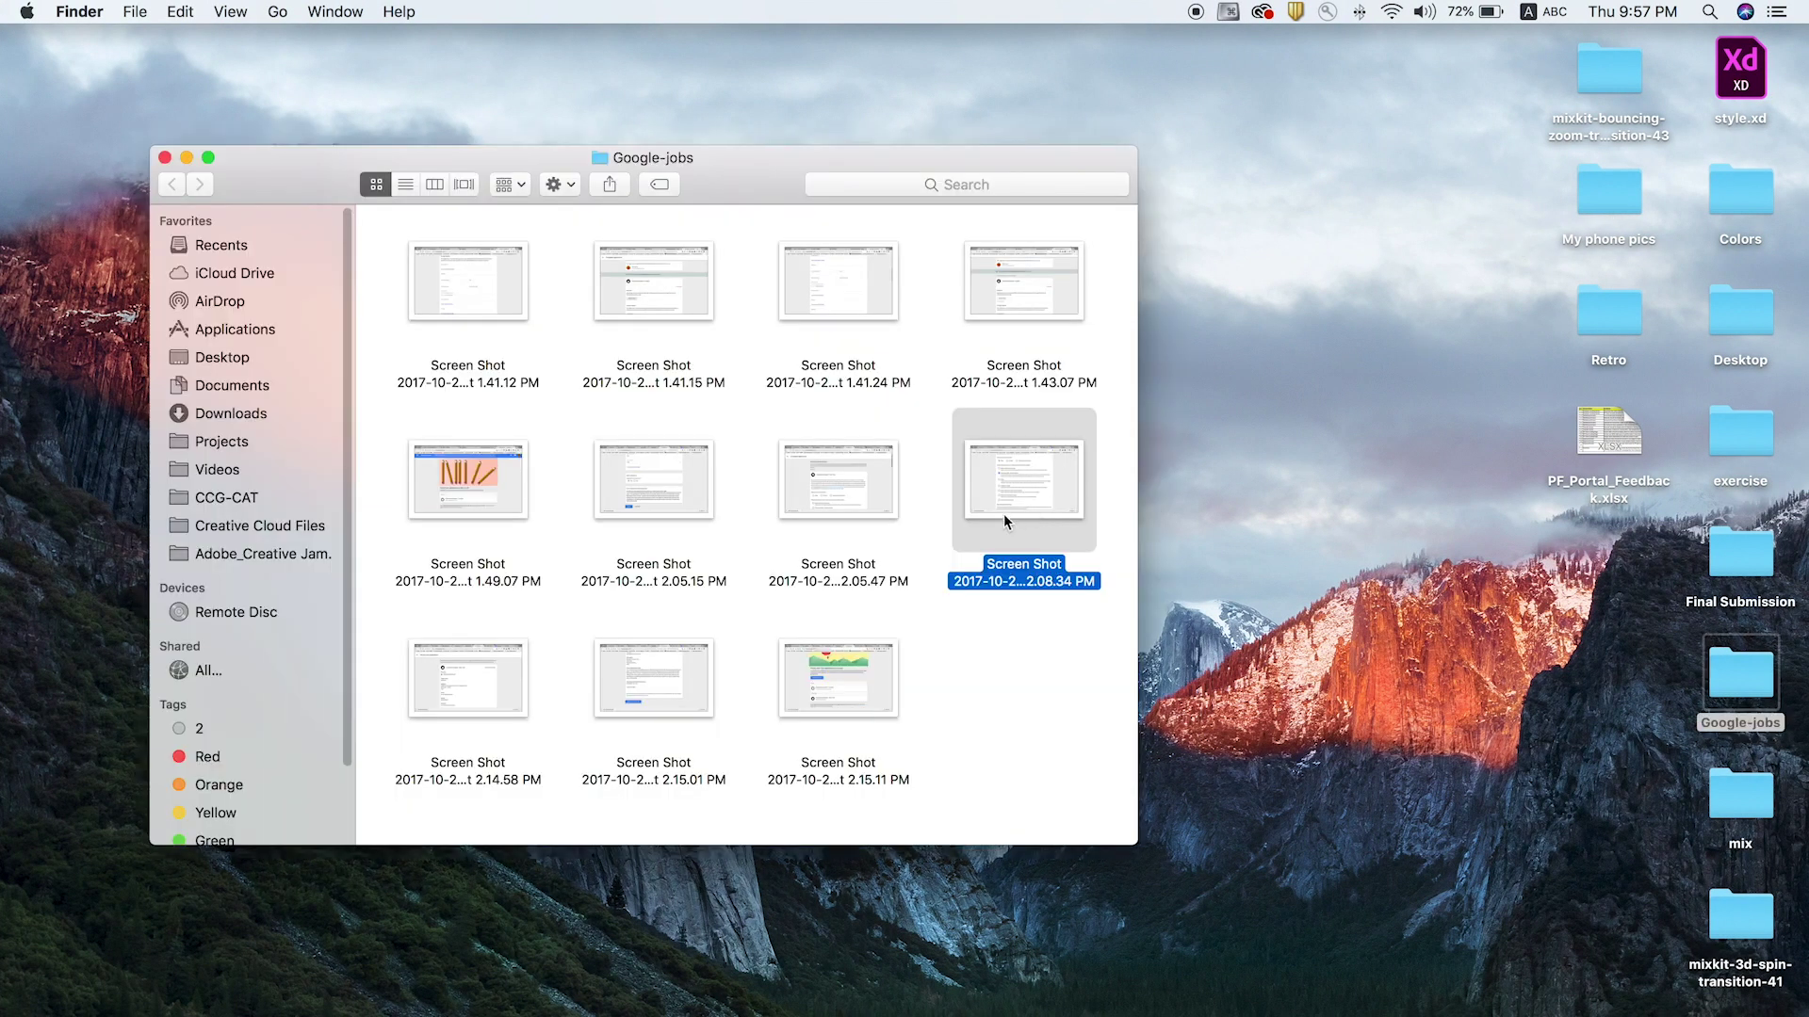
key(space)
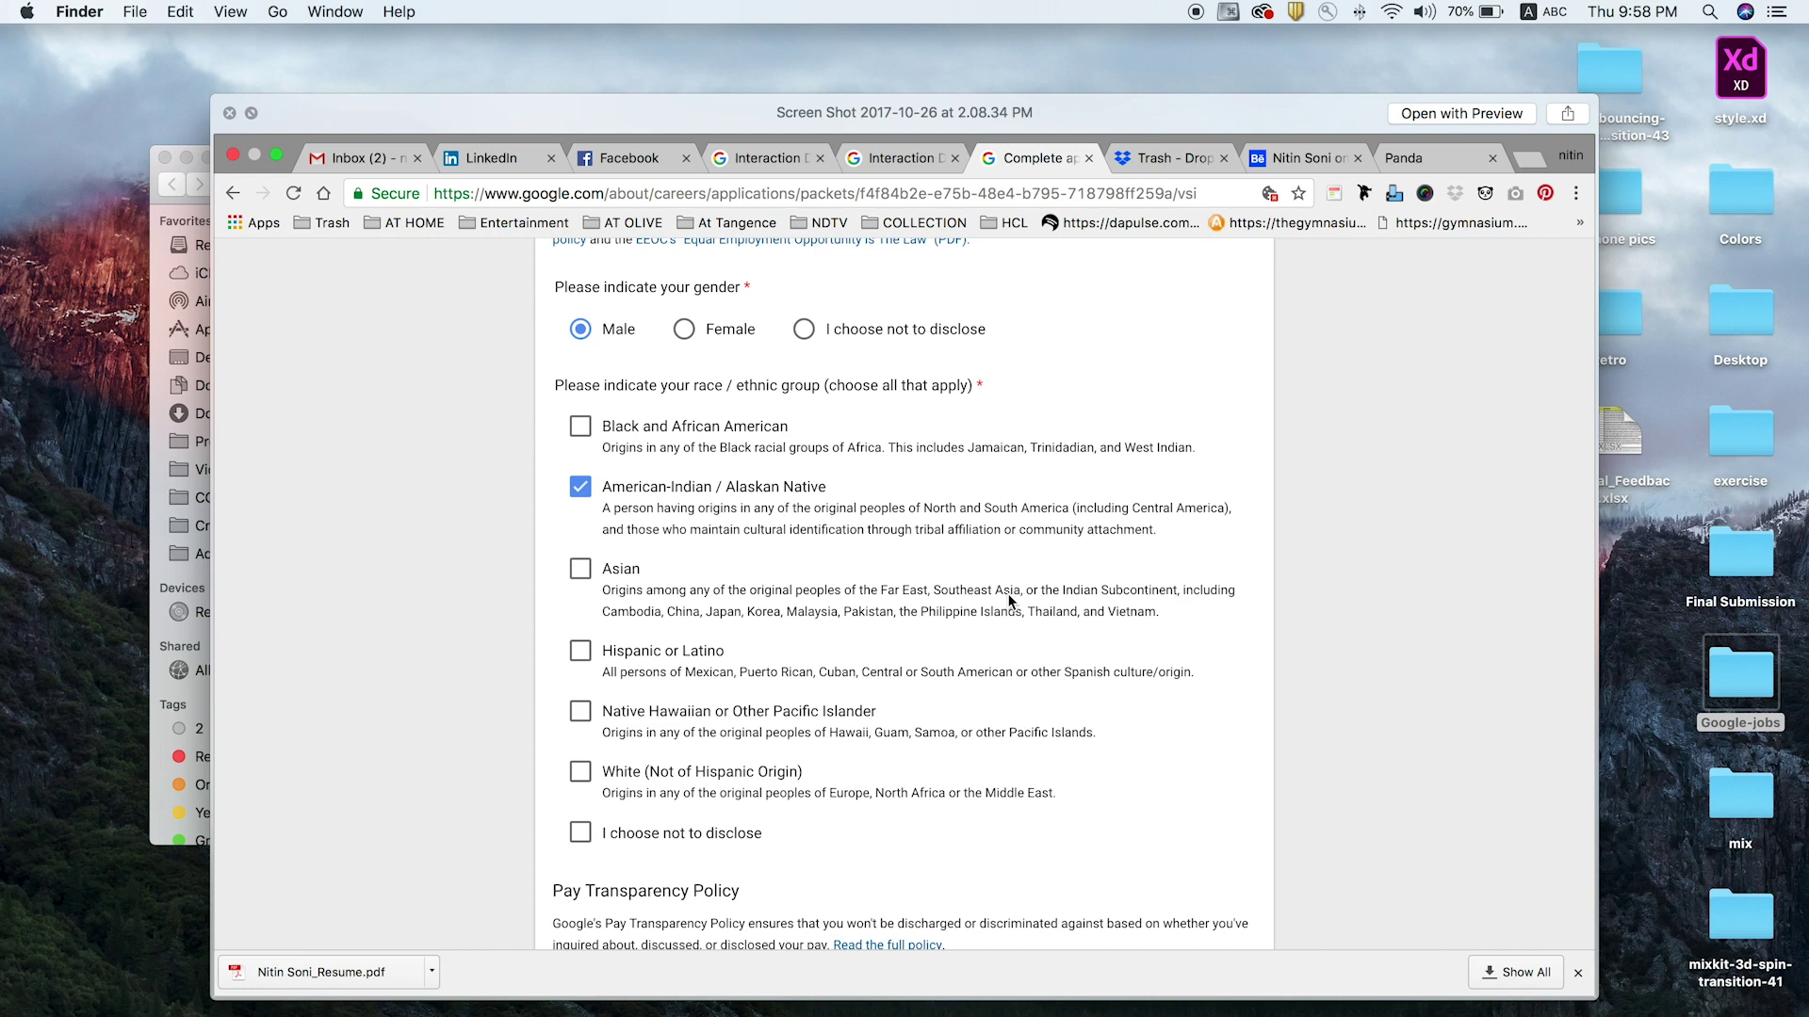
Switch to Adobe XD and copy the empty Adobe XD checkbox straight down to Y 484 in the Checkboxes card
key(super+Tab)
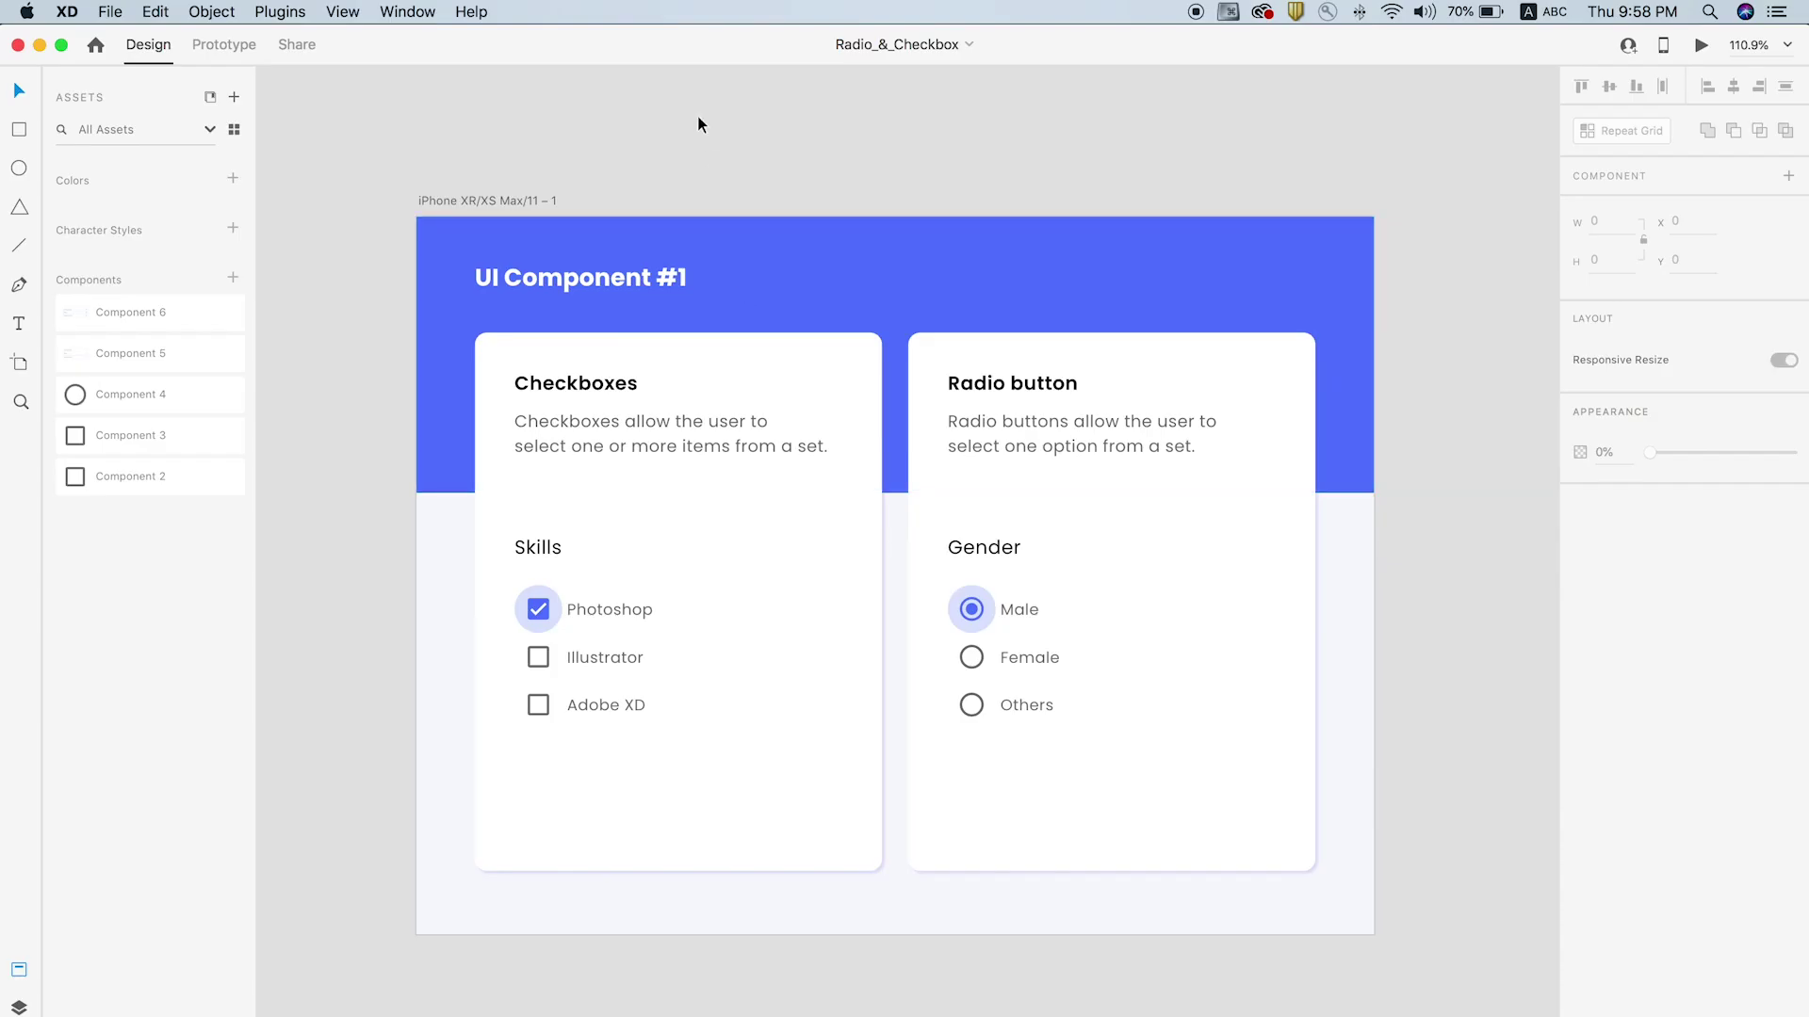
scroll(699, 124, down, 3)
click(699, 878)
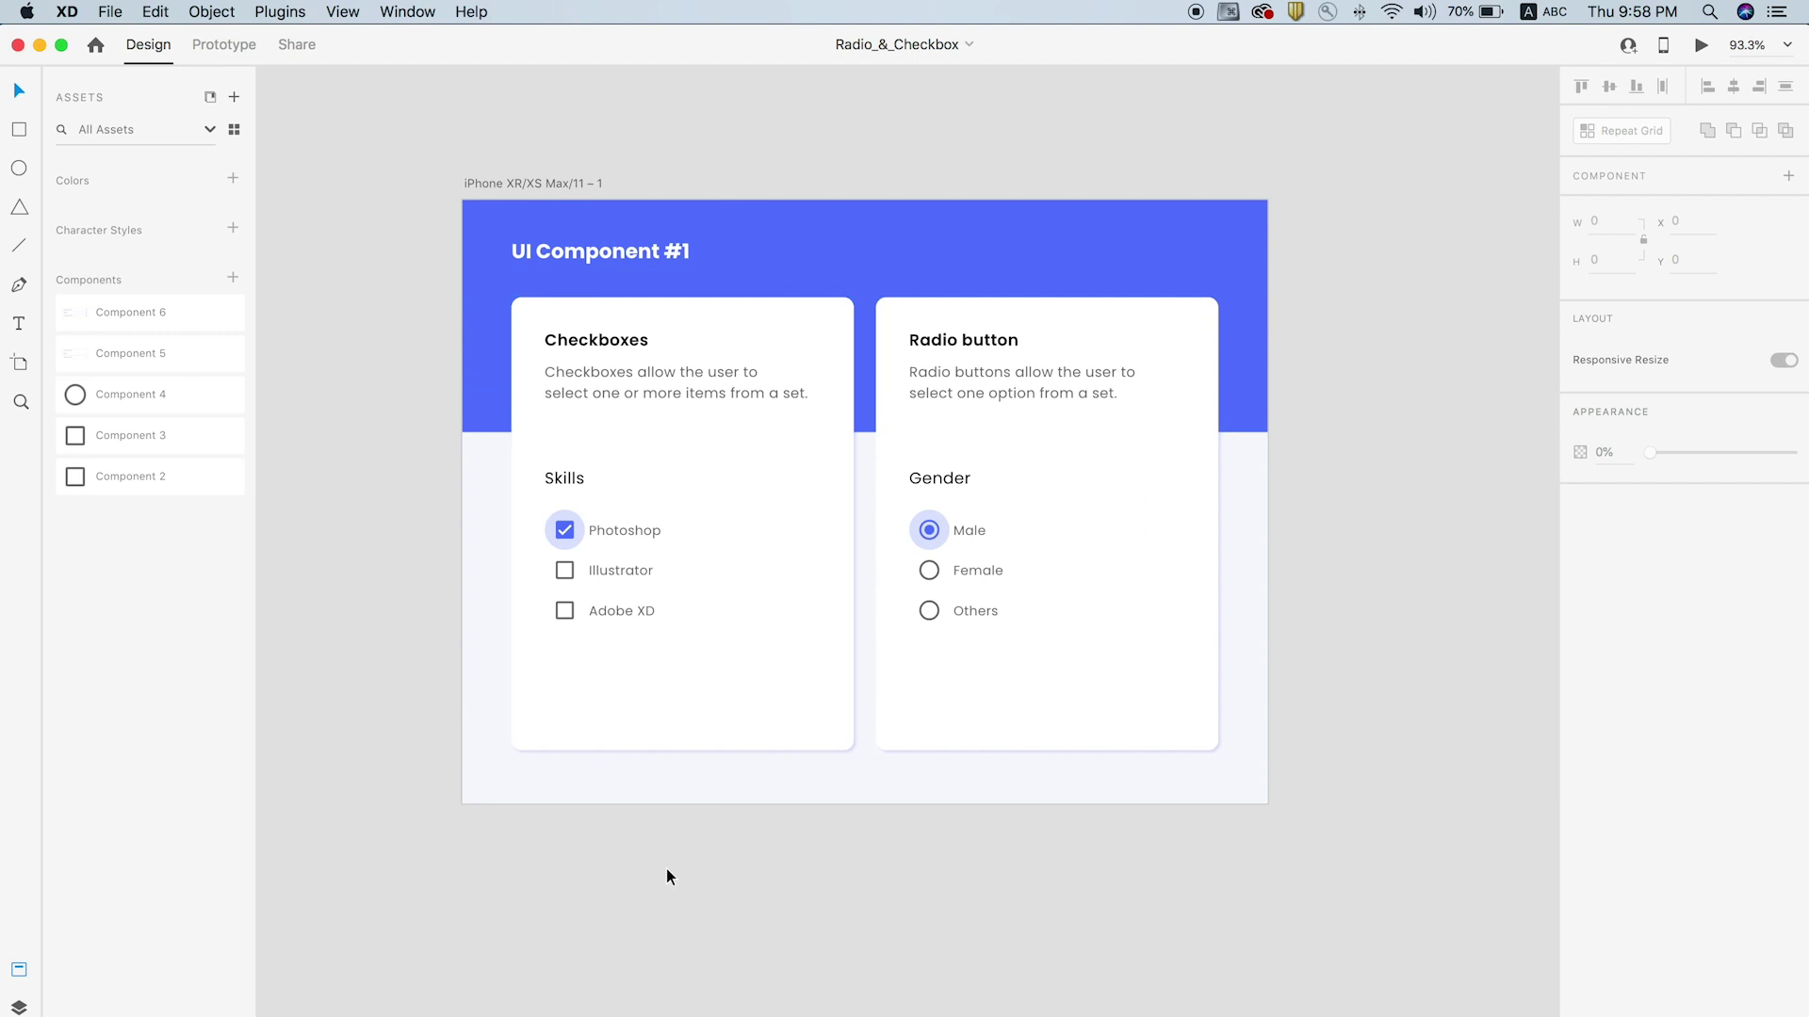
scroll(646, 800, up, 5)
click(551, 415)
scroll(551, 415, down, 3)
click(525, 614)
drag(525, 484, 525, 617)
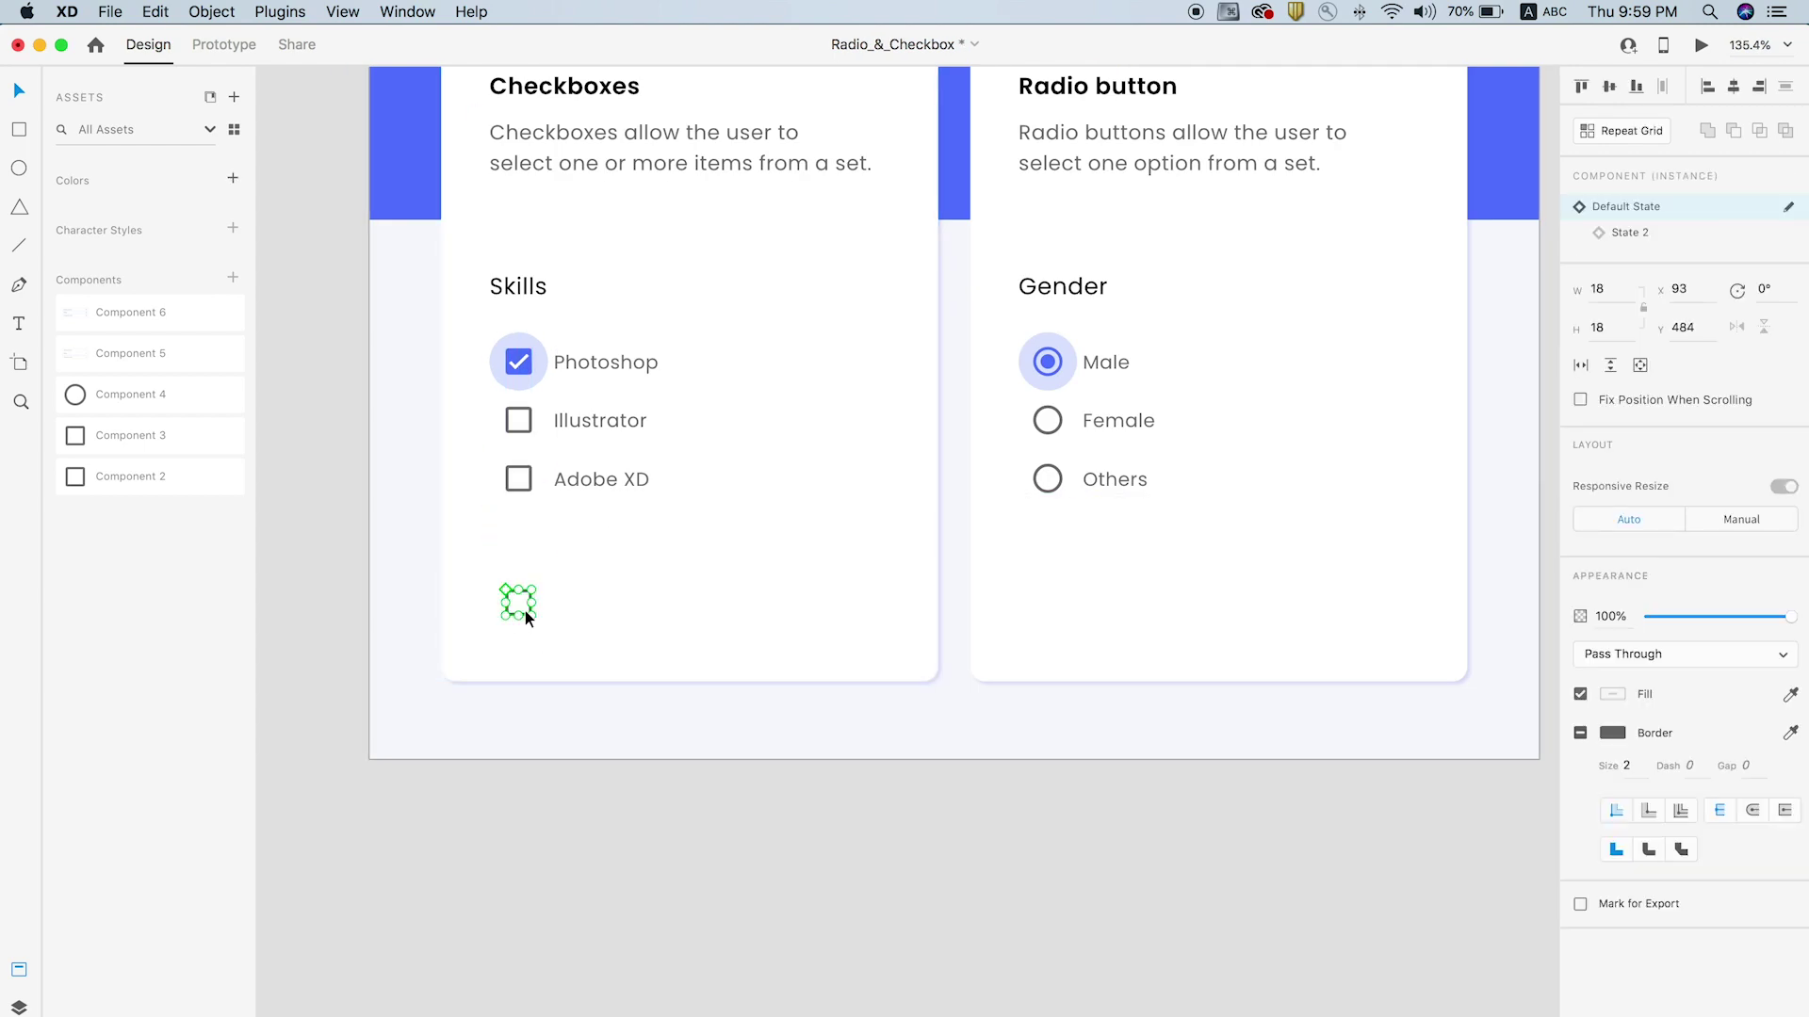
Ungroup the copied checkbox component into a plain 18 × 18 square
right_click(528, 617)
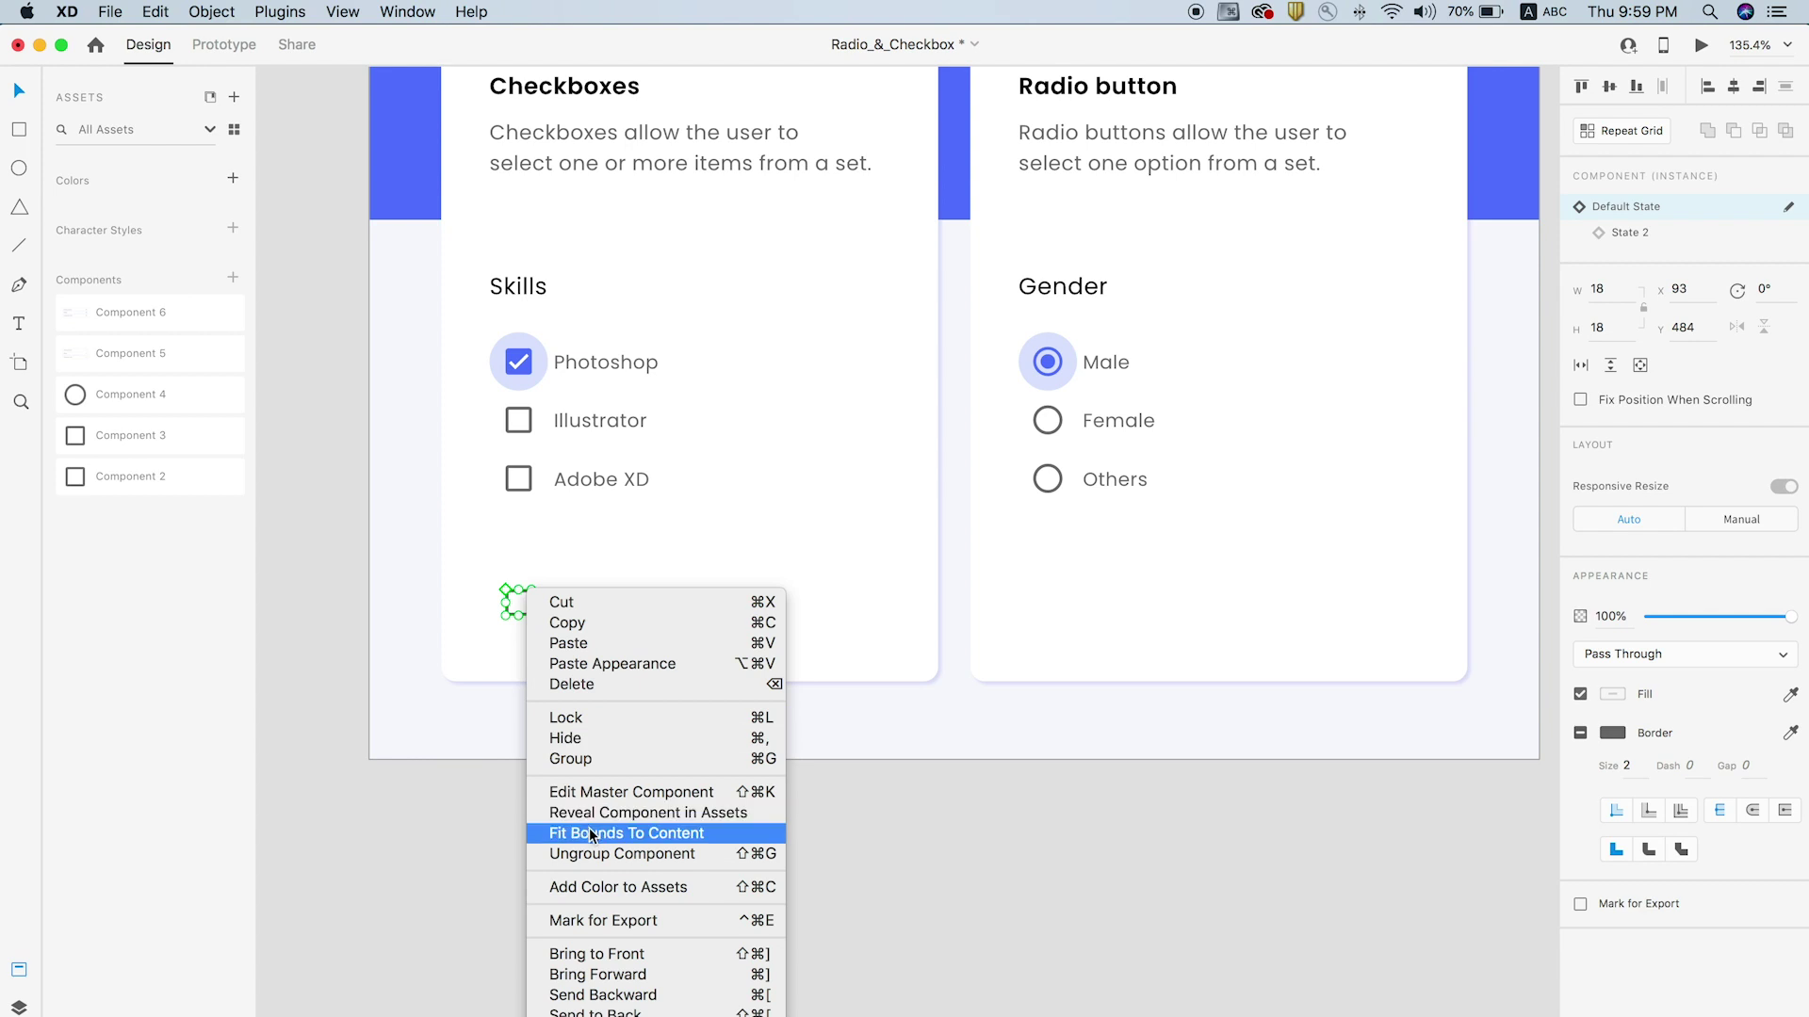
click(589, 854)
click(526, 611)
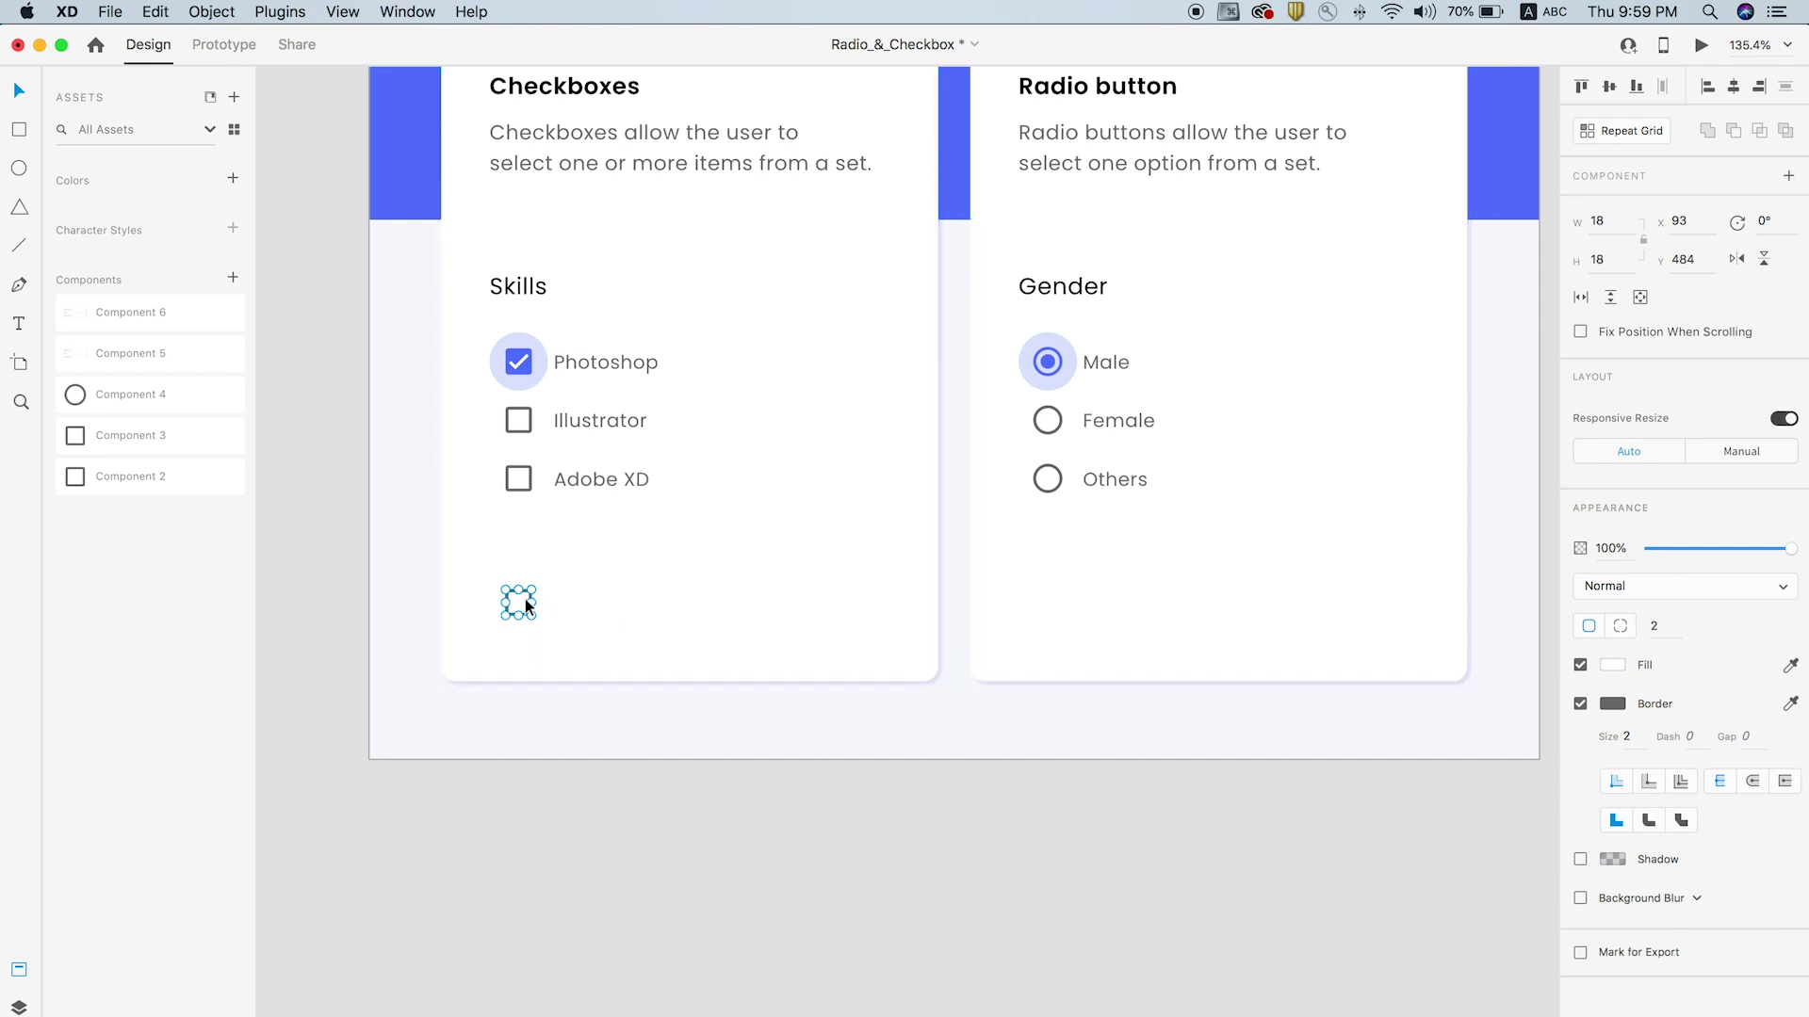
scroll(518, 603, up, 3)
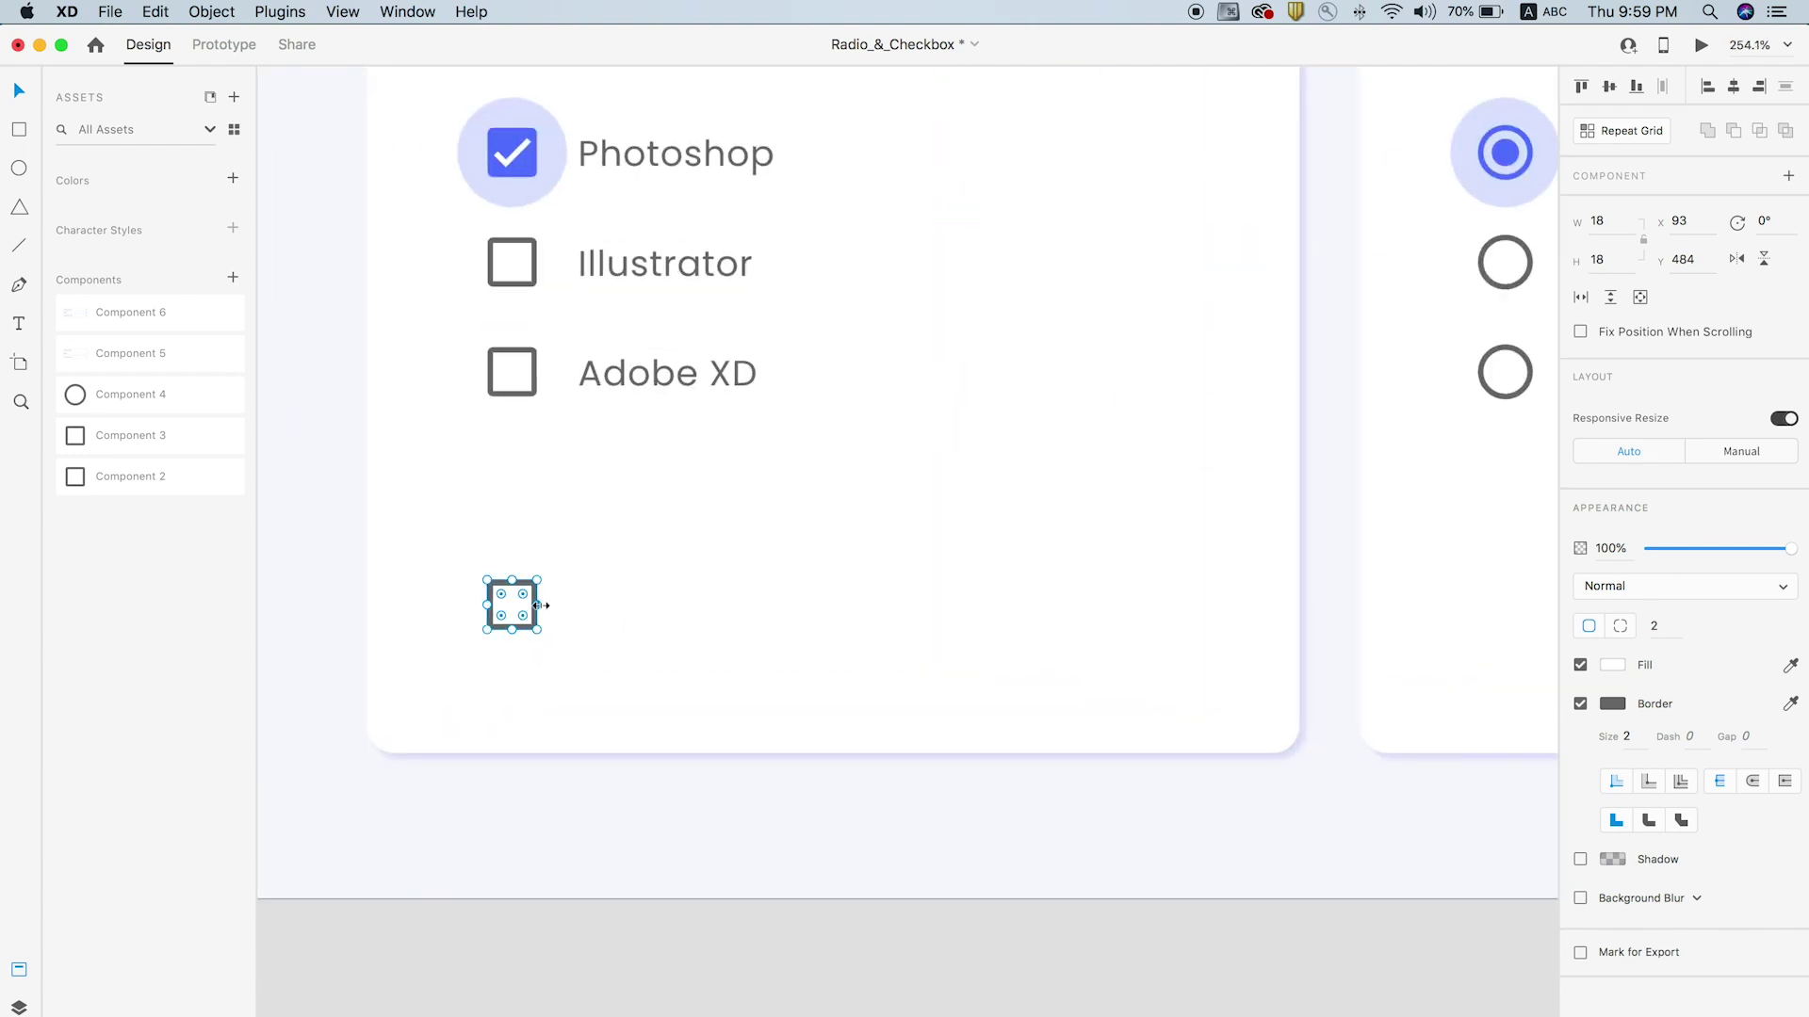
scroll(542, 606, down, 3)
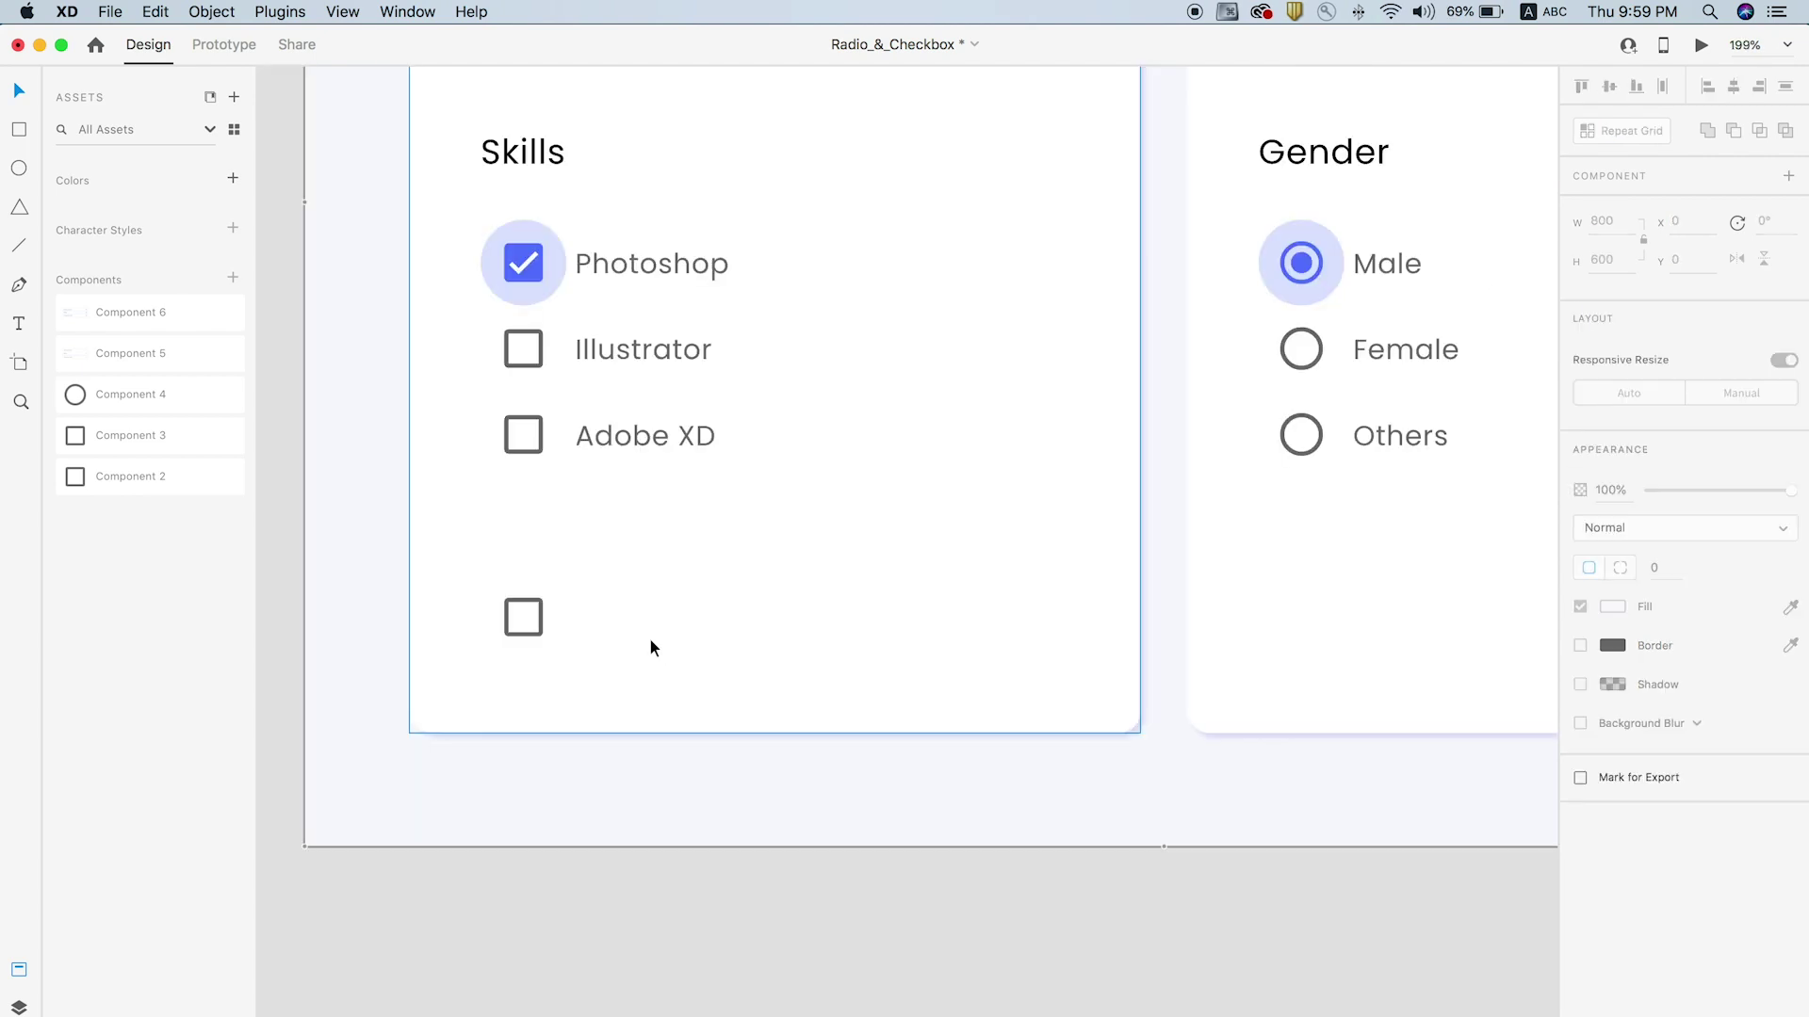
Place a copy of Photoshop's blue checked box beside the ungrouped empty square, on the same row
click(520, 272)
drag(520, 273, 681, 663)
key(super+z)
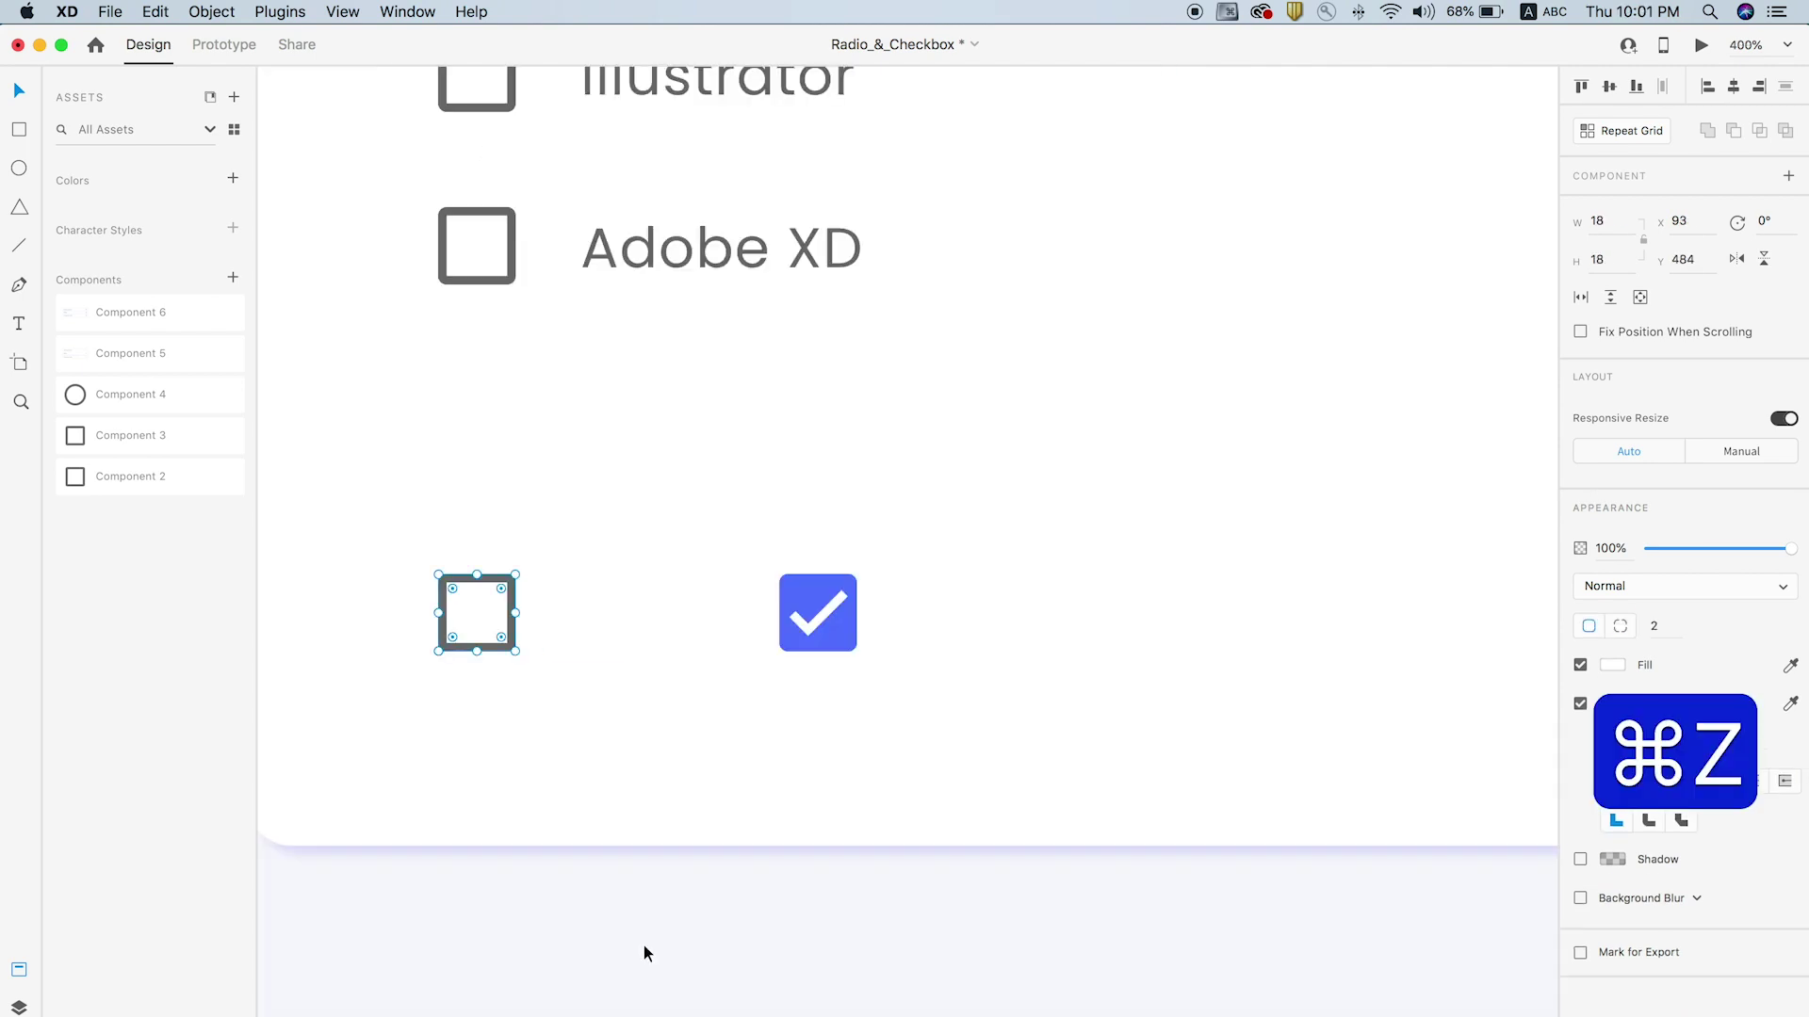
click(646, 953)
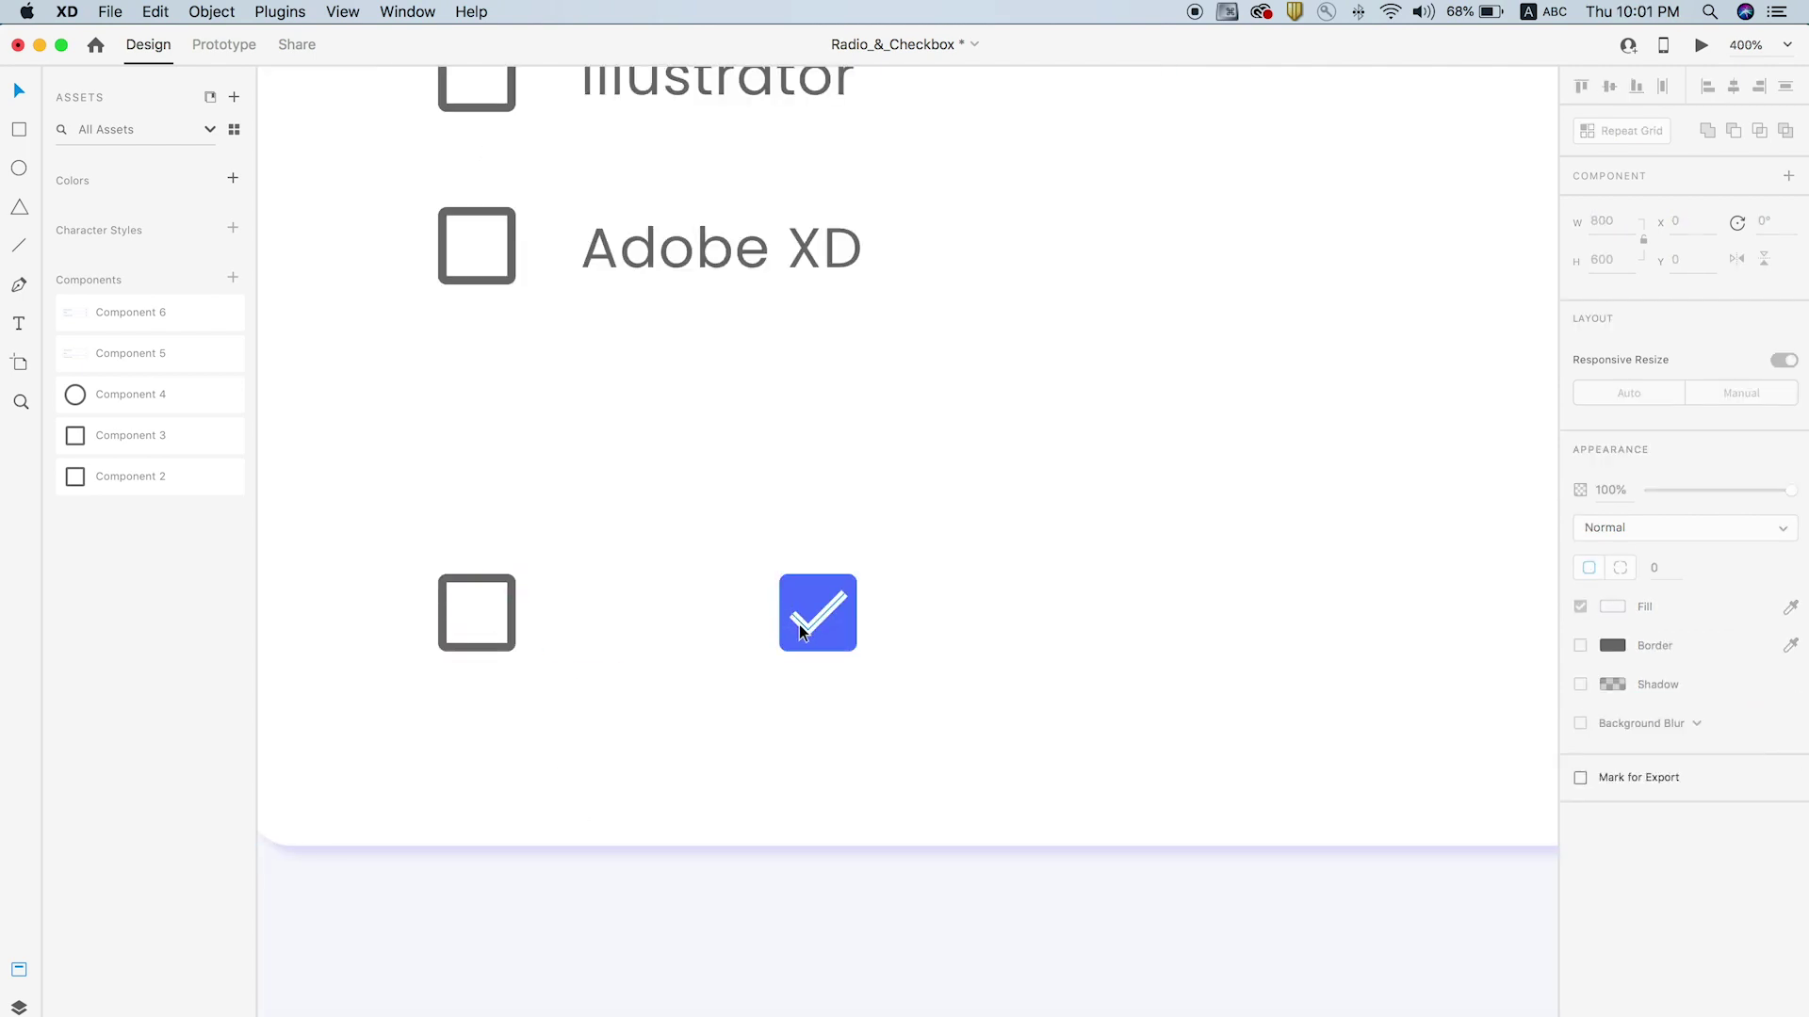
Duplicate the empty square to X 131, remove the duplicate's border and fill it with the checked box's sampled blue
drag(518, 637, 680, 628)
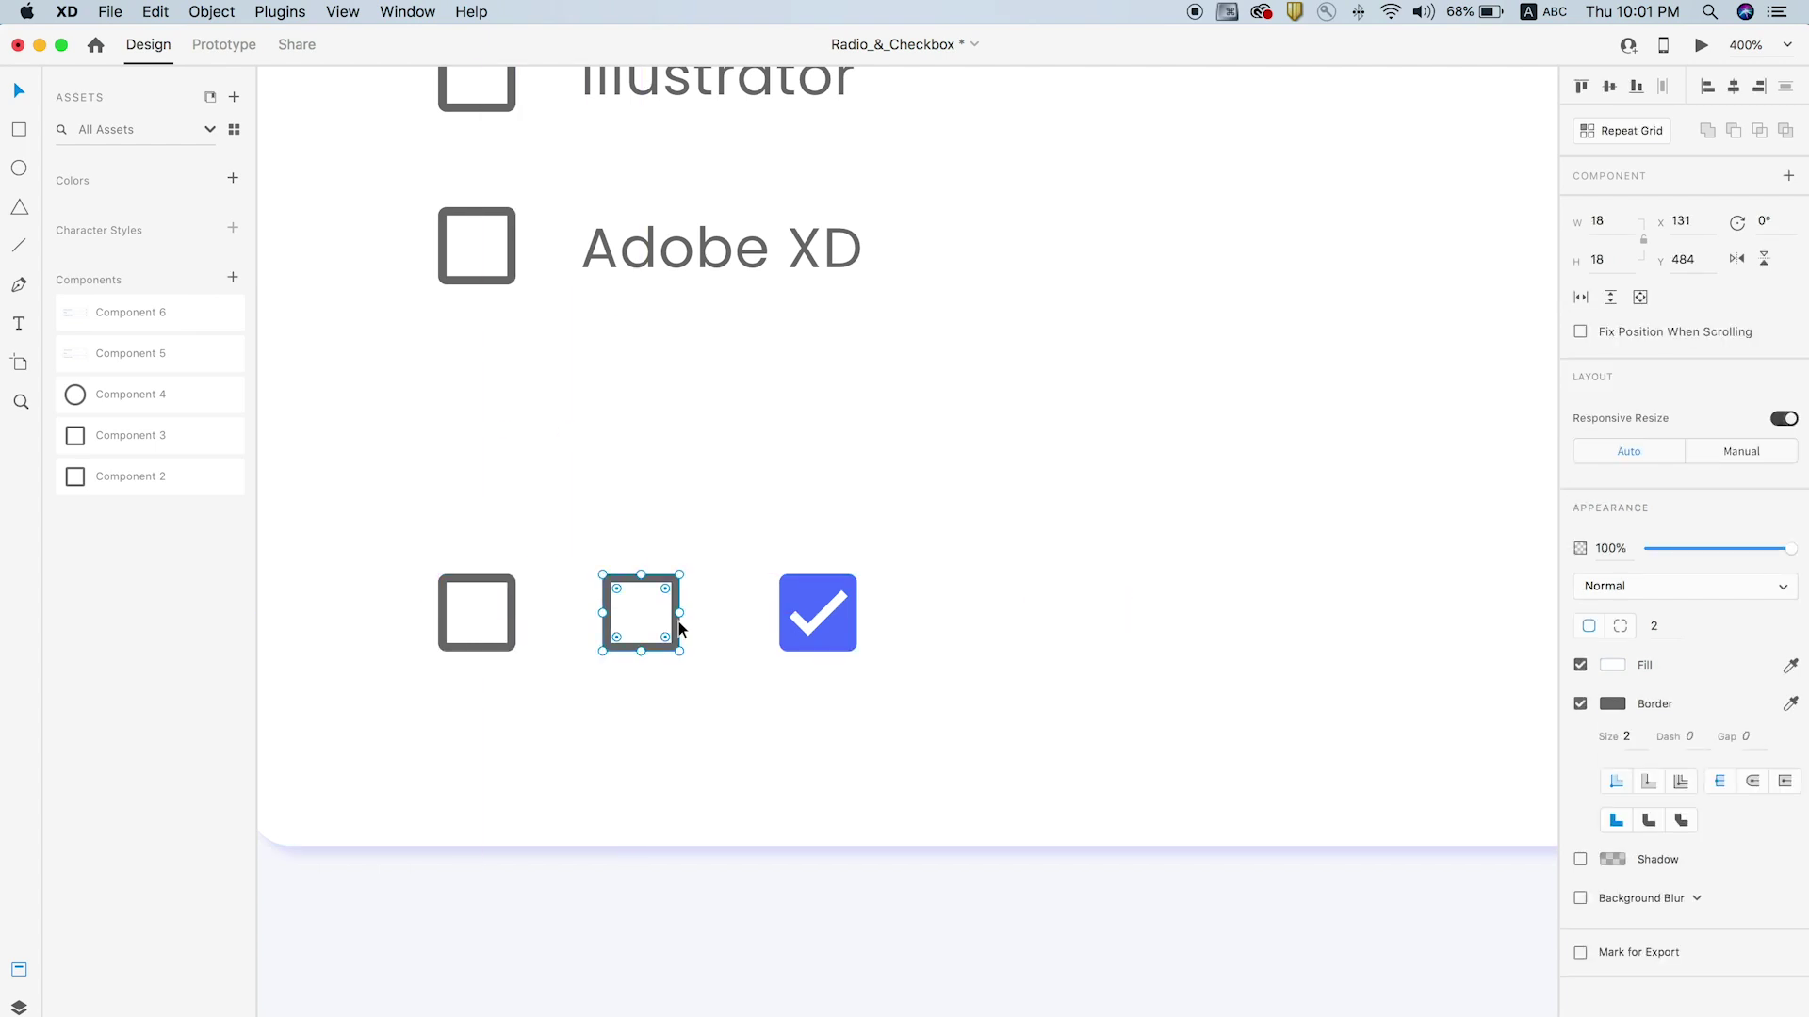
click(1580, 703)
click(1790, 665)
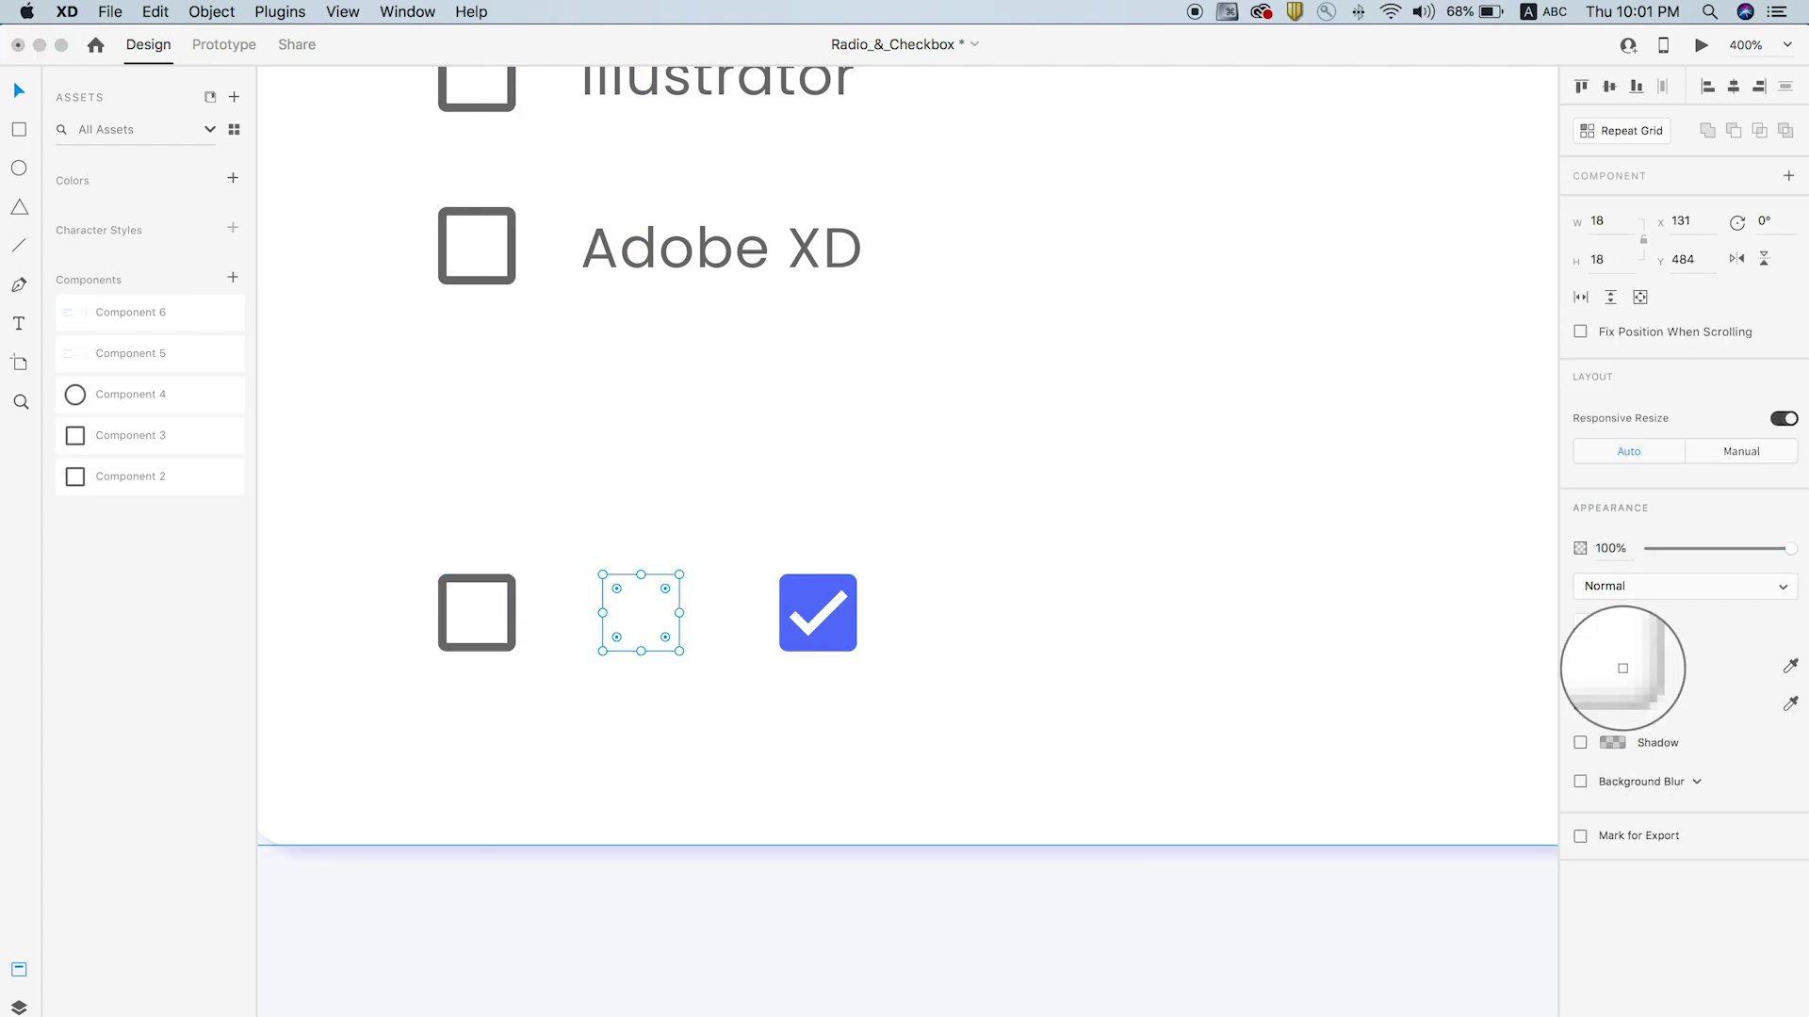
click(807, 599)
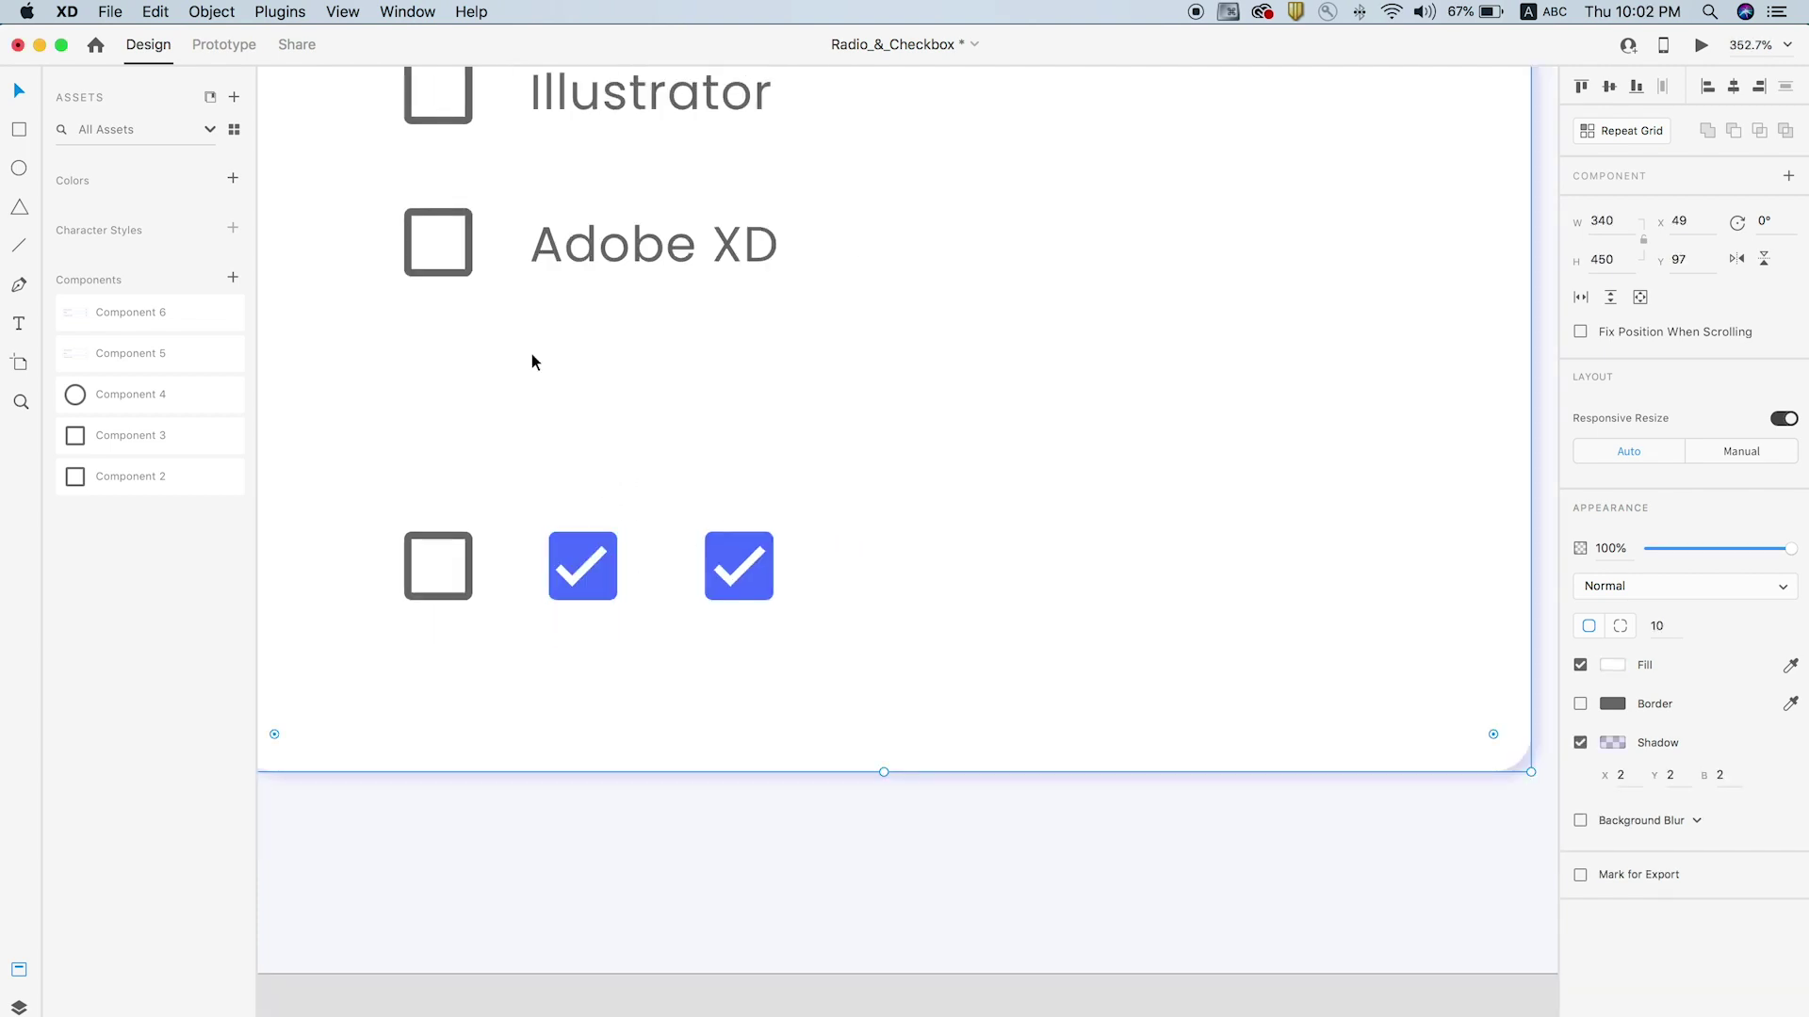
Draw a circle about 38 × 38 centred on the empty square and set its size to 40 × 40
scroll(525, 355, up, 5)
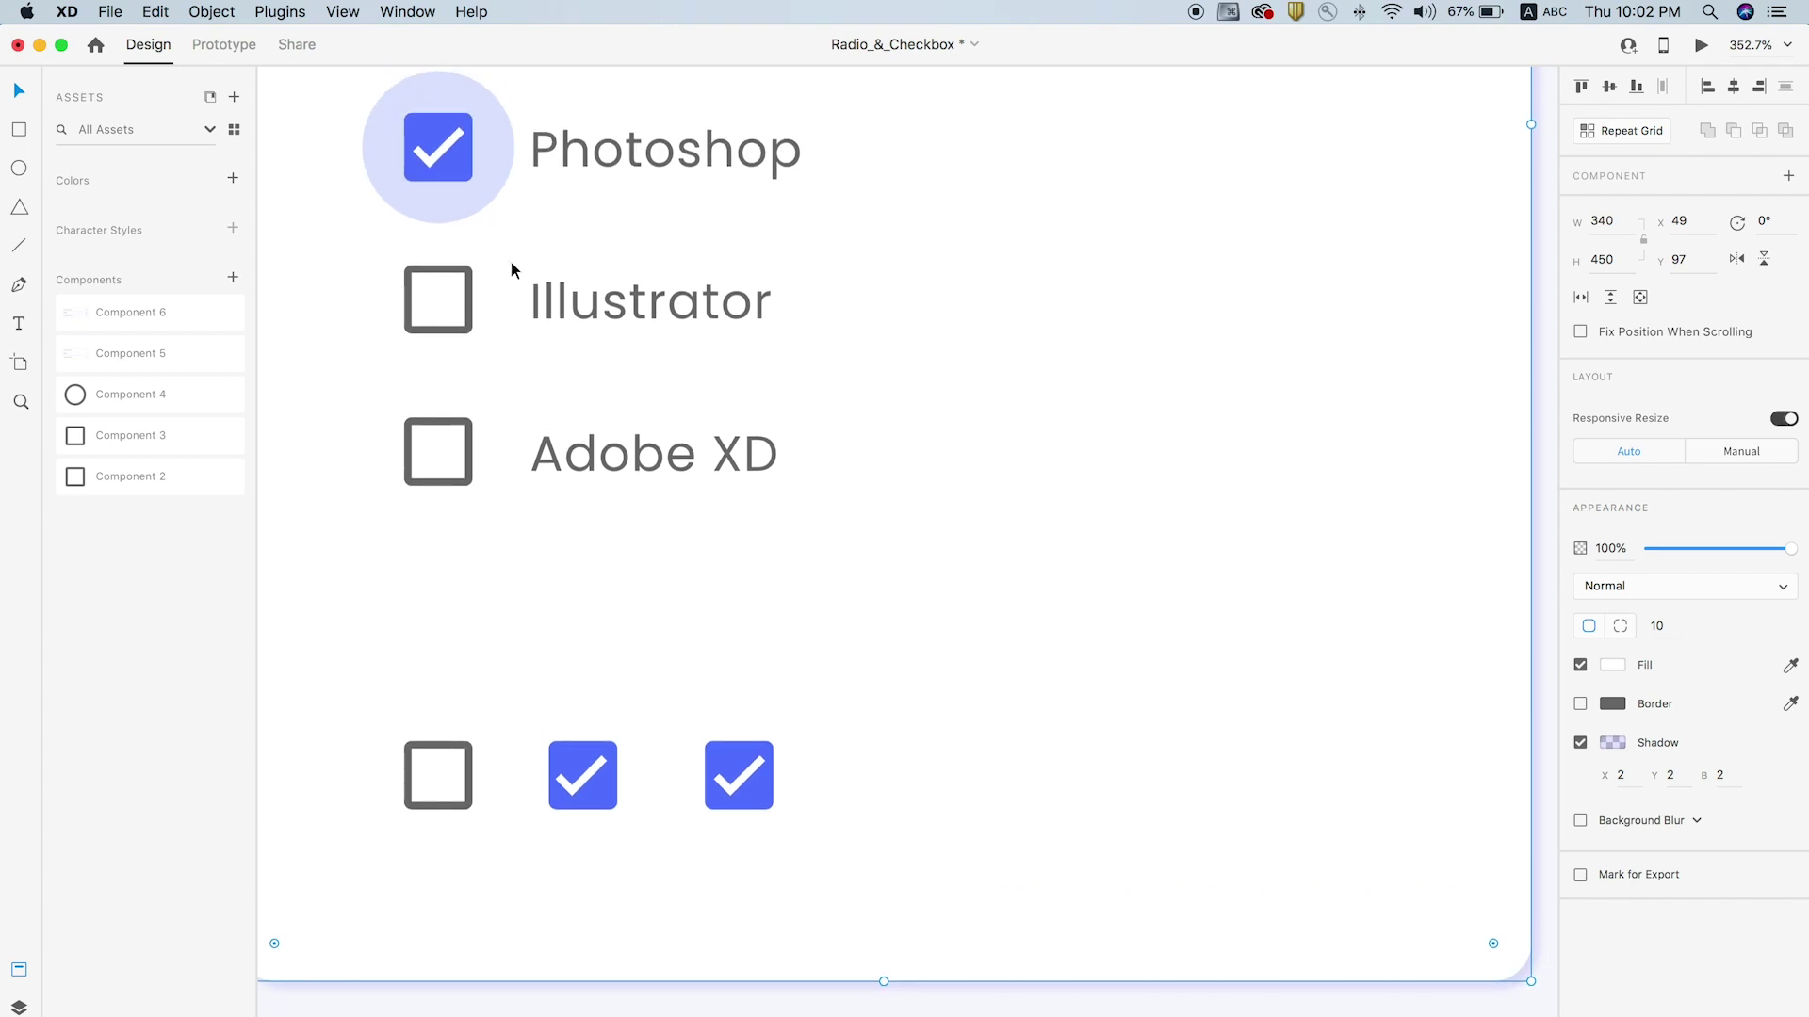
key(e)
drag(440, 778, 366, 690)
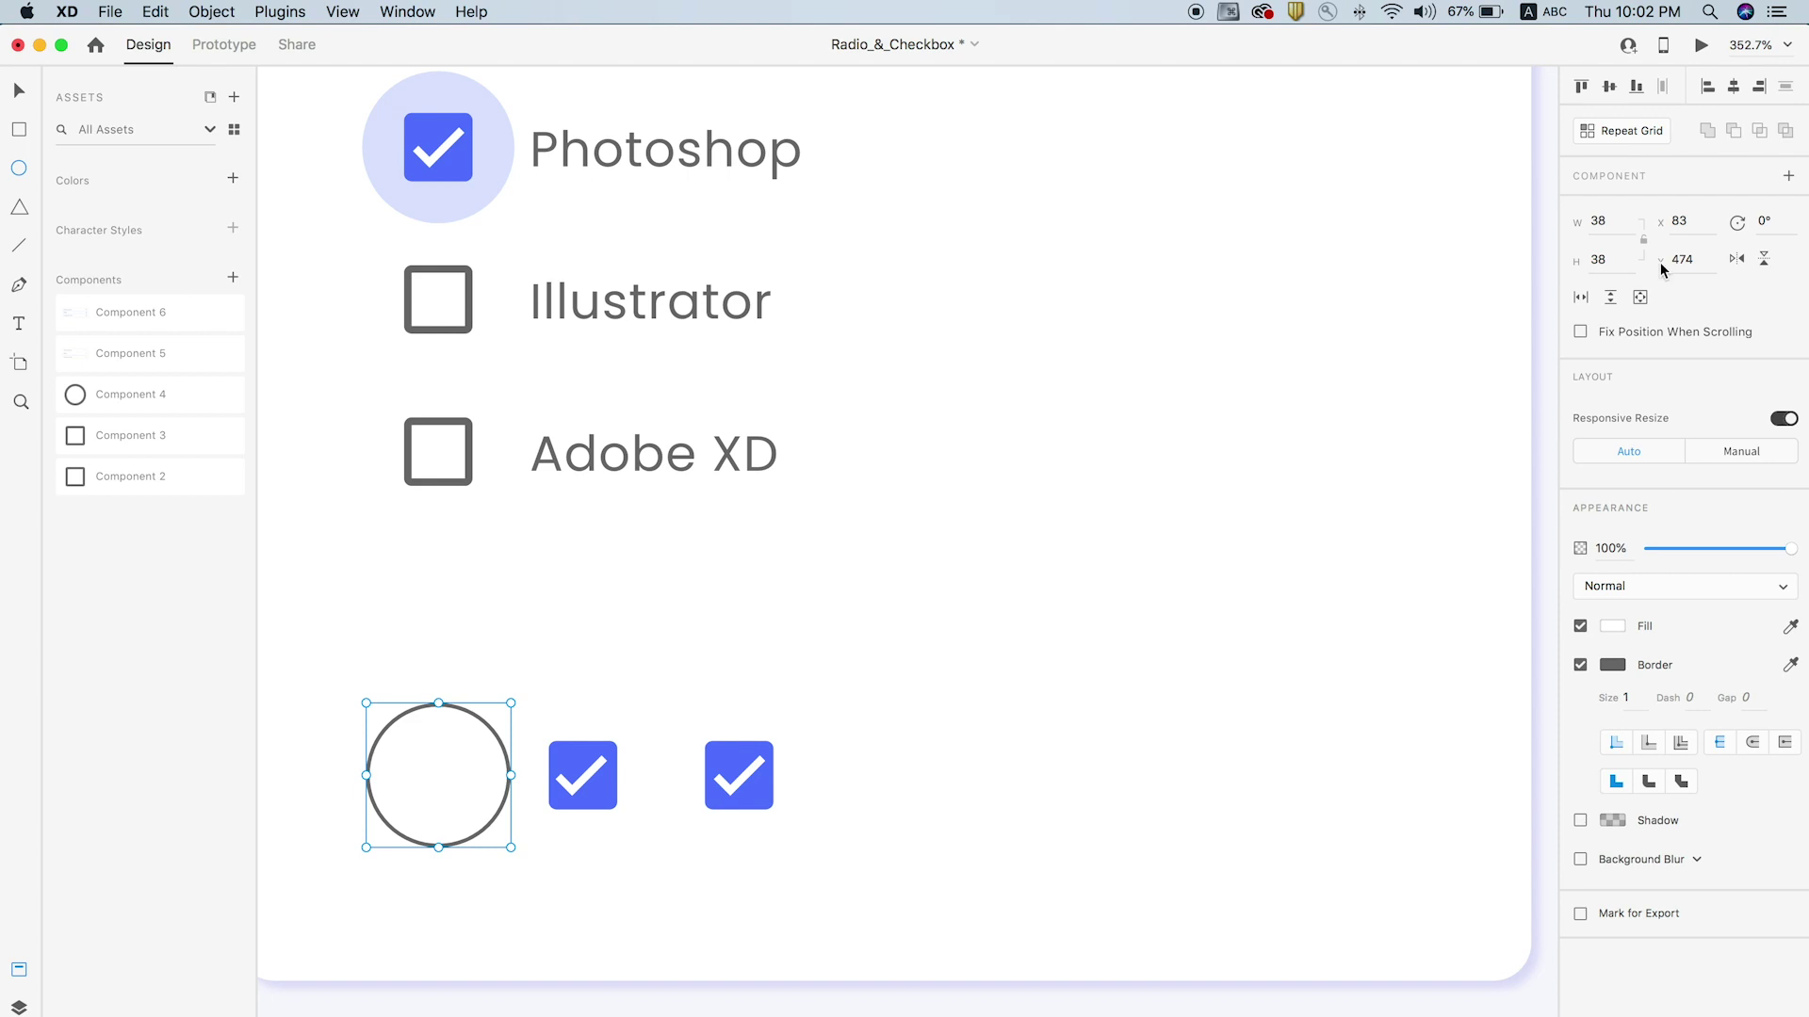
click(1622, 224)
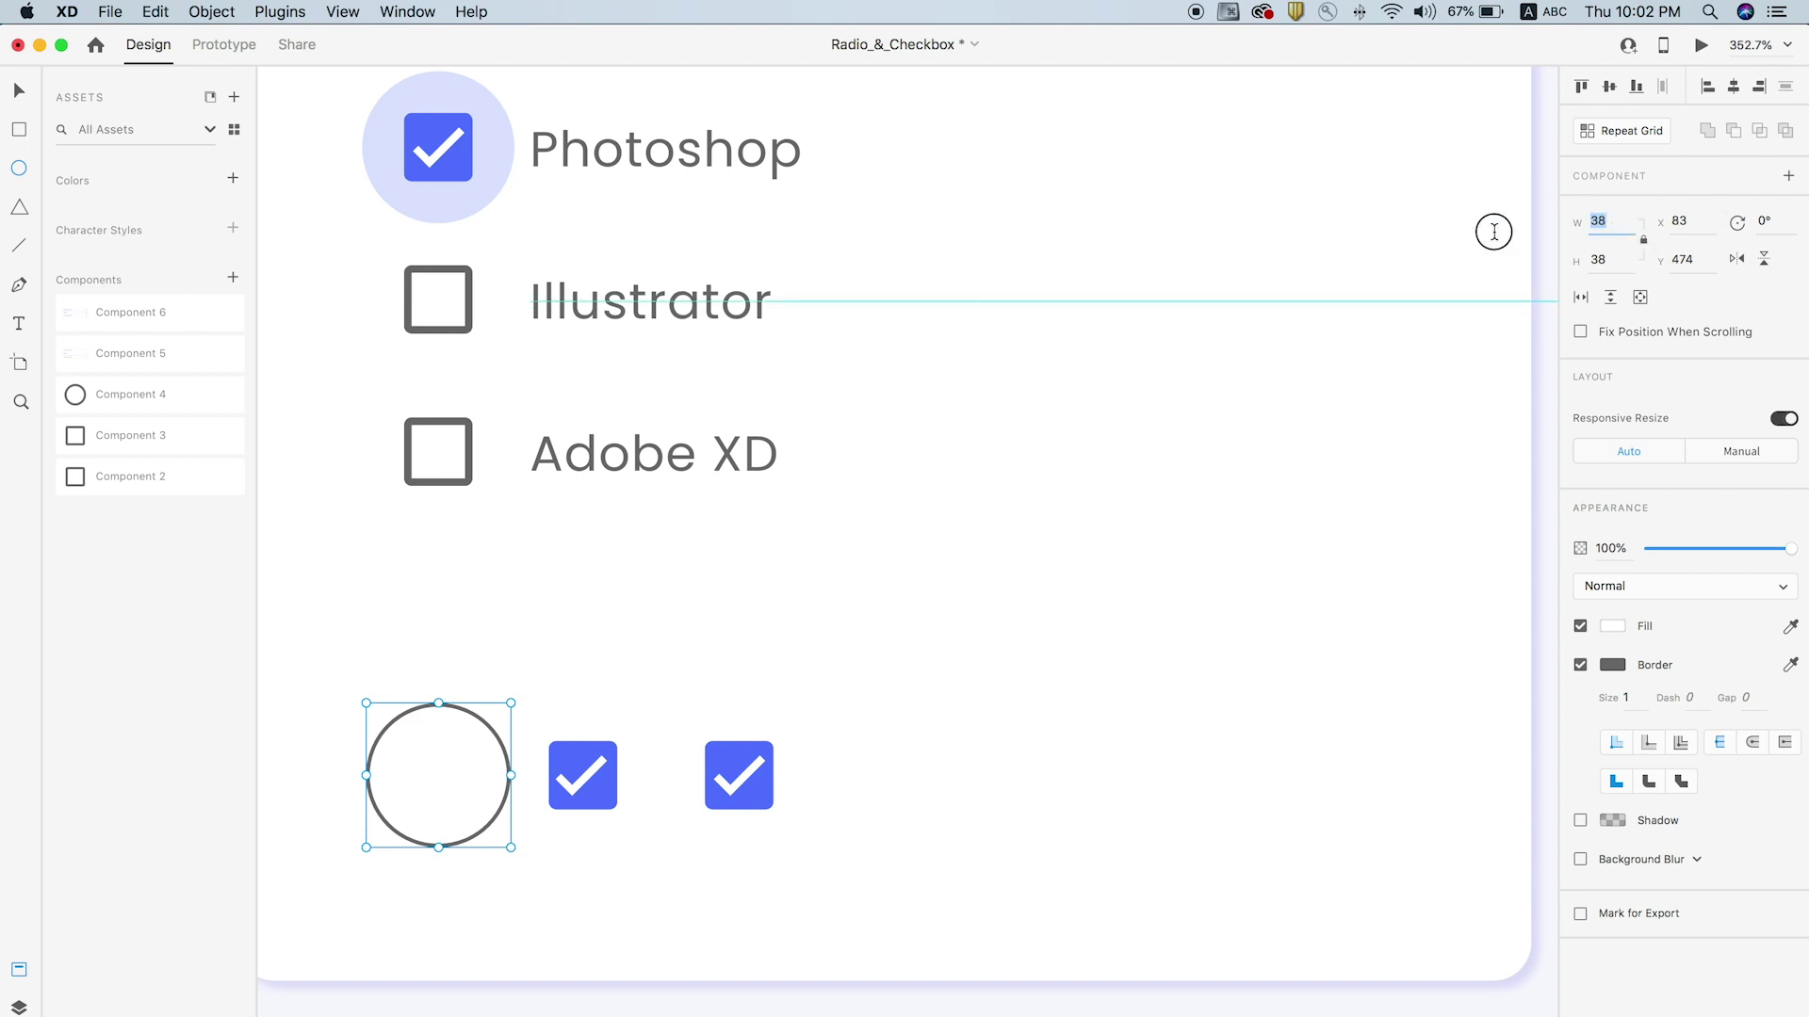
text(40)
key(Tab)
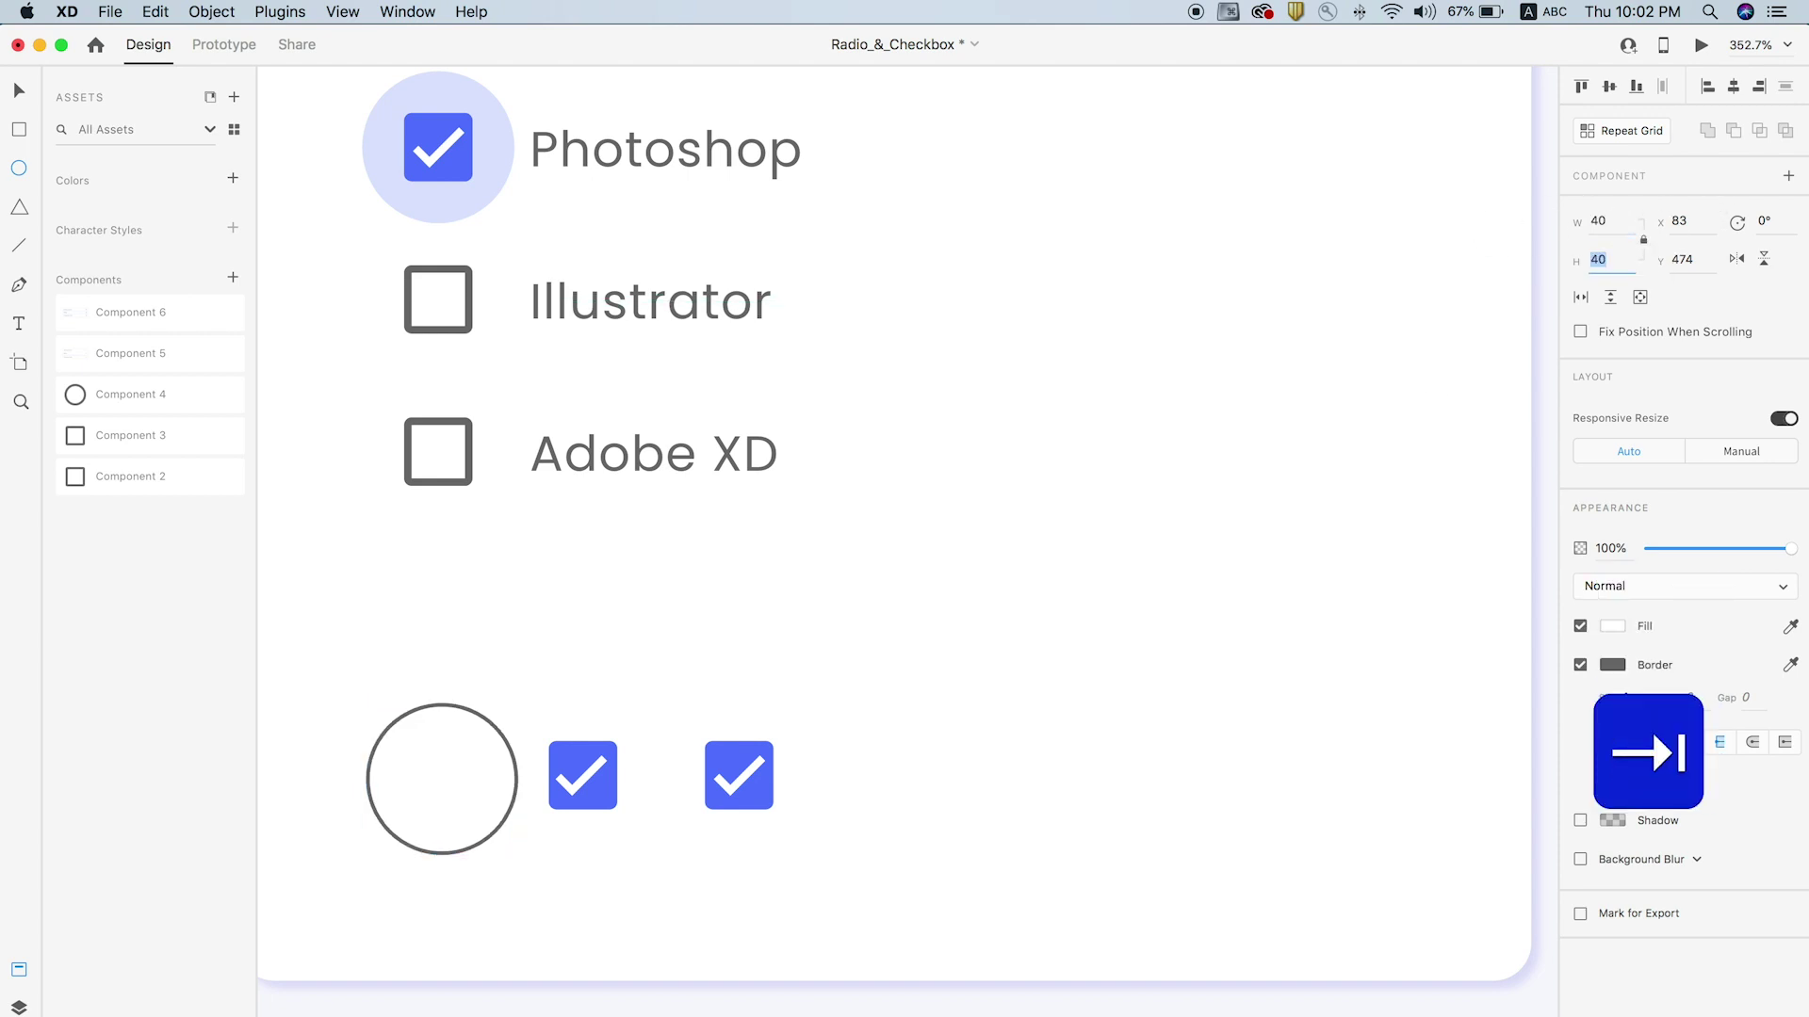
text(v)
Remove the circle's border and fill it with the blue sampled from the checked box
click(1580, 664)
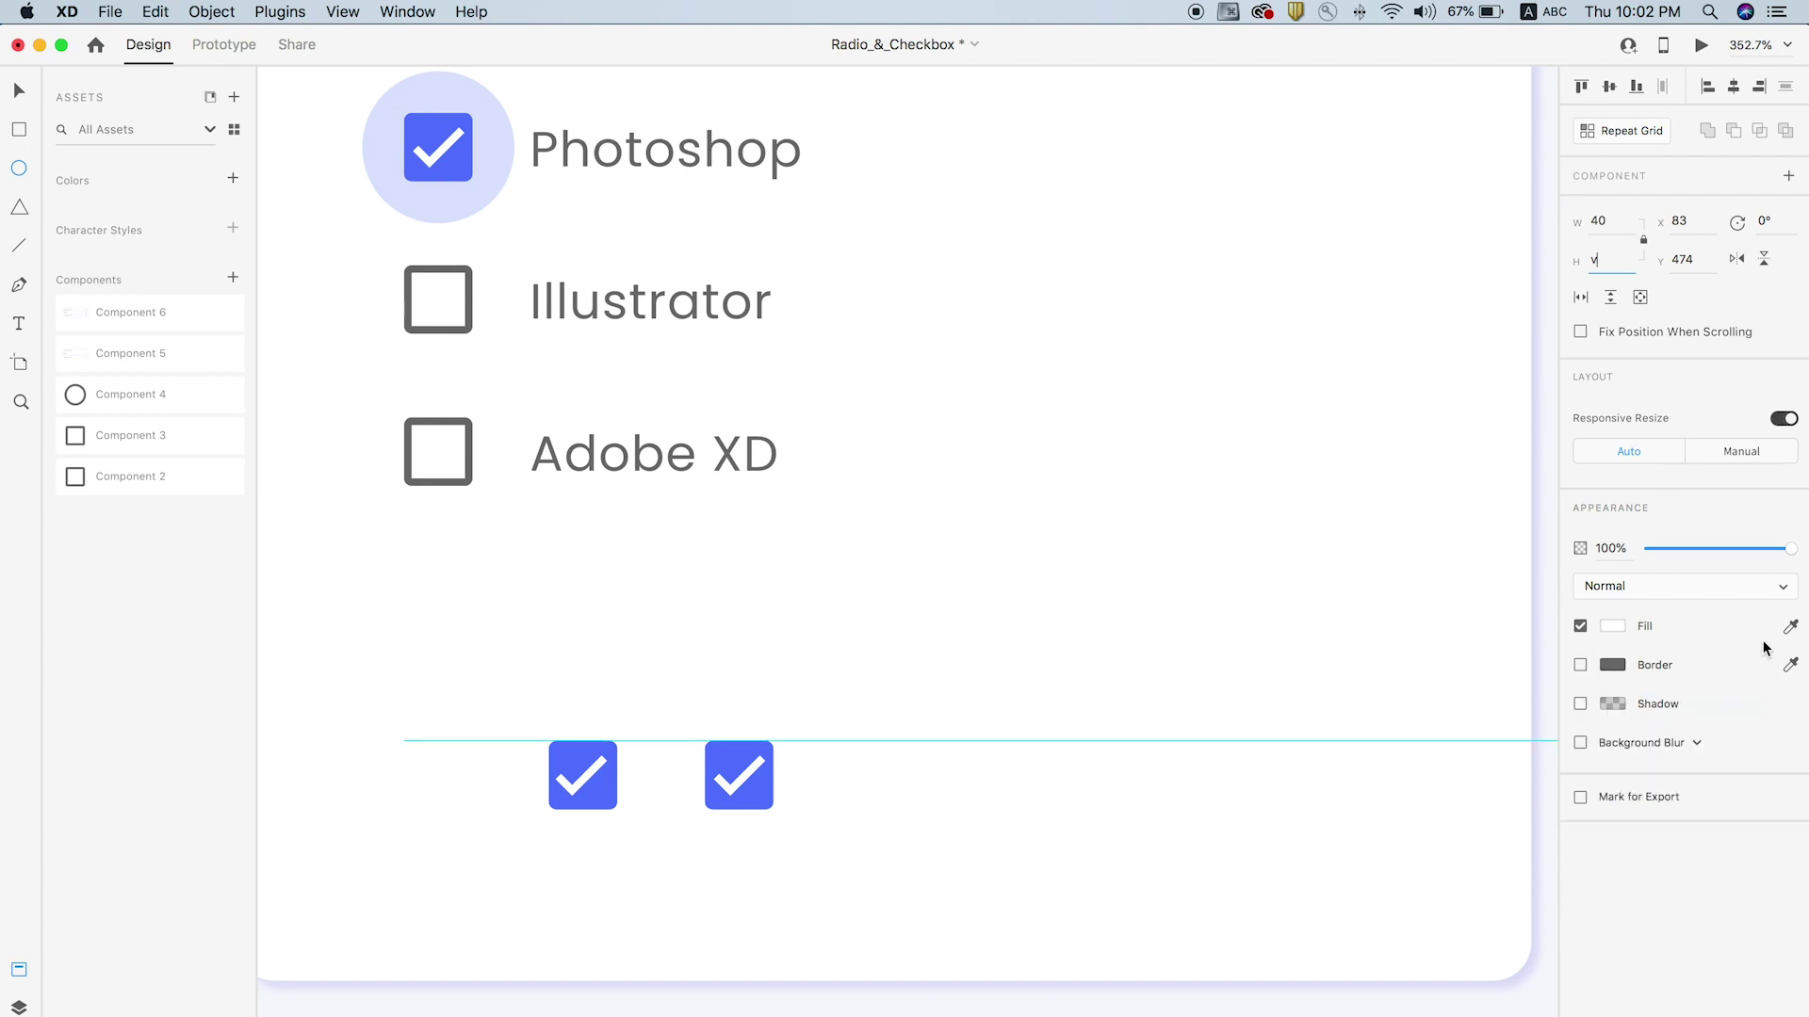
click(1790, 627)
click(740, 770)
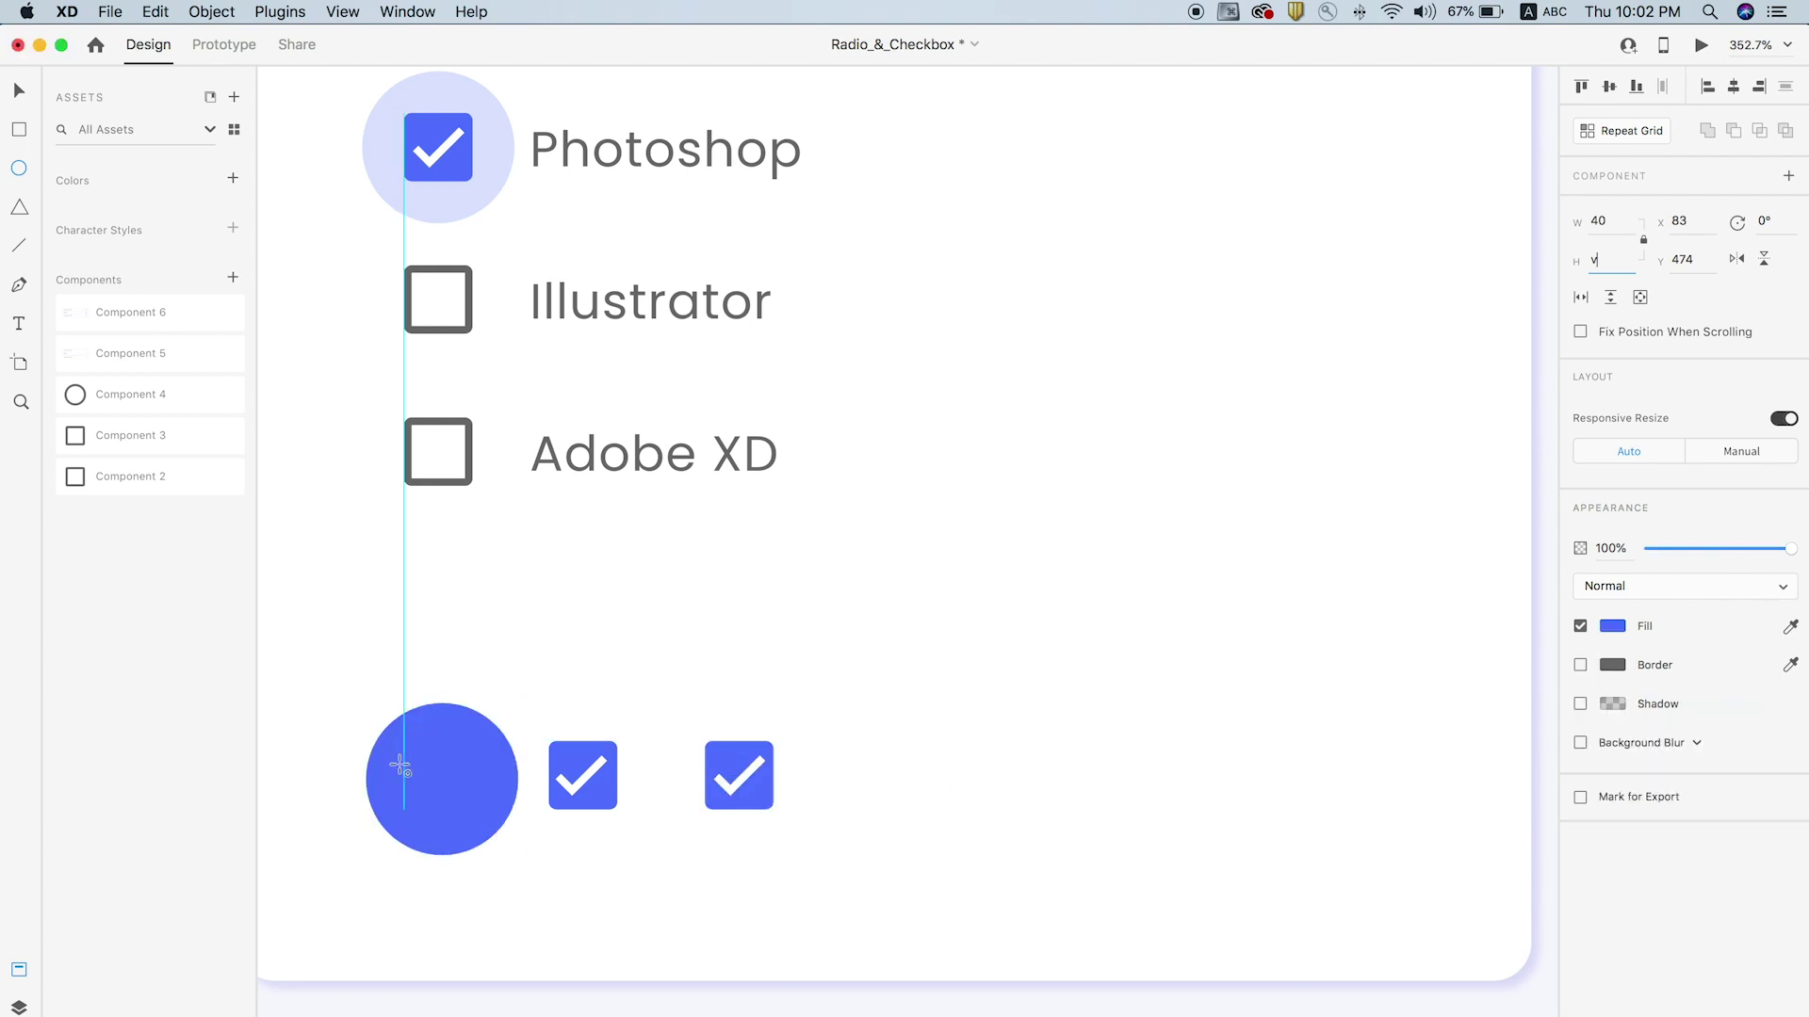
Set the blue circle's opacity to 20% and centre it on the empty square at X 82, Y 473
text(v)
click(1607, 548)
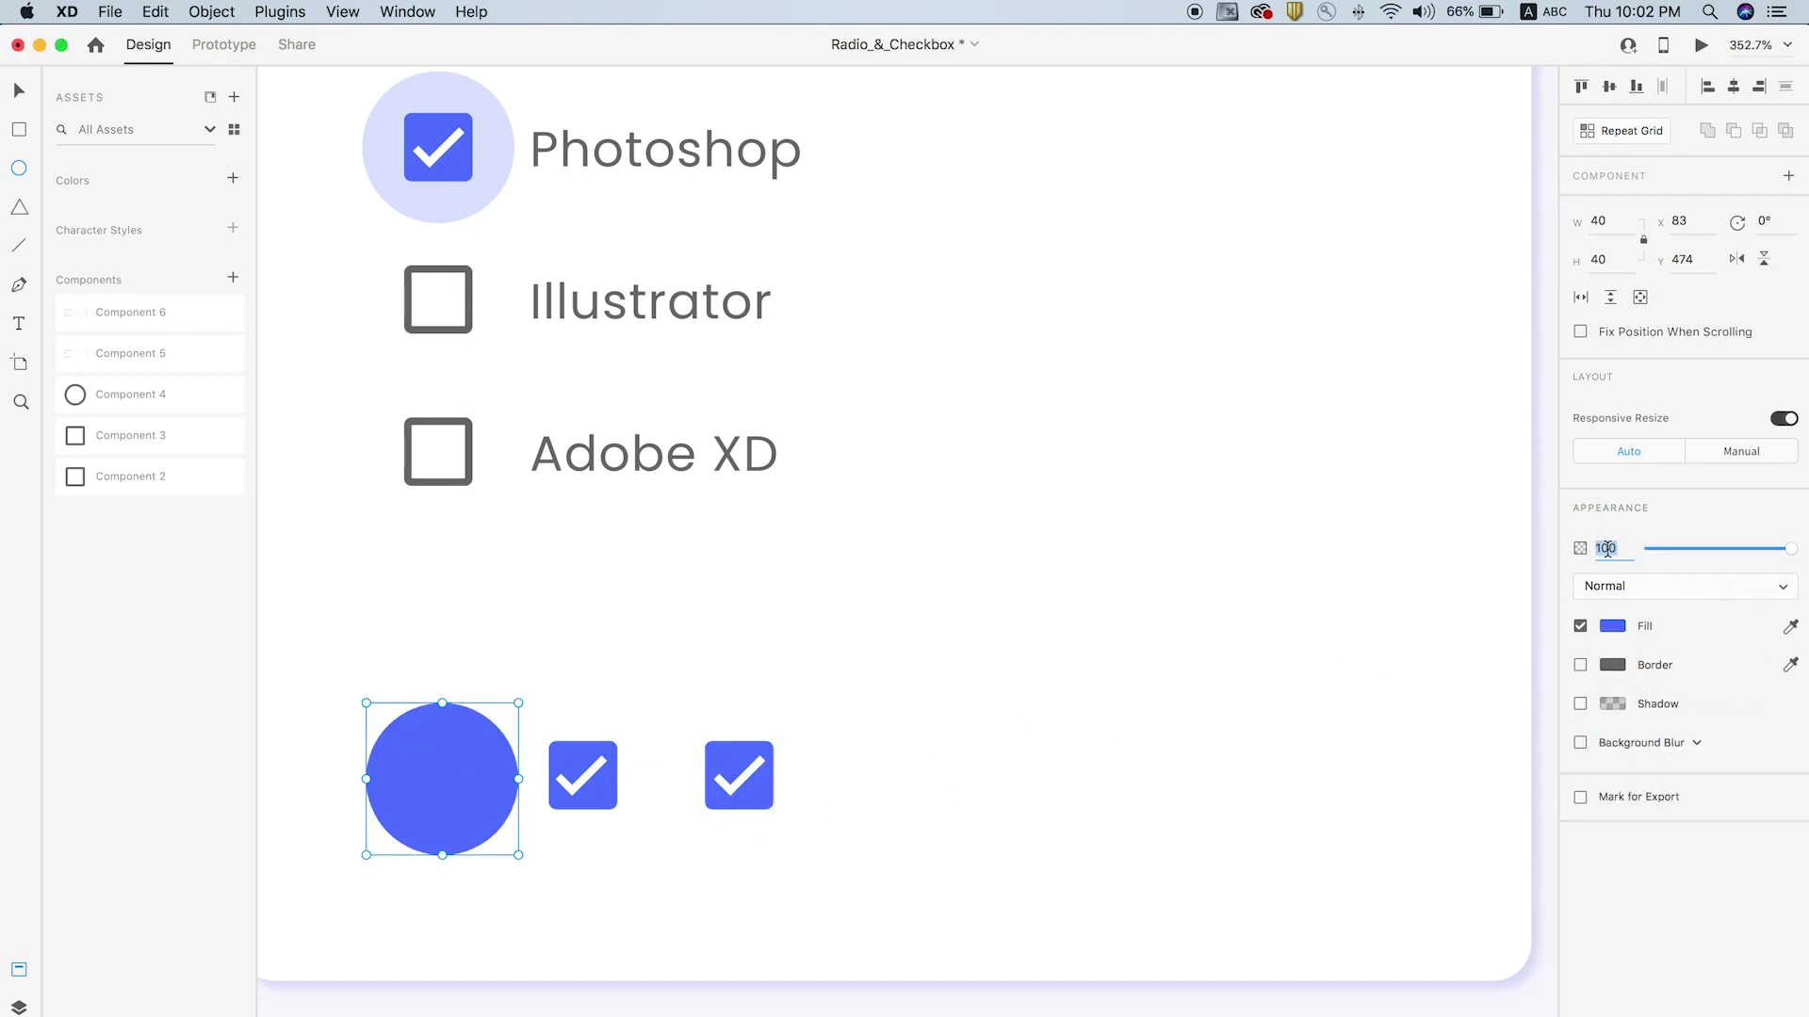
text(20)
key(Return)
key(v)
click(599, 589)
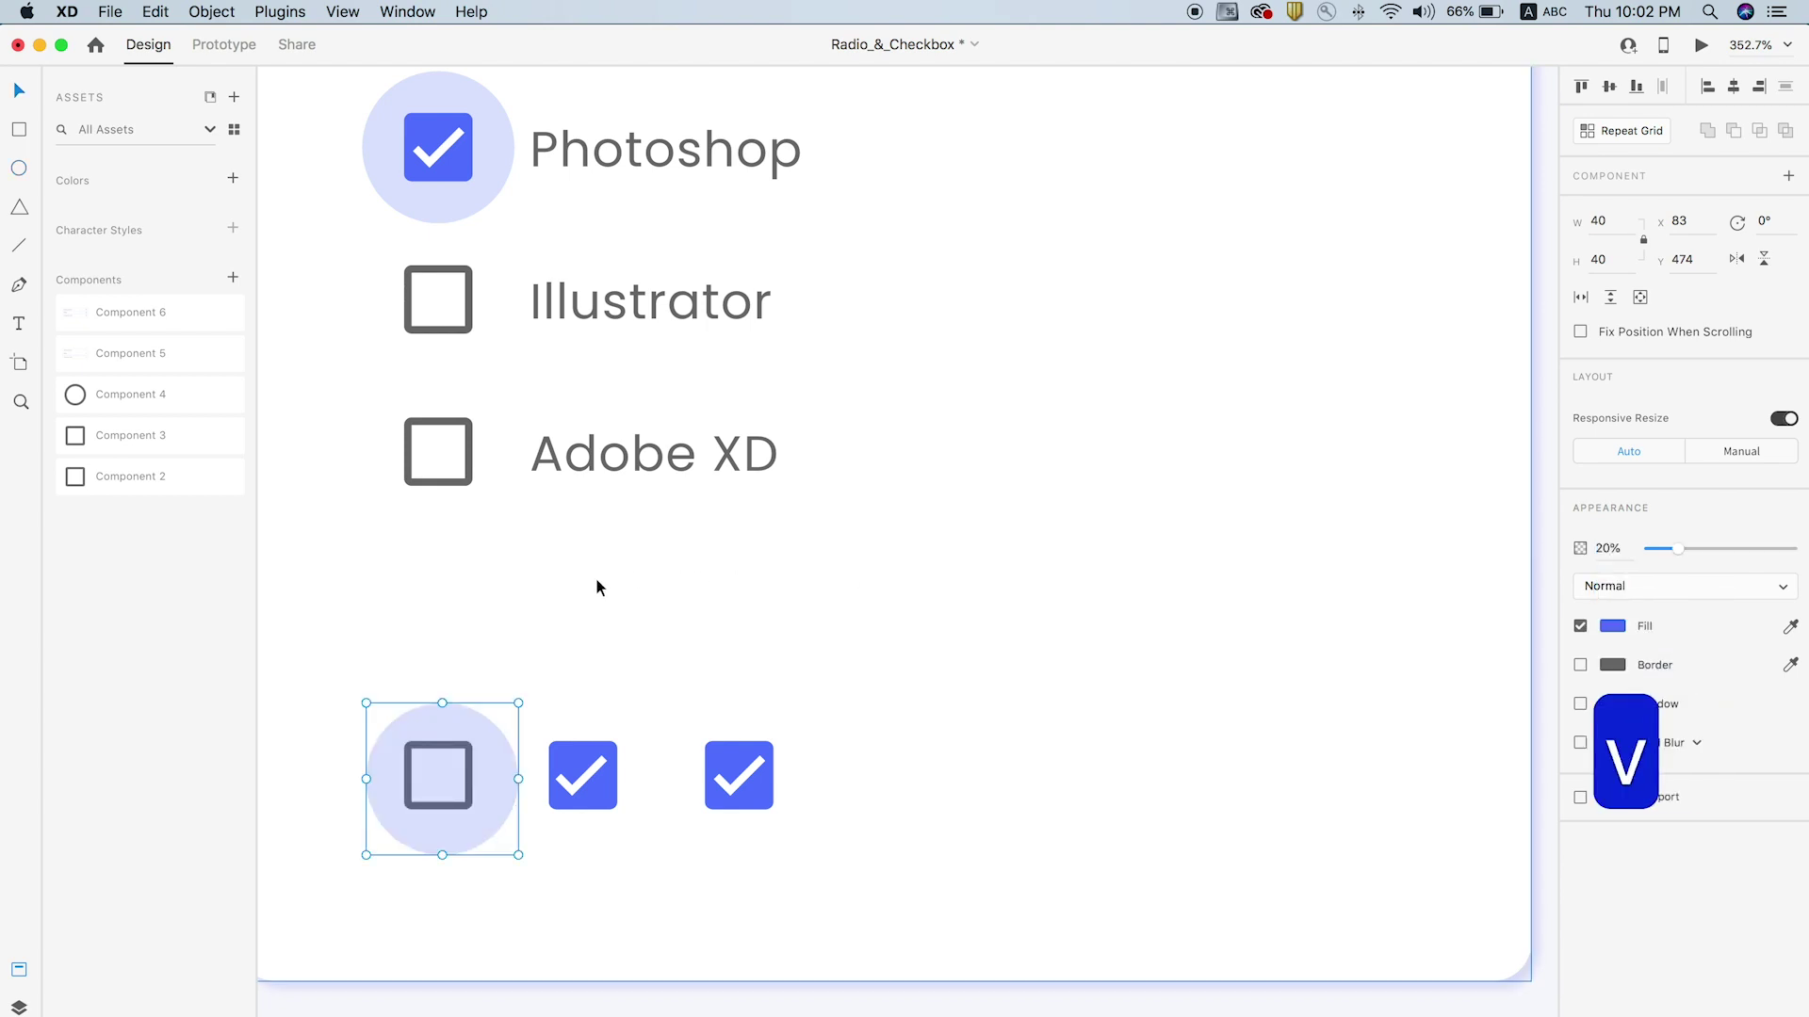
drag(448, 777, 444, 773)
Select the circle, the empty square and the white check mark over it together, and make them one component
scroll(545, 715, up, 5)
key(super+z)
drag(820, 776, 497, 767)
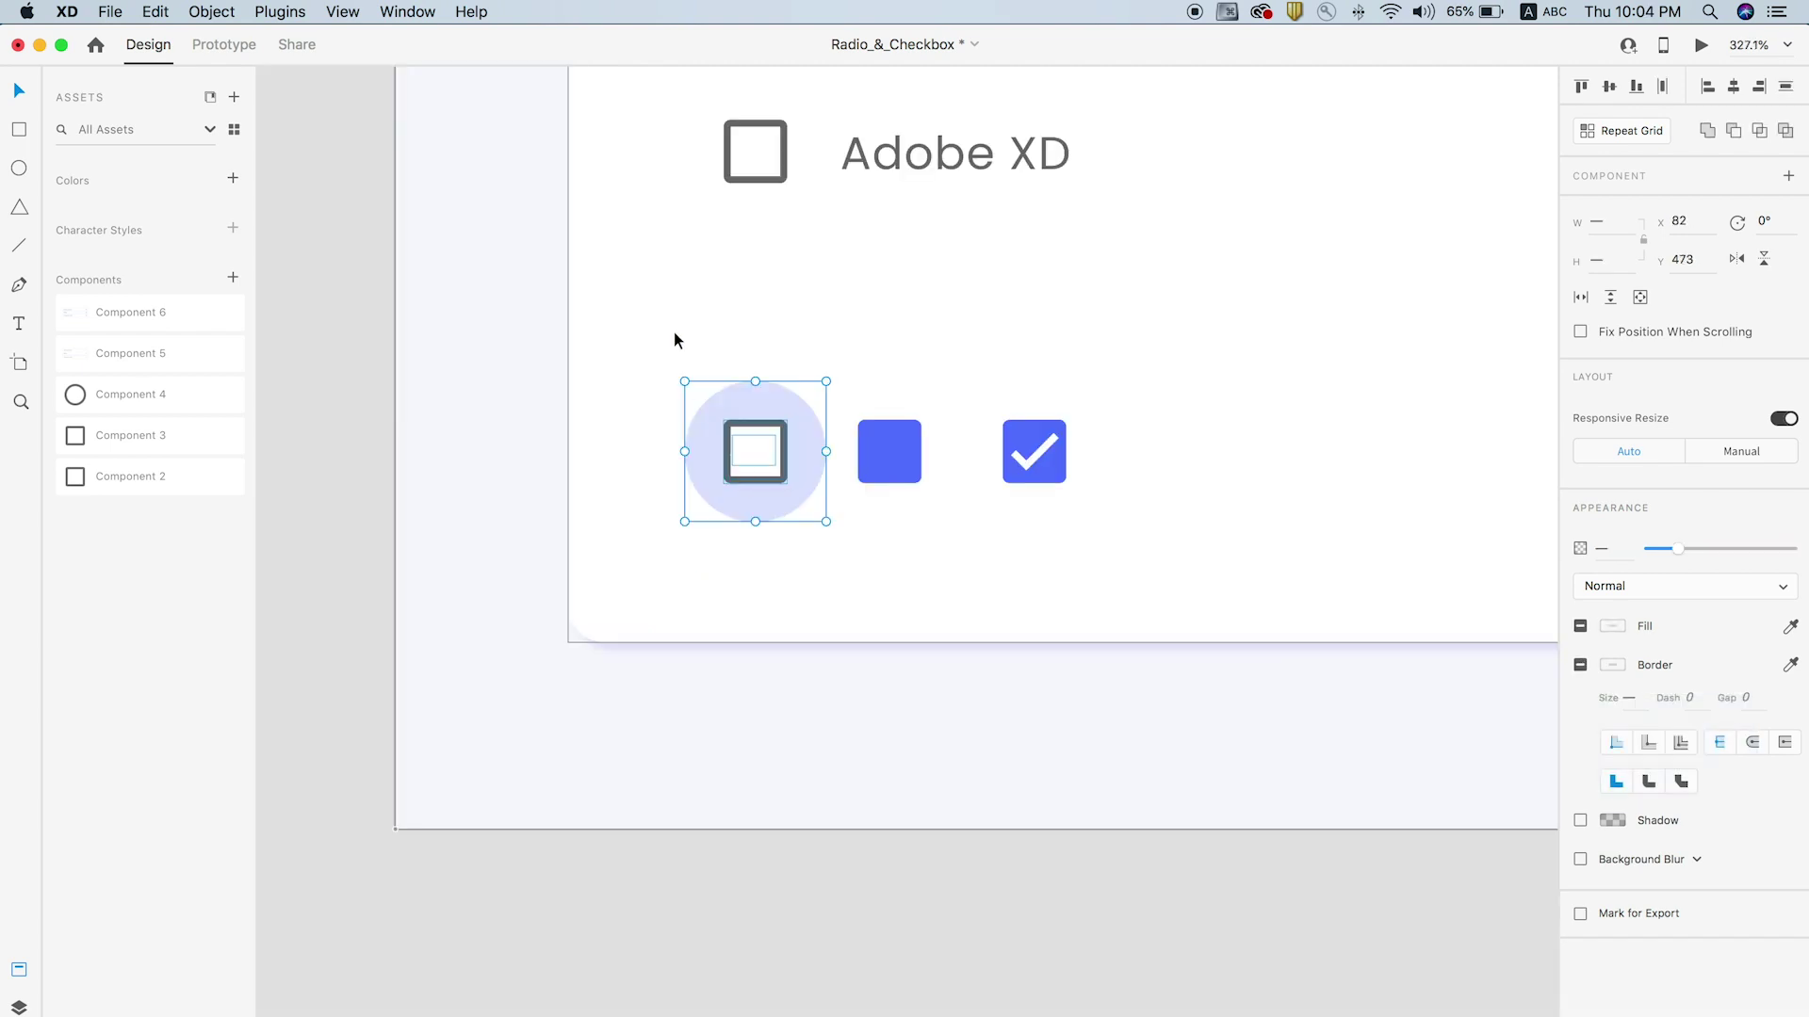
drag(764, 557, 804, 557)
key(super+k)
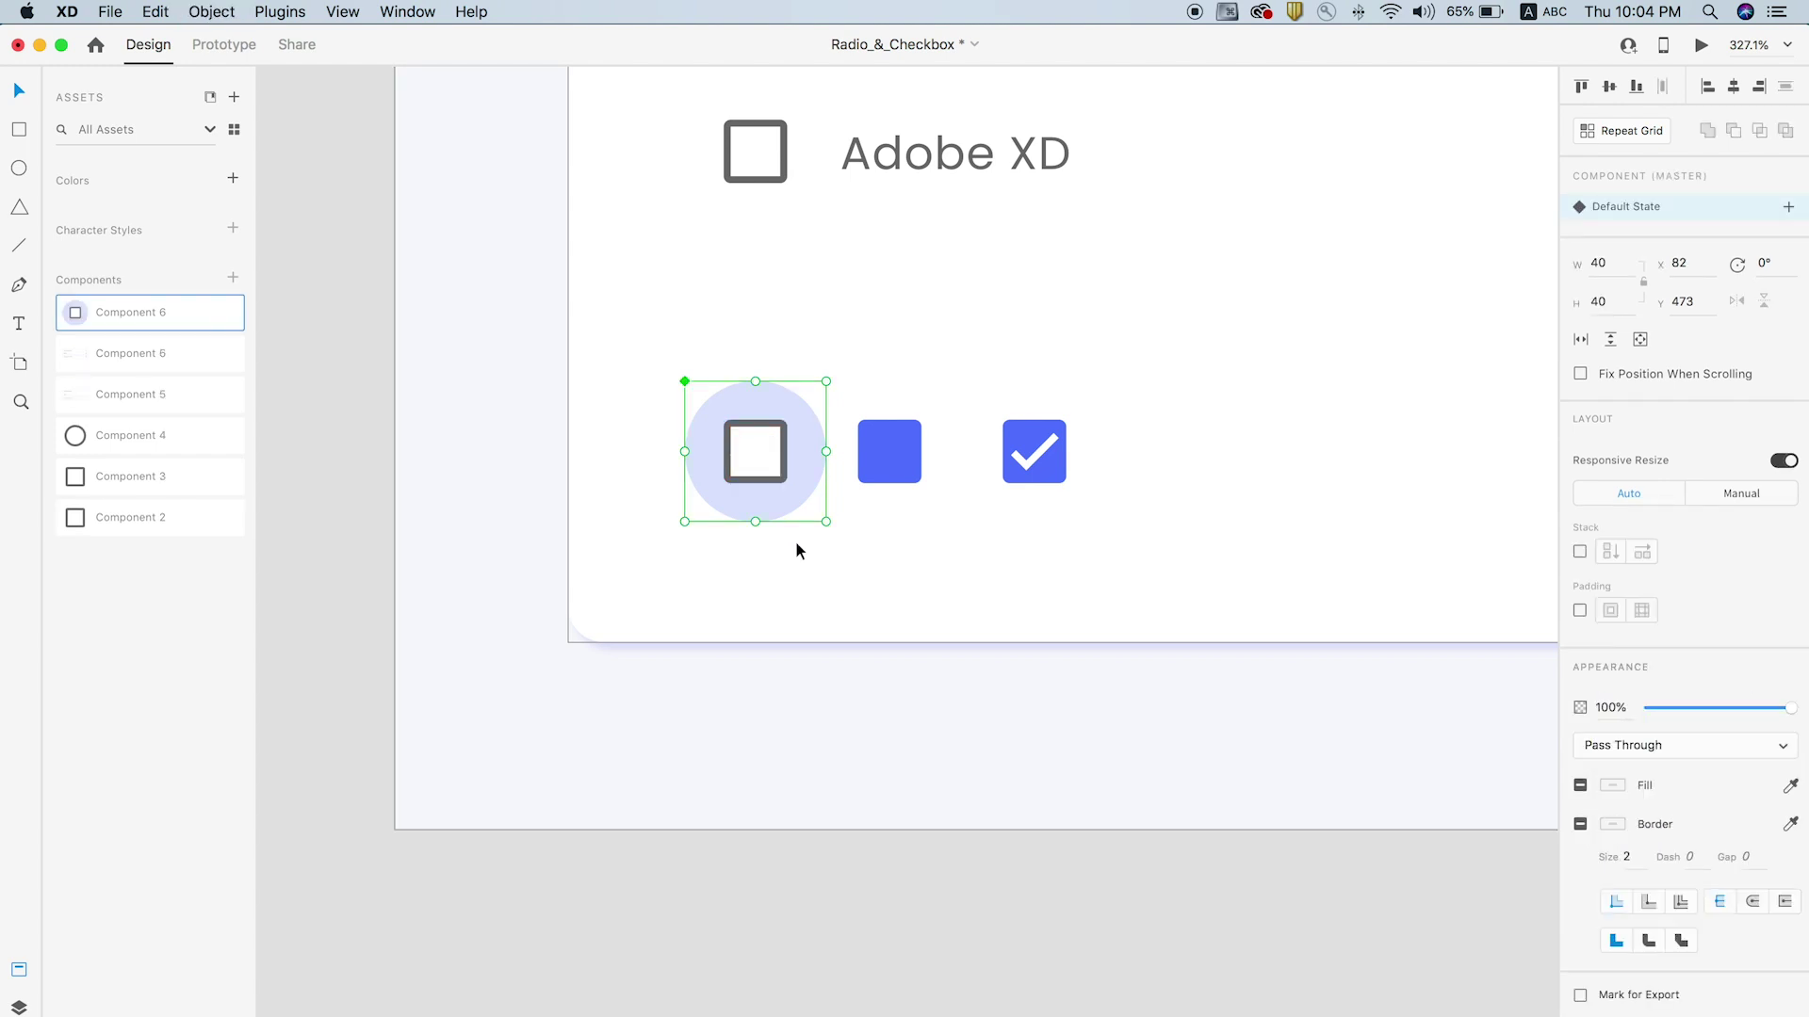
Shrink the translucent circle inside the component to 18 × 18 so it sits behind the empty square
double_click(794, 408)
drag(826, 382, 801, 403)
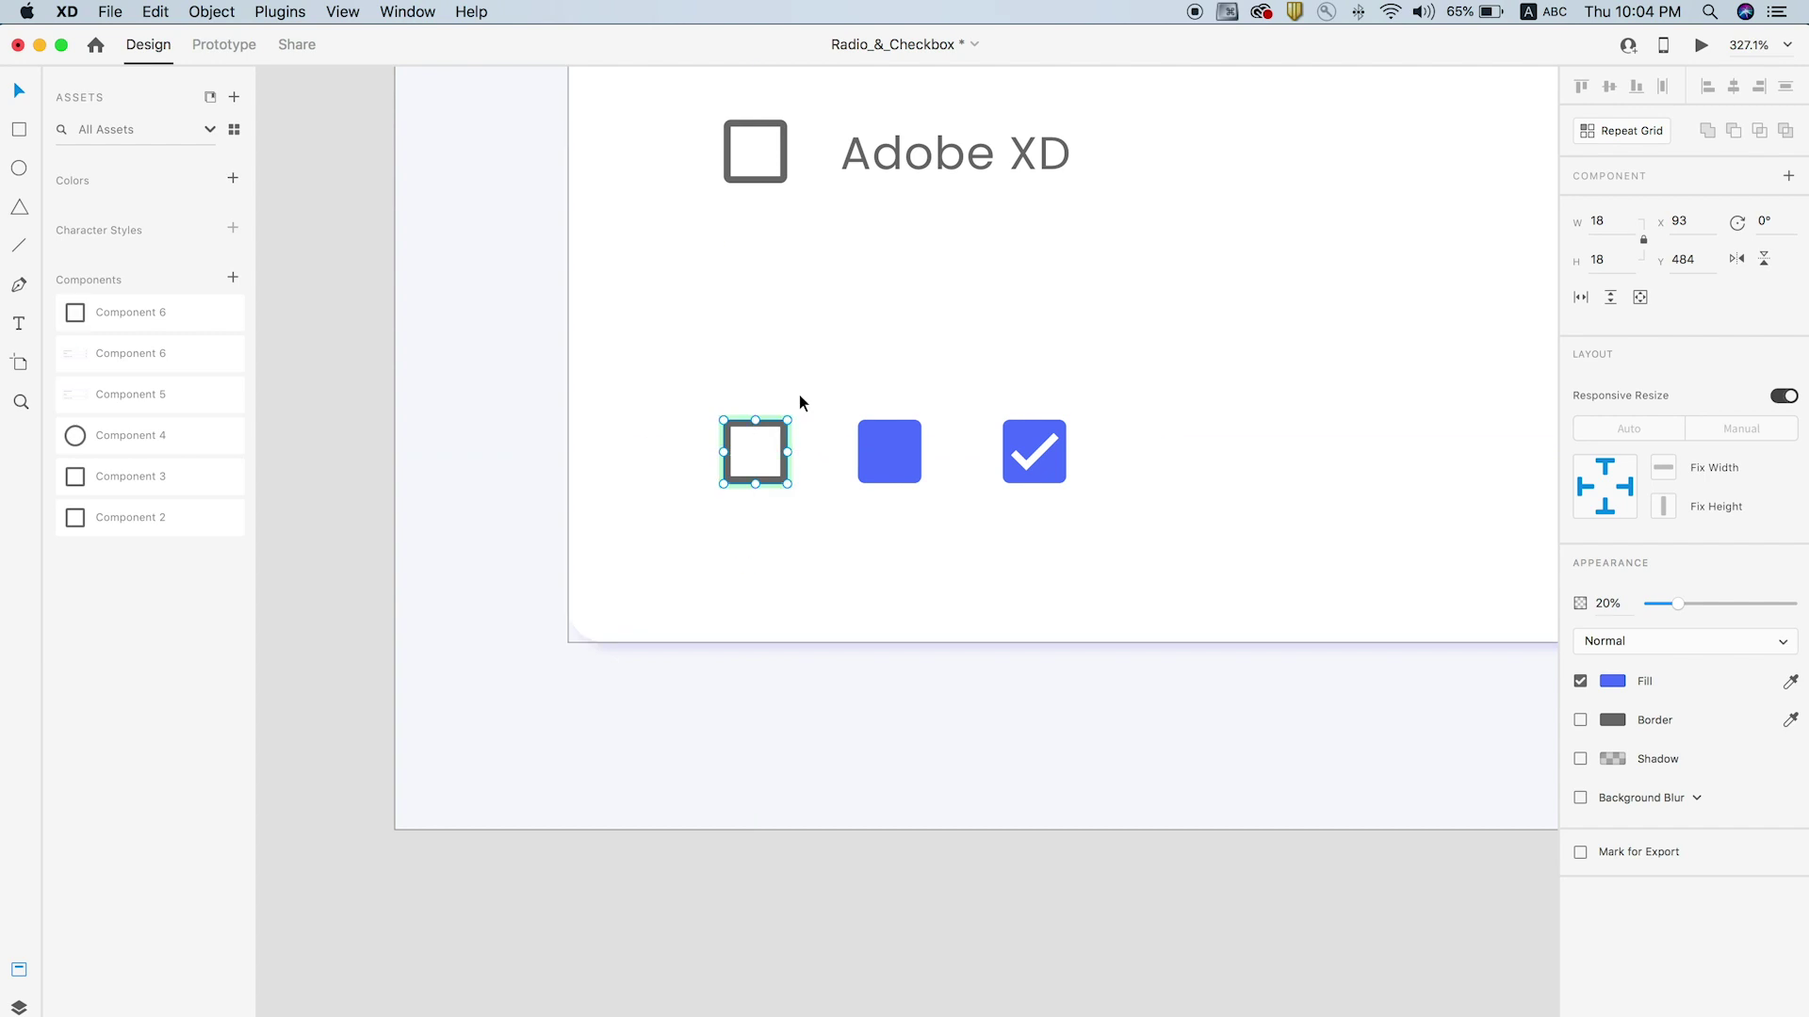
click(779, 364)
Add a new state to the checkbox component, keeping the suggested state name
drag(666, 341, 780, 541)
click(1788, 207)
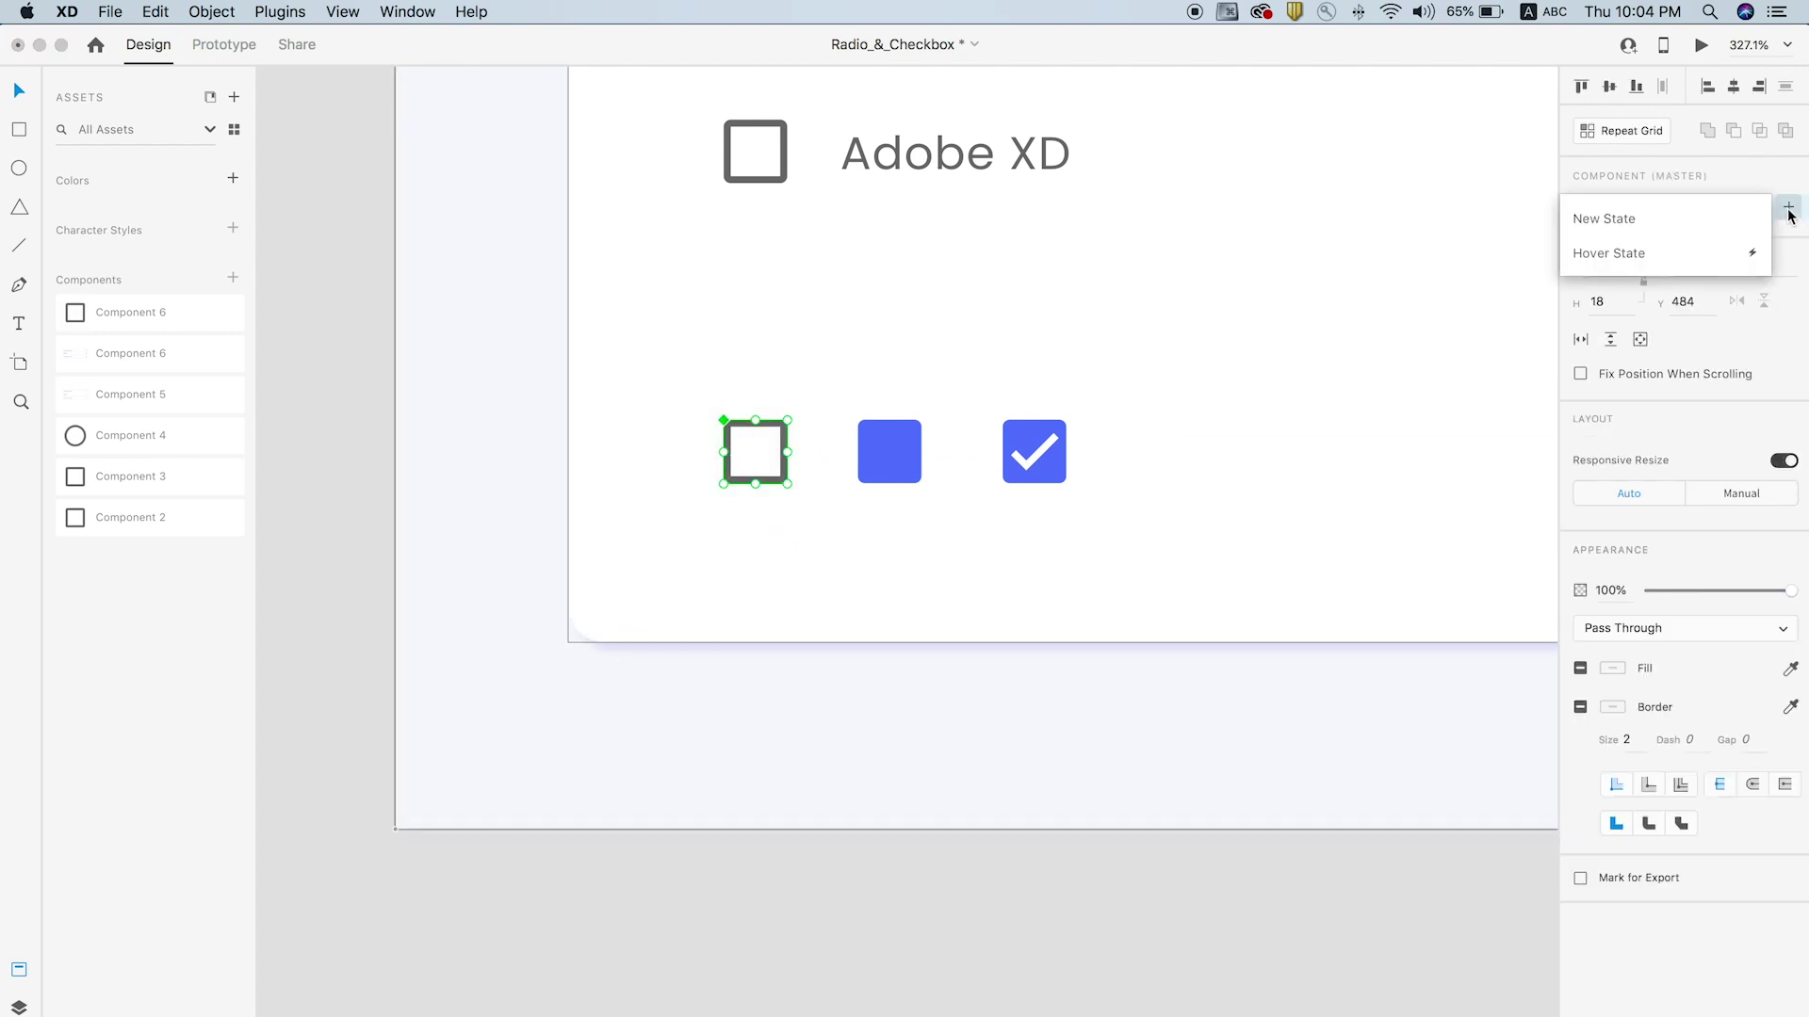
click(1596, 223)
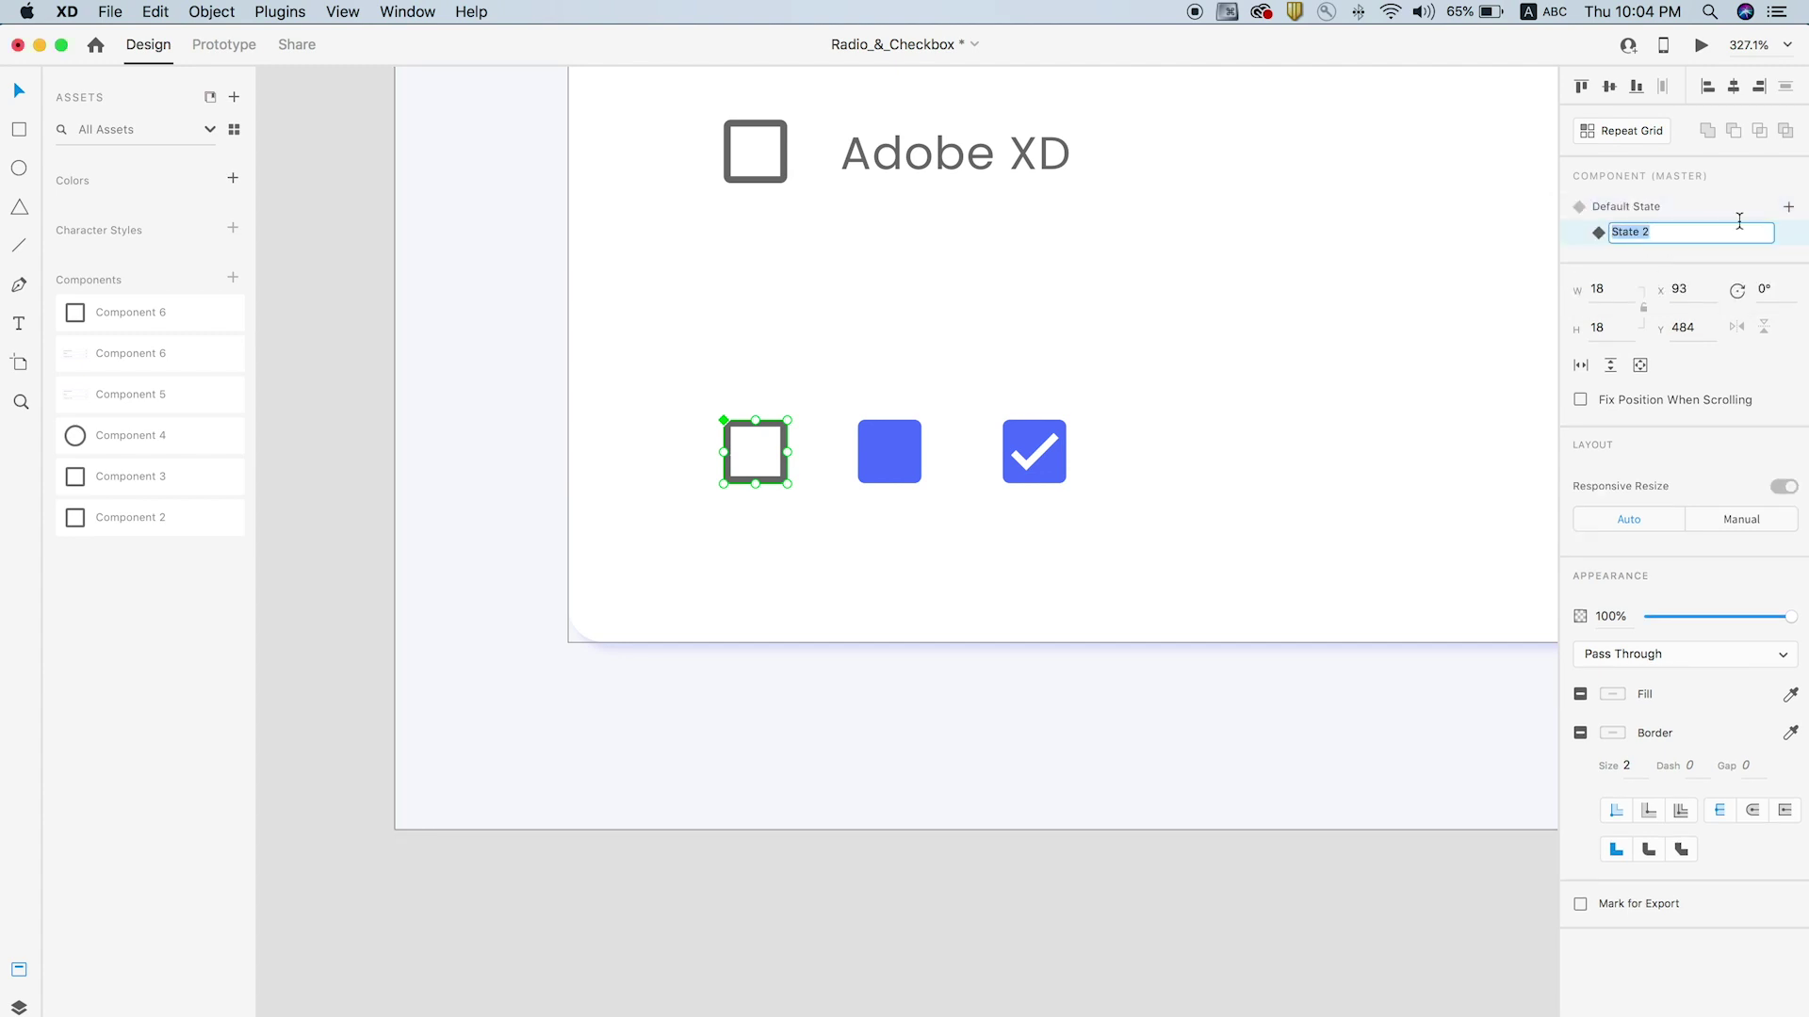
click(710, 404)
In State 2, remove the square's border and fill it with the blue sampled from the plain blue square beside it
key(z)
drag(626, 335, 1312, 605)
key(v)
click(546, 502)
double_click(547, 502)
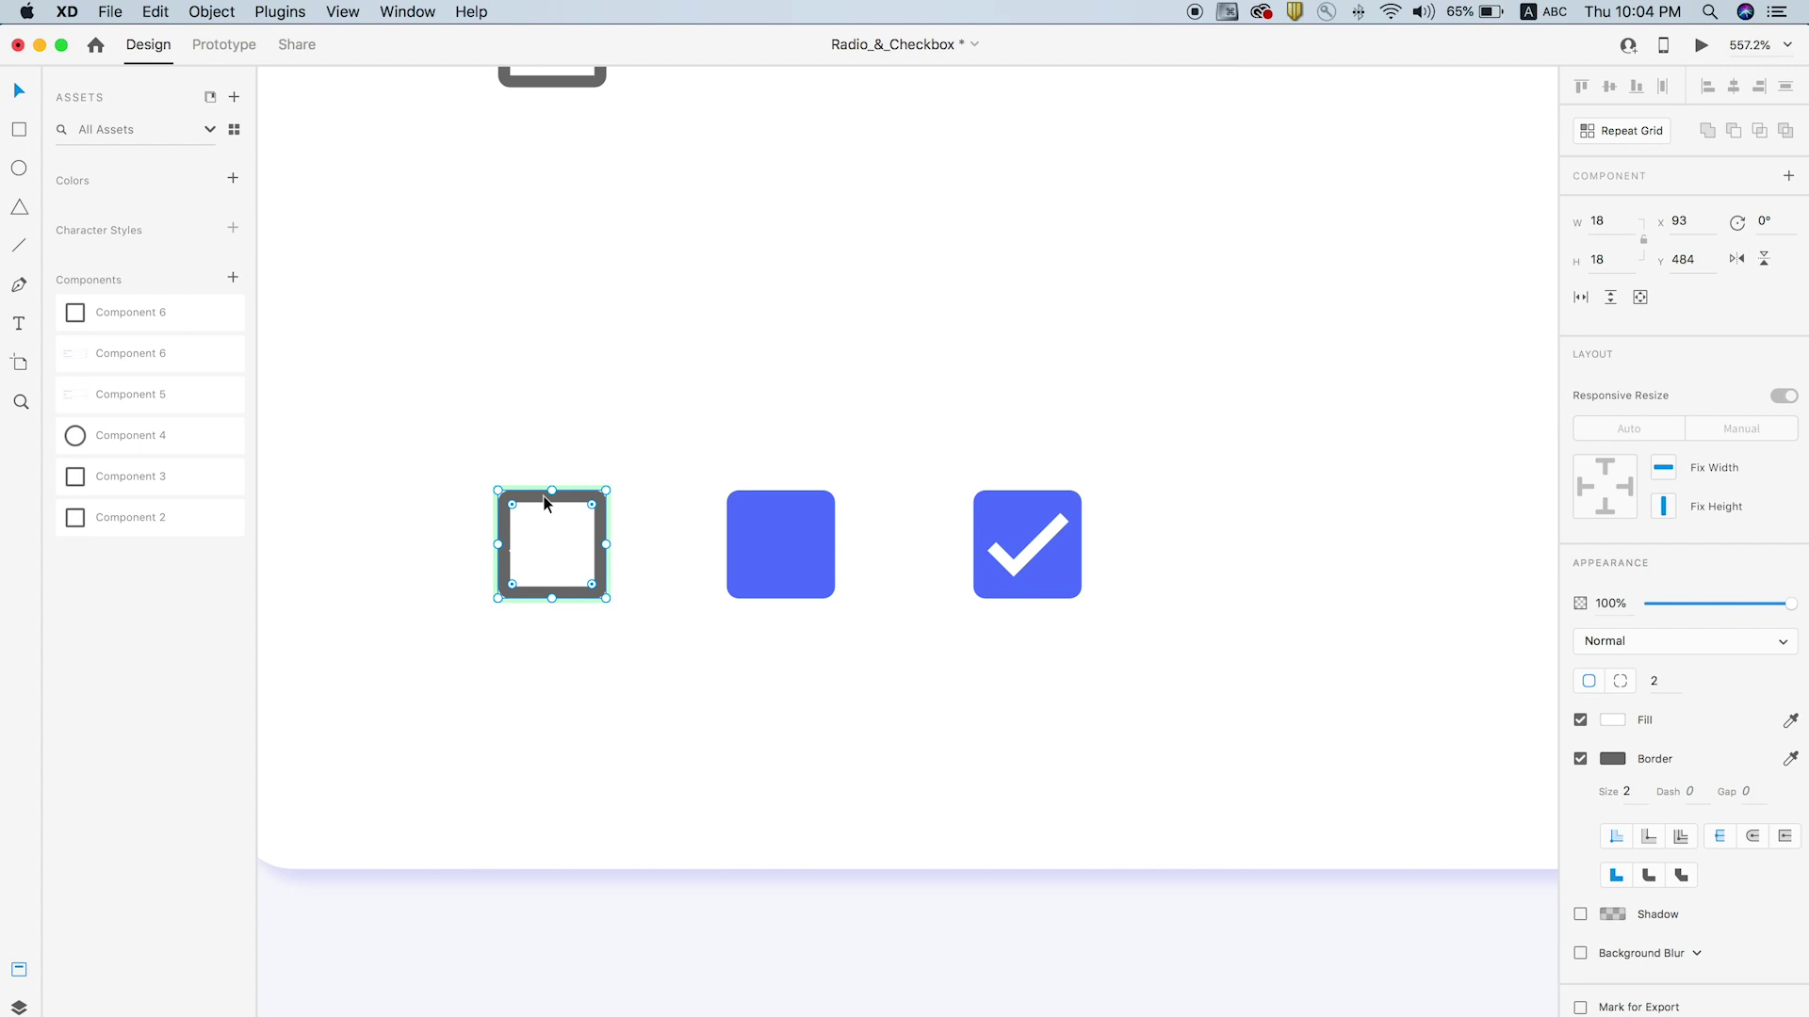
click(1580, 758)
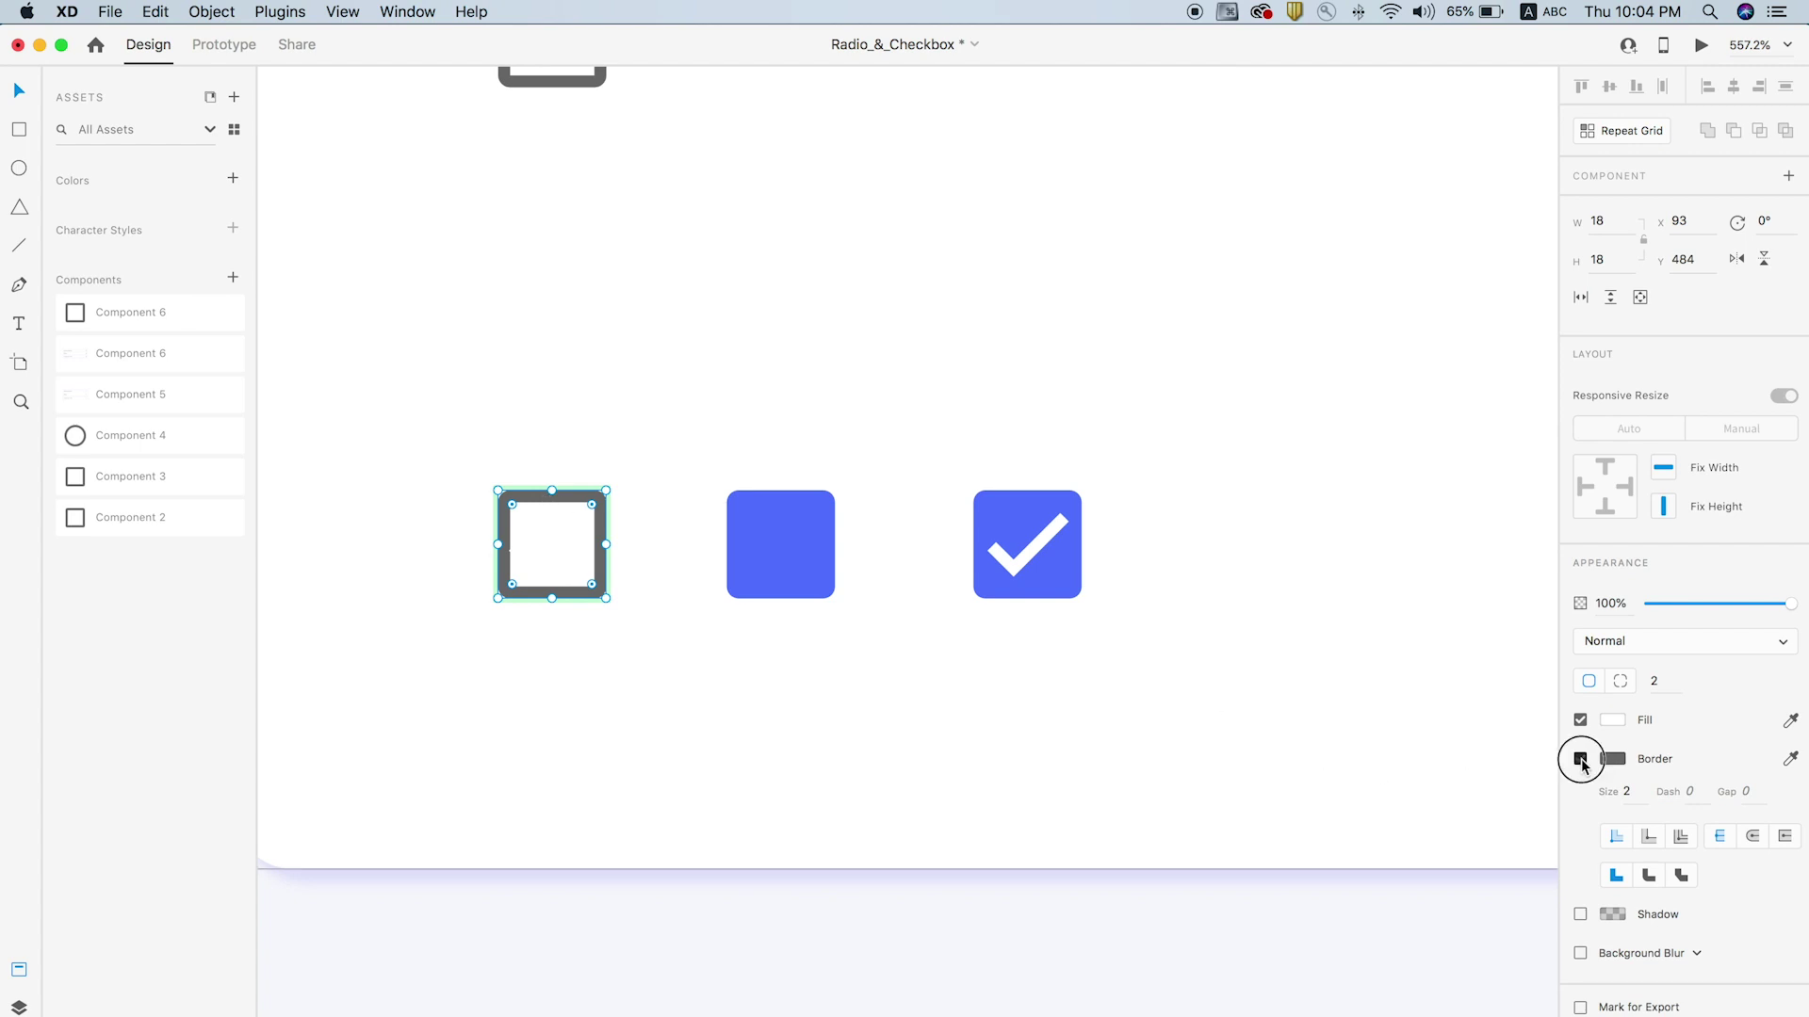
click(1791, 721)
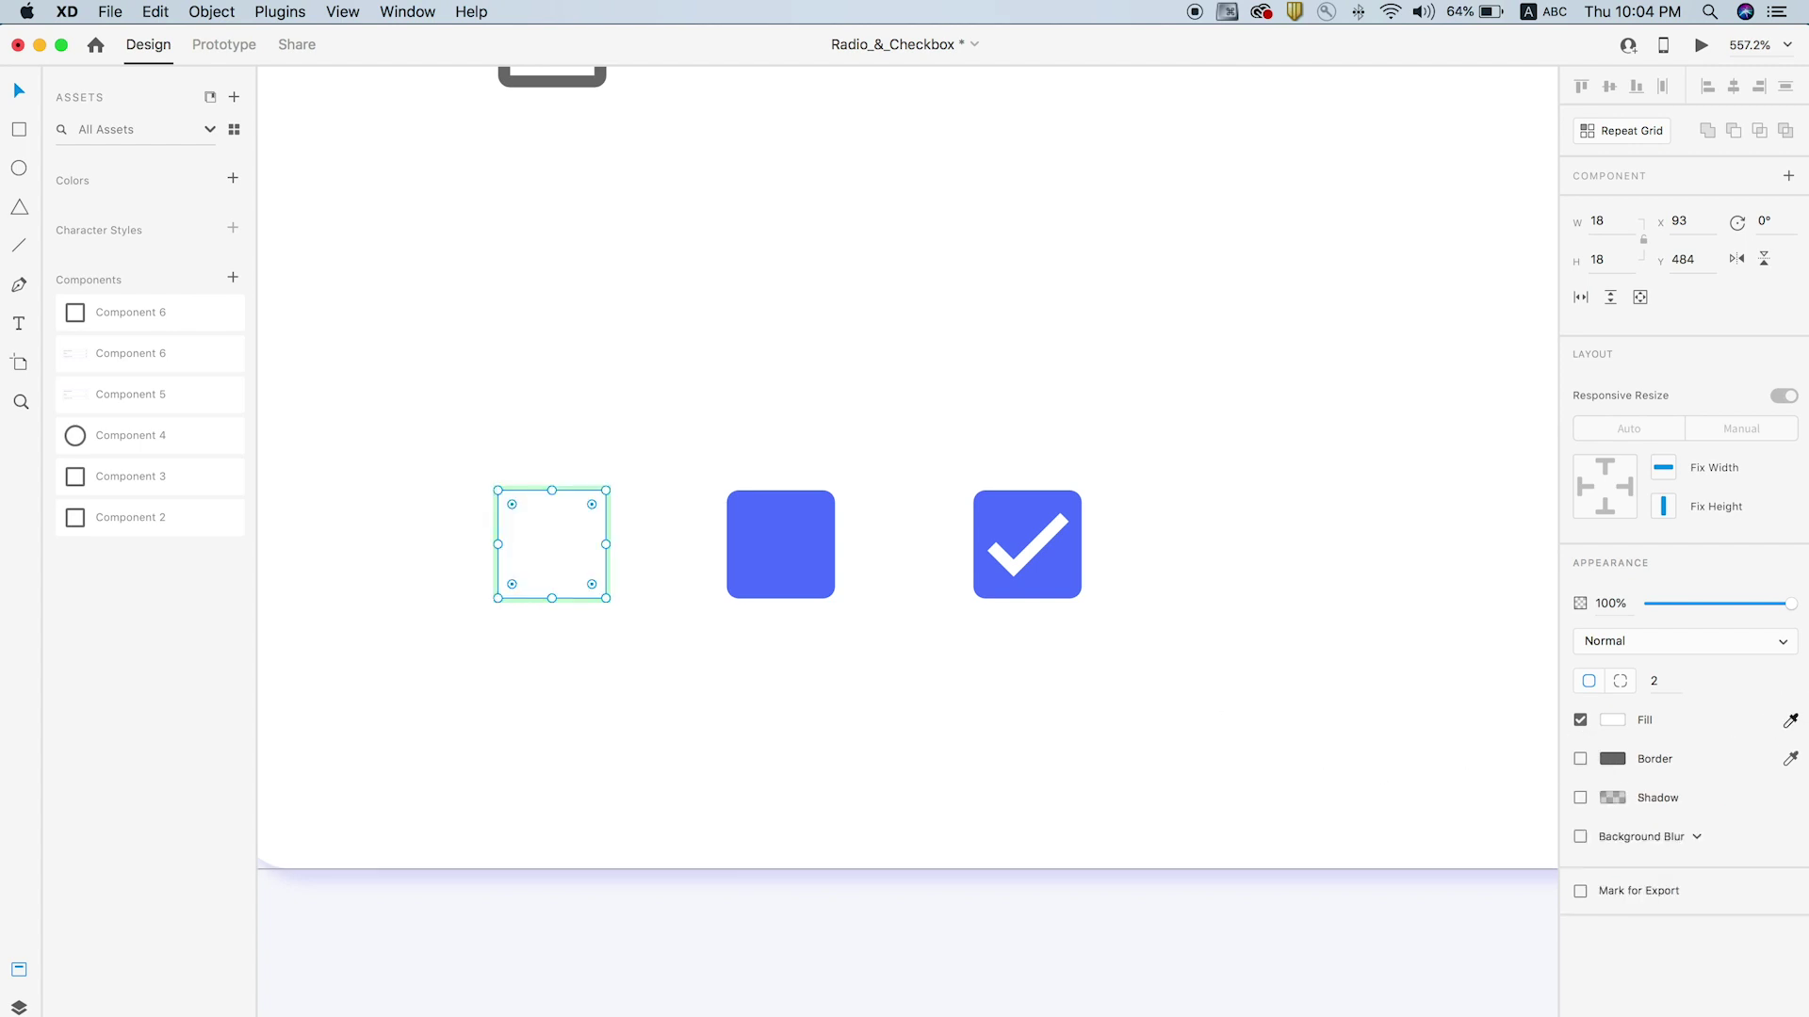
click(795, 548)
click(662, 363)
click(579, 536)
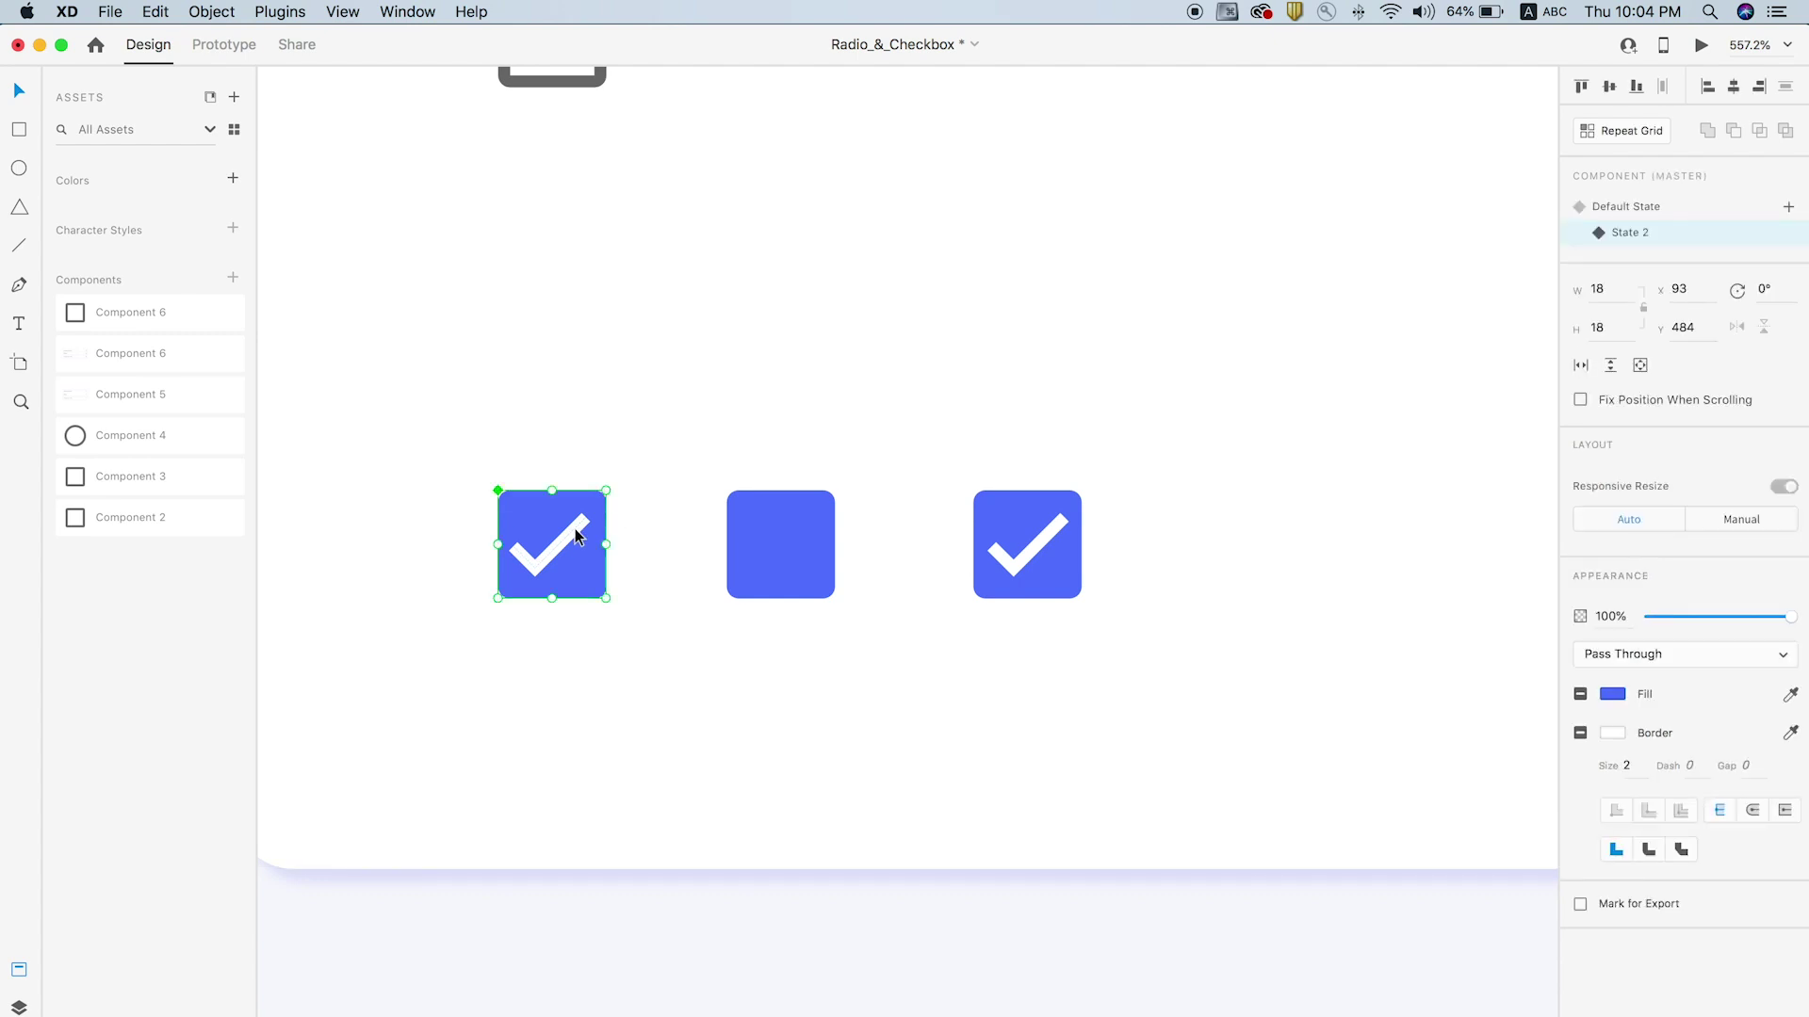
In State 2, enlarge the circle behind the checked box to 40 × 40 and set its opacity to 0%
key(super+y)
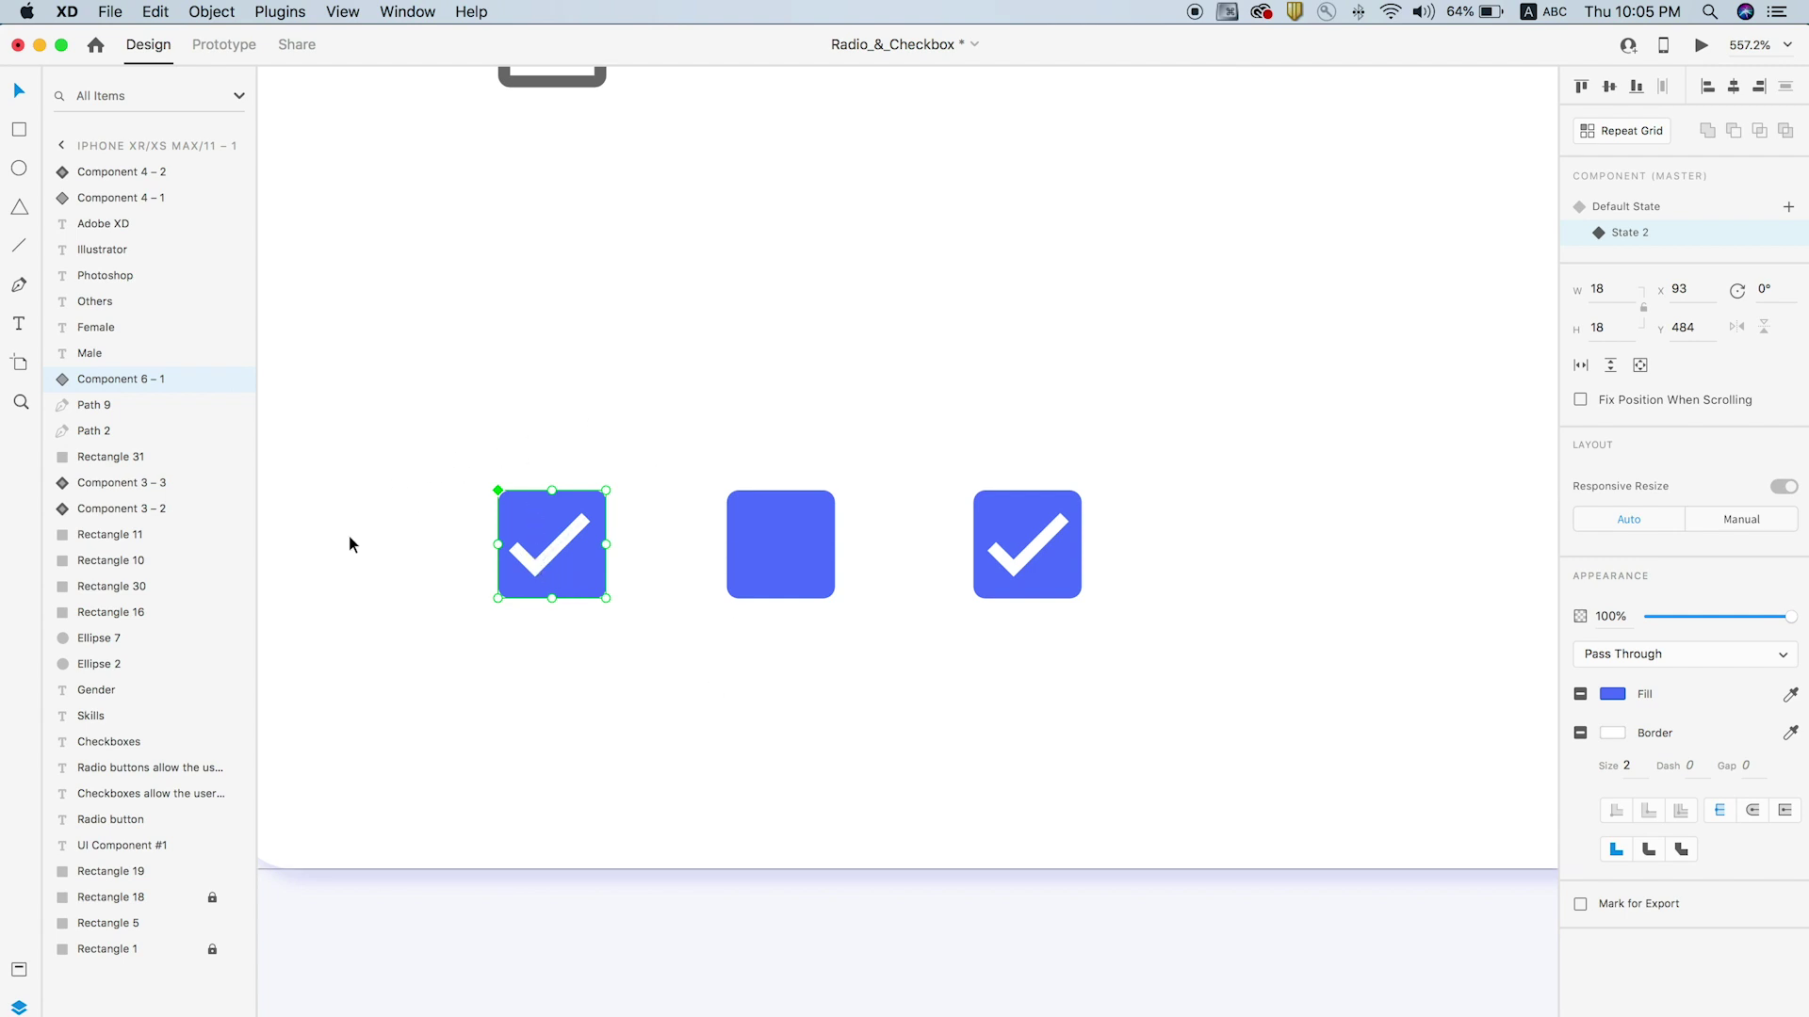
click(58, 379)
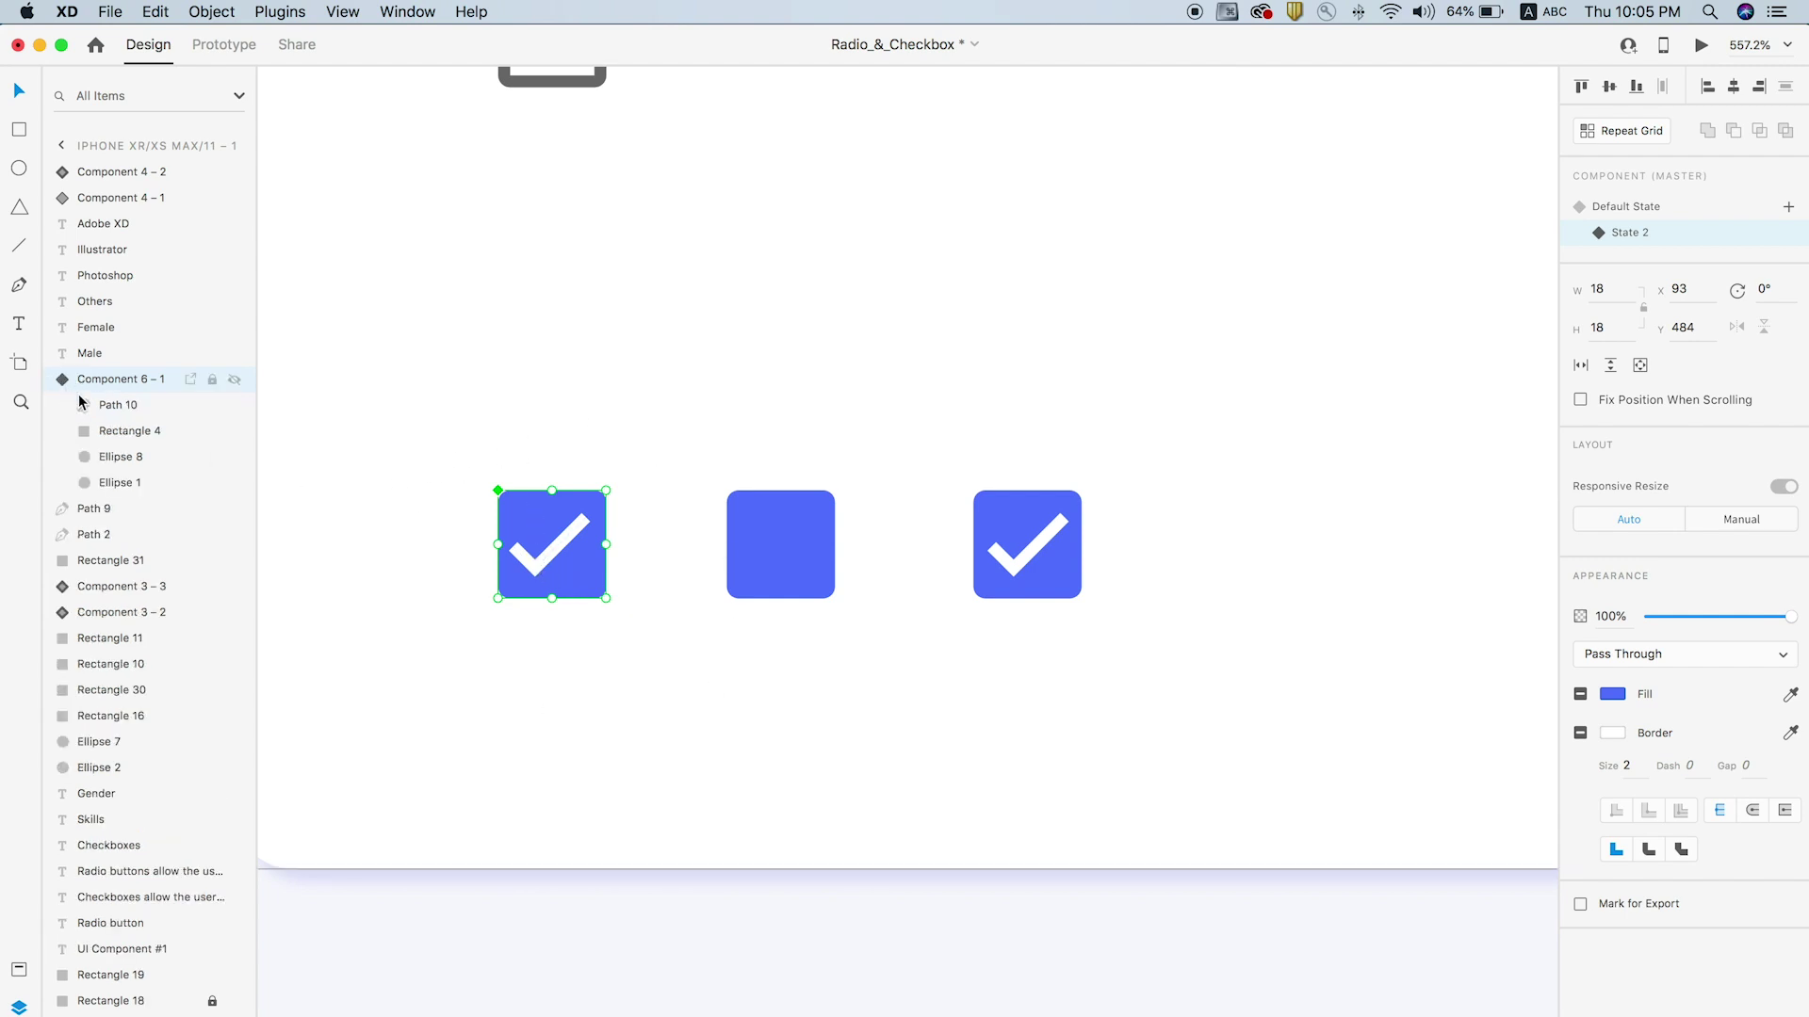
click(118, 431)
click(115, 457)
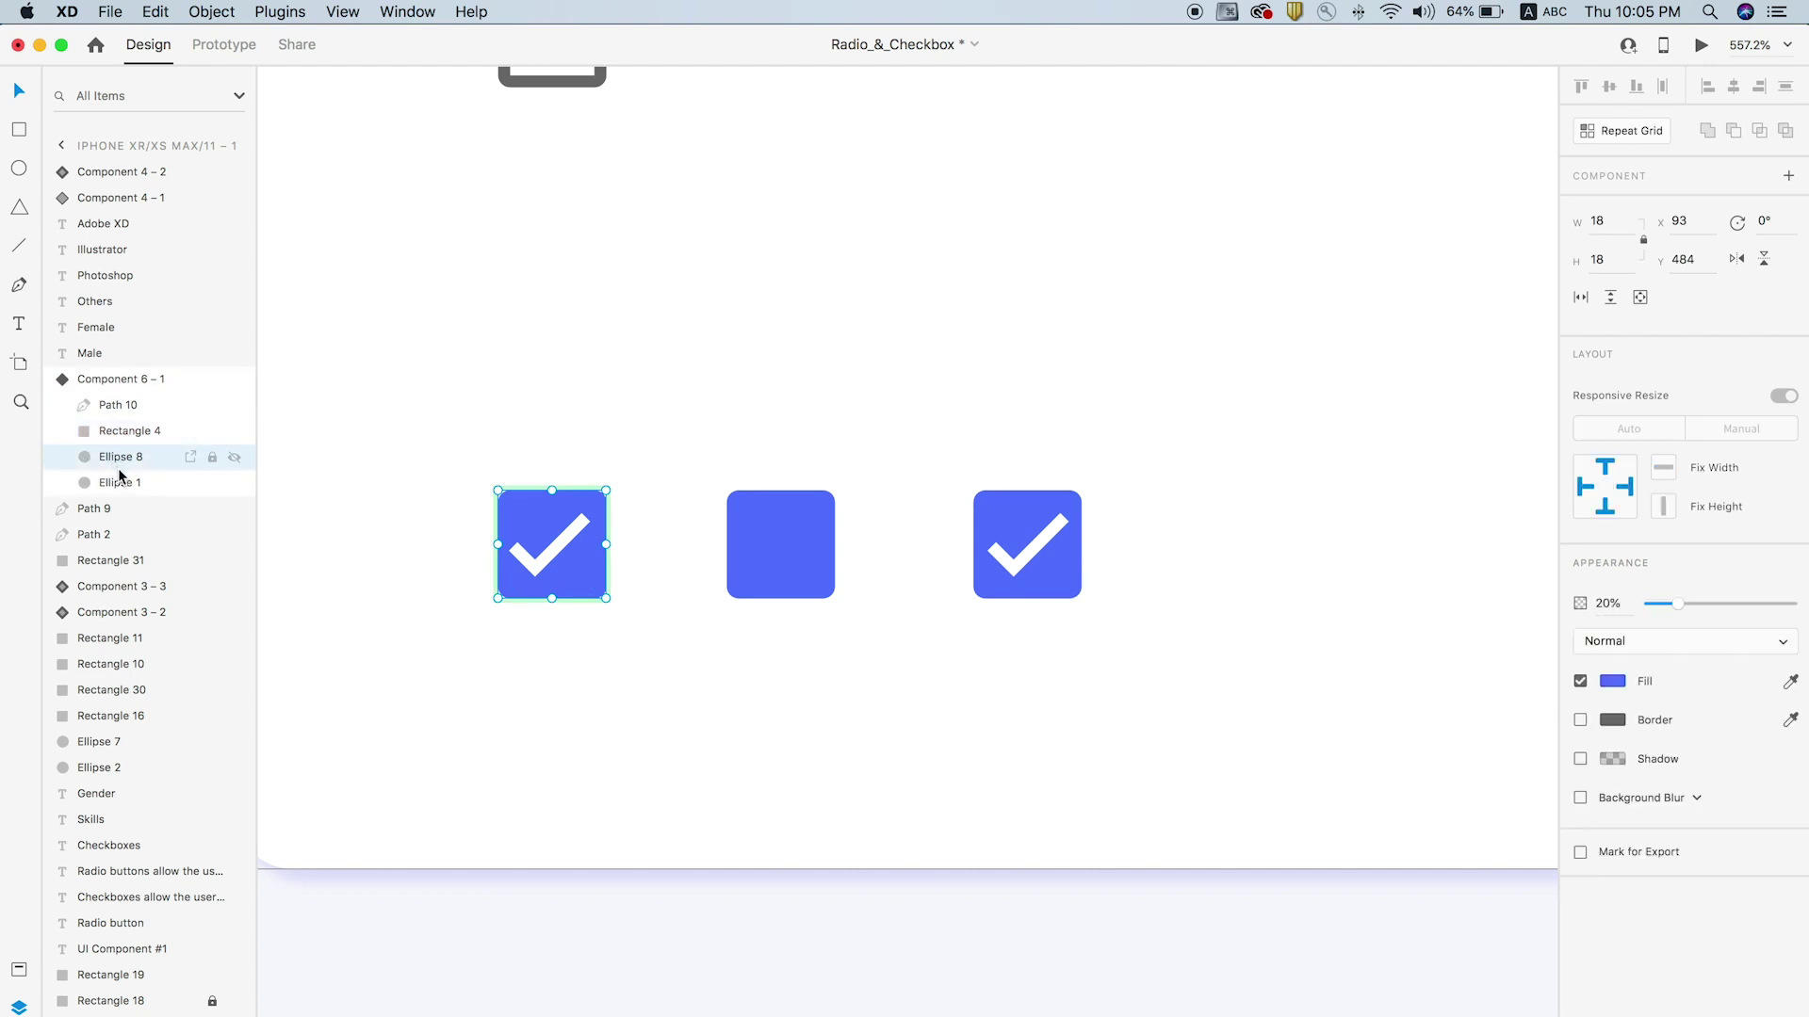
drag(606, 491, 674, 415)
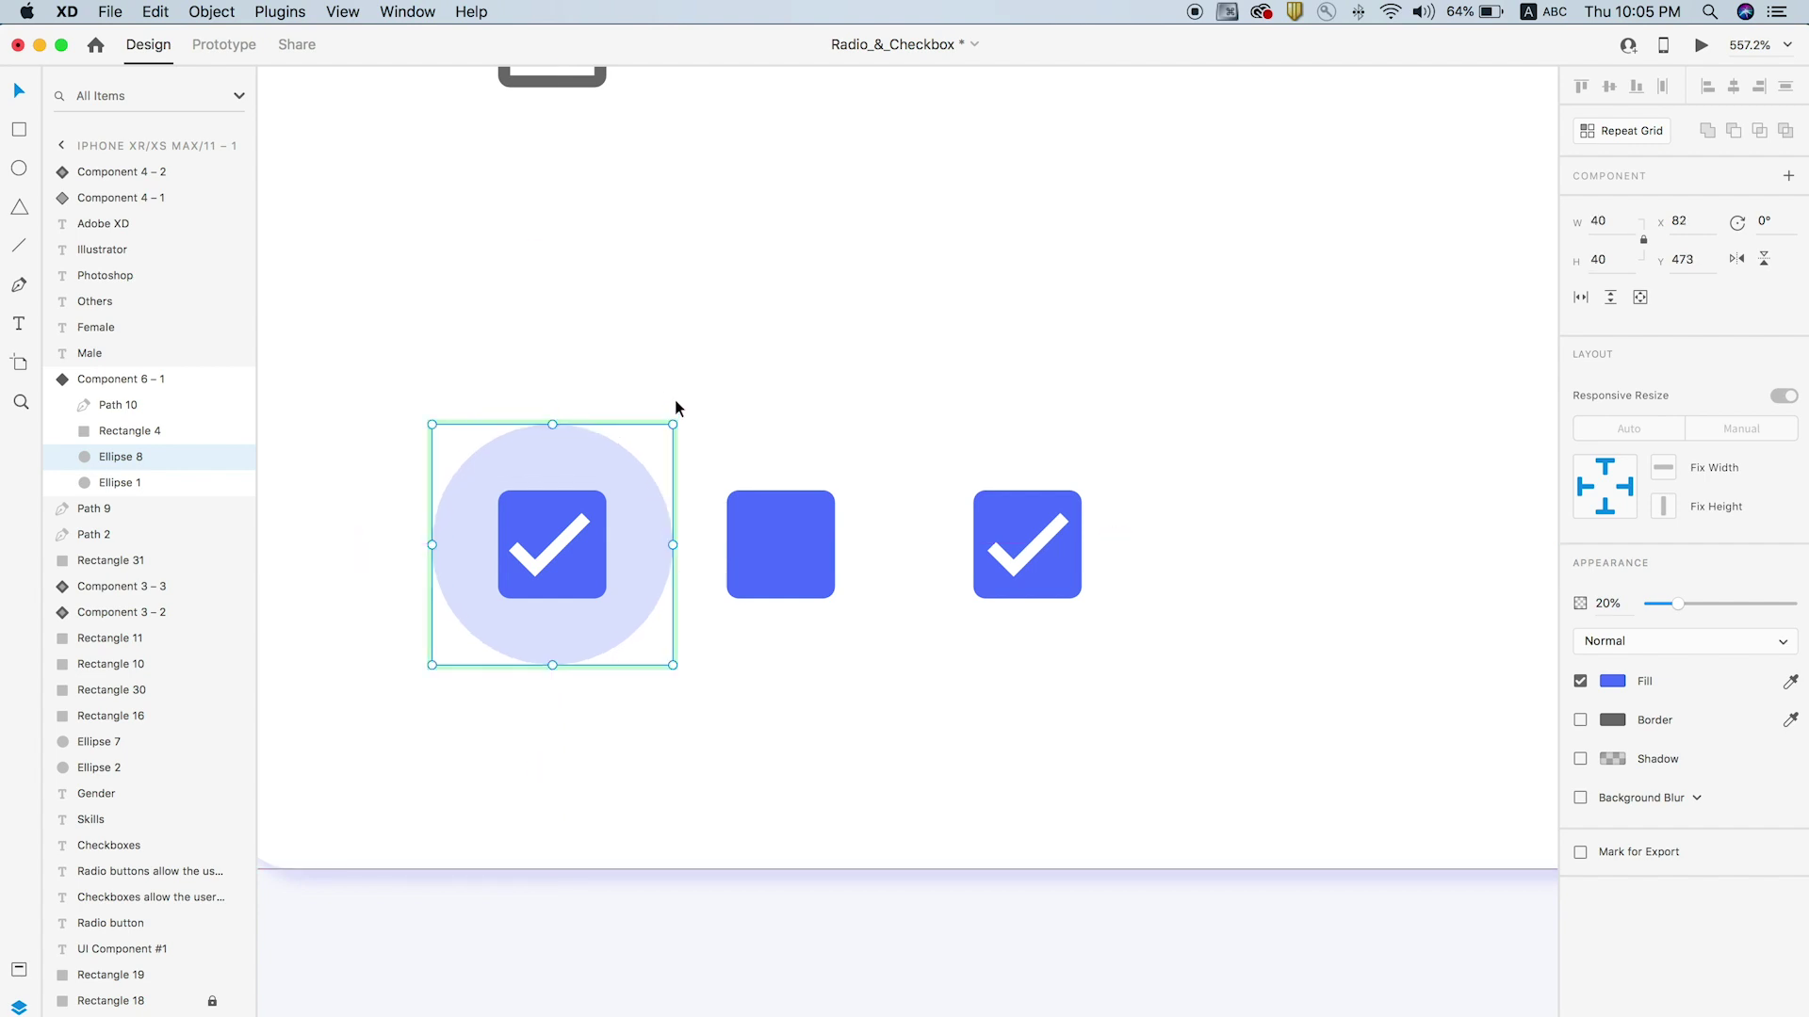
click(1647, 610)
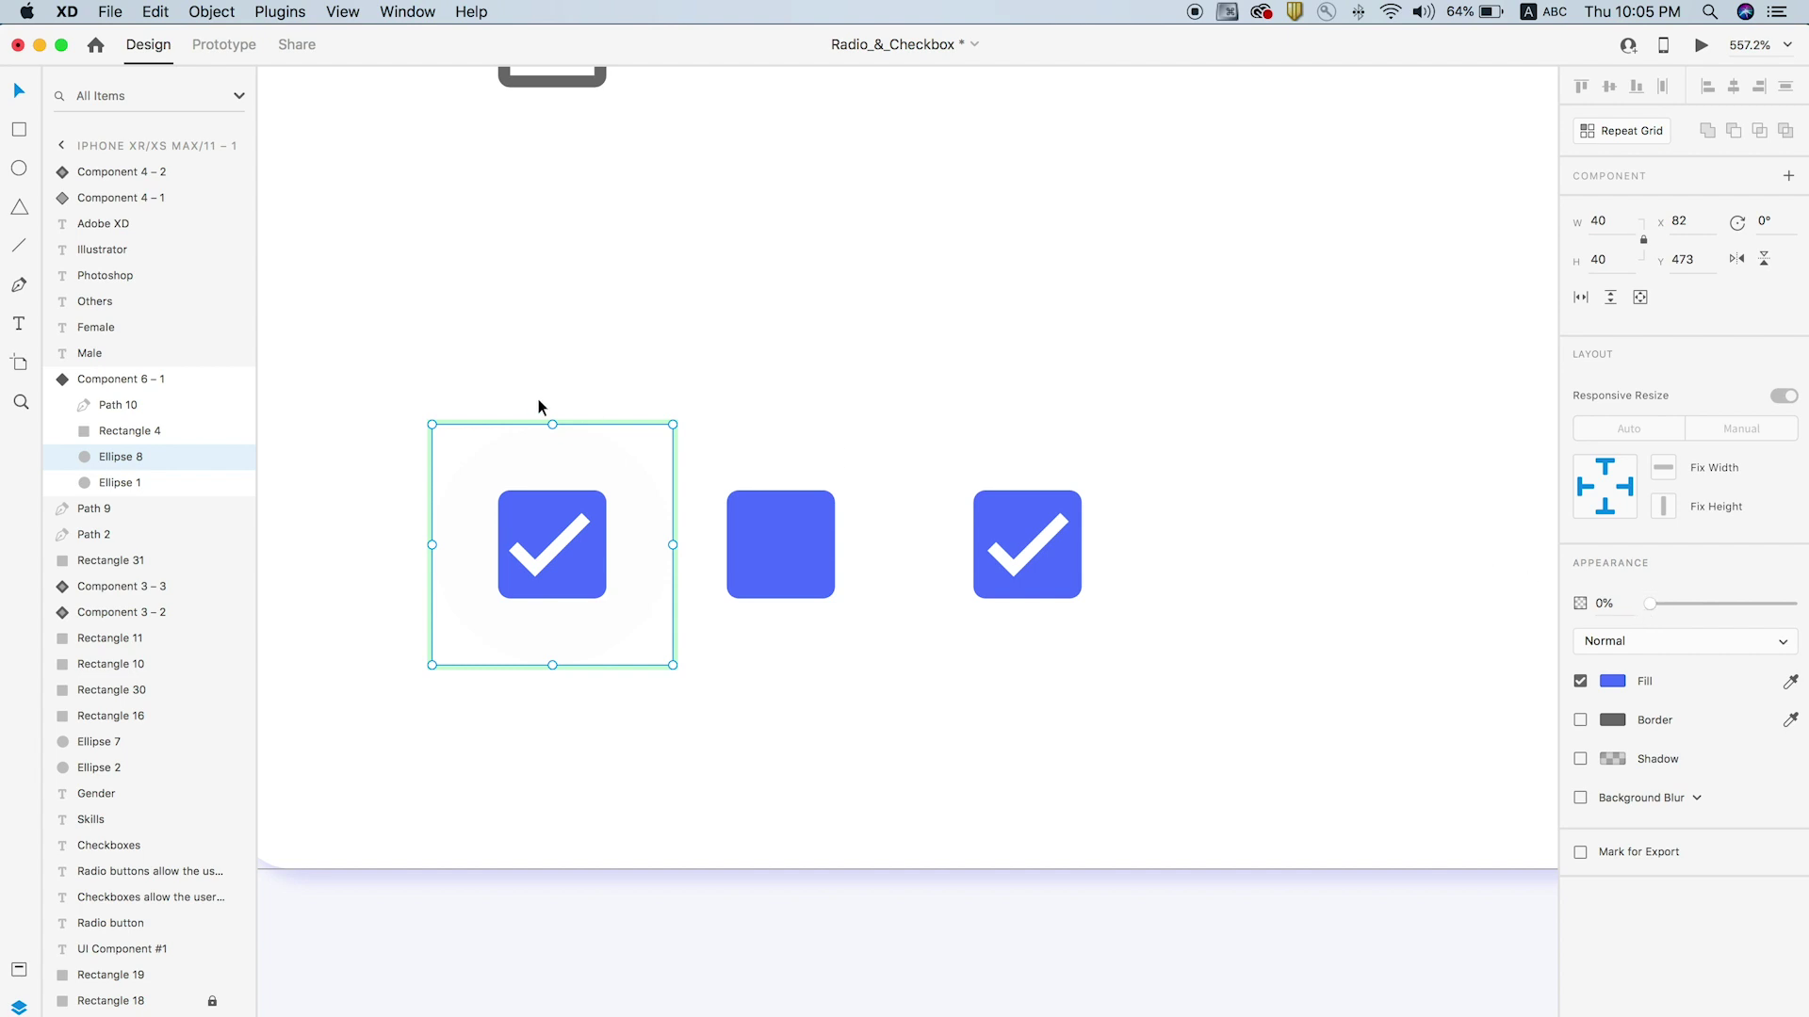
scroll(586, 331, down, 5)
key(Escape)
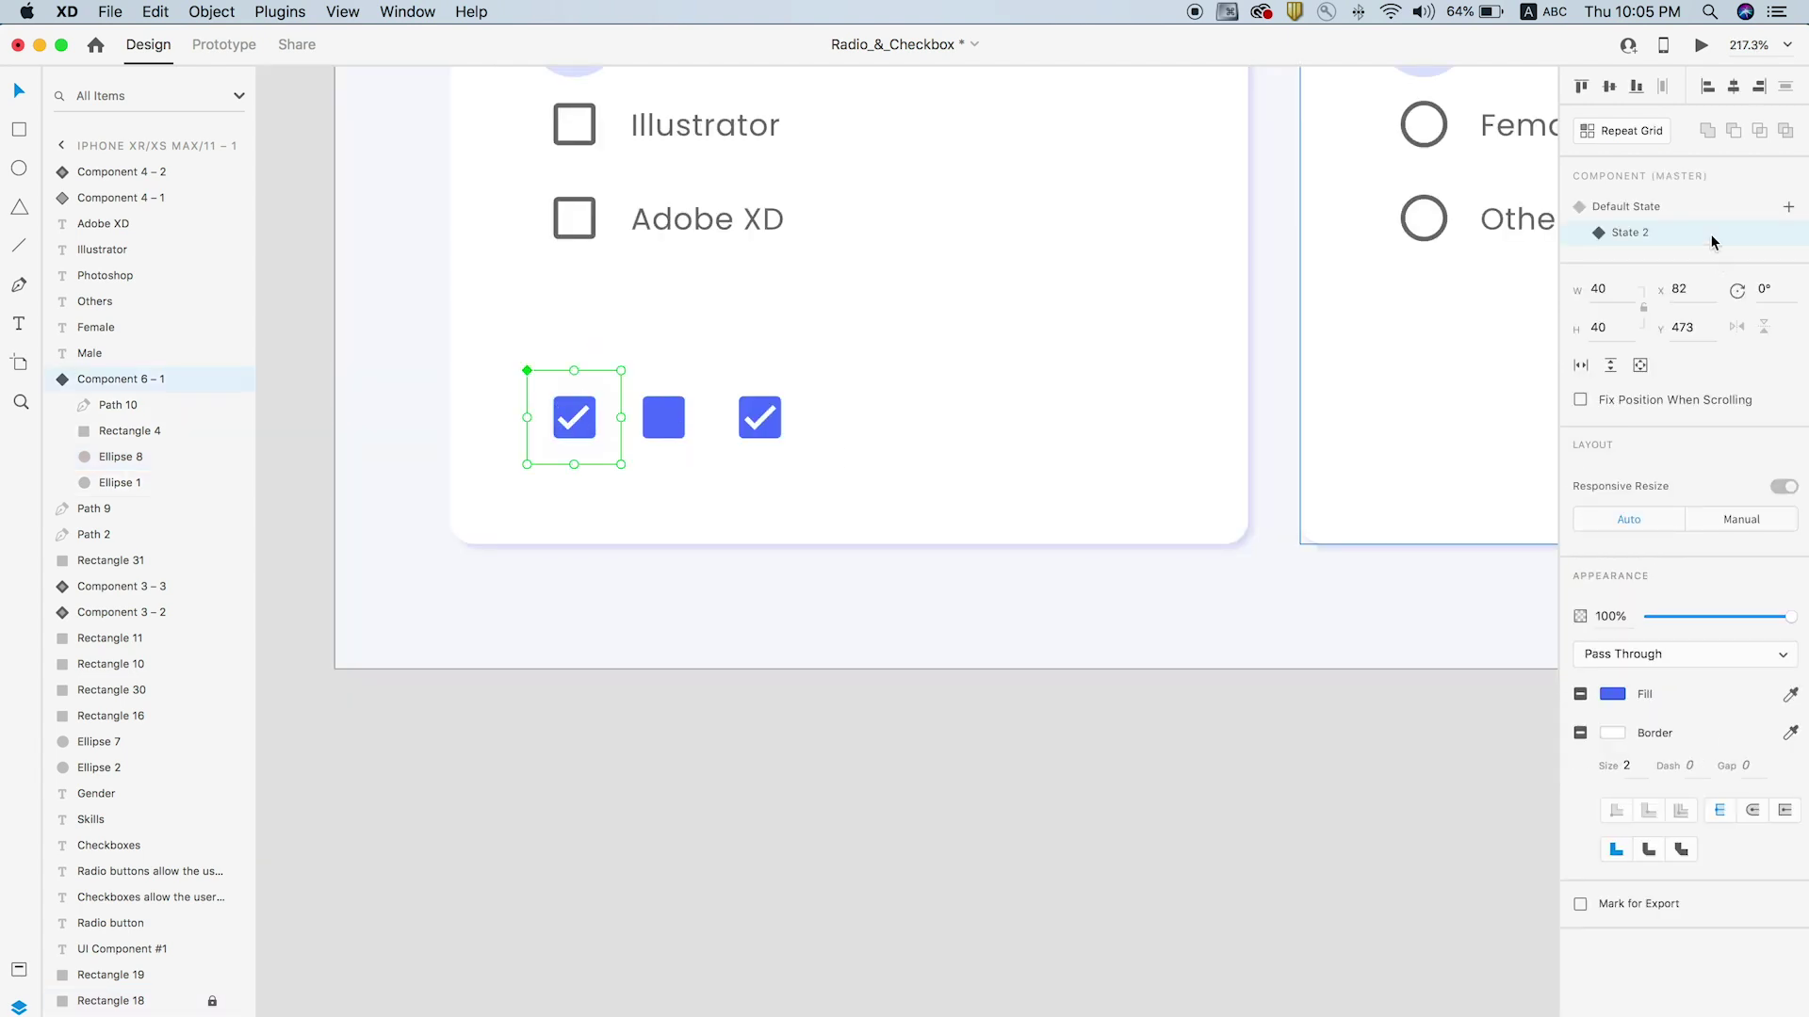
Give the checkbox's Default State a Tap interaction that auto-animates to State 2 with Ease In-Out easing
click(1623, 236)
click(1623, 236)
click(1623, 209)
click(213, 47)
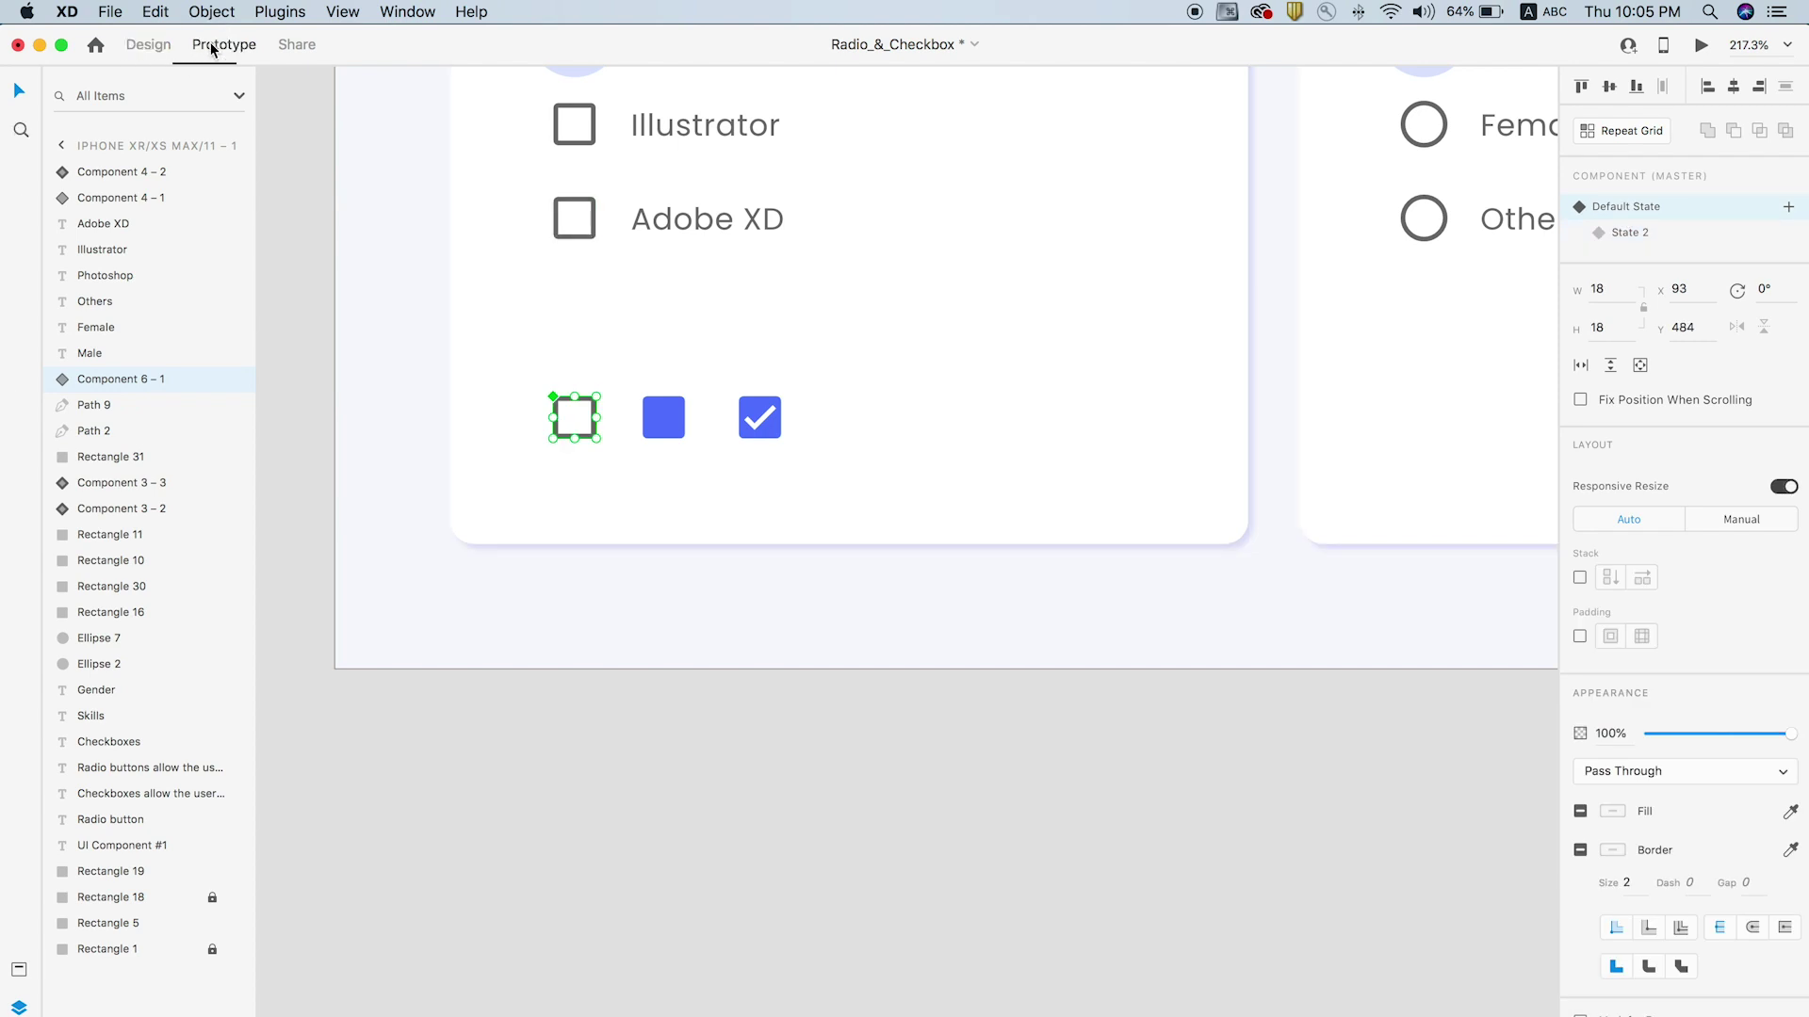
click(597, 419)
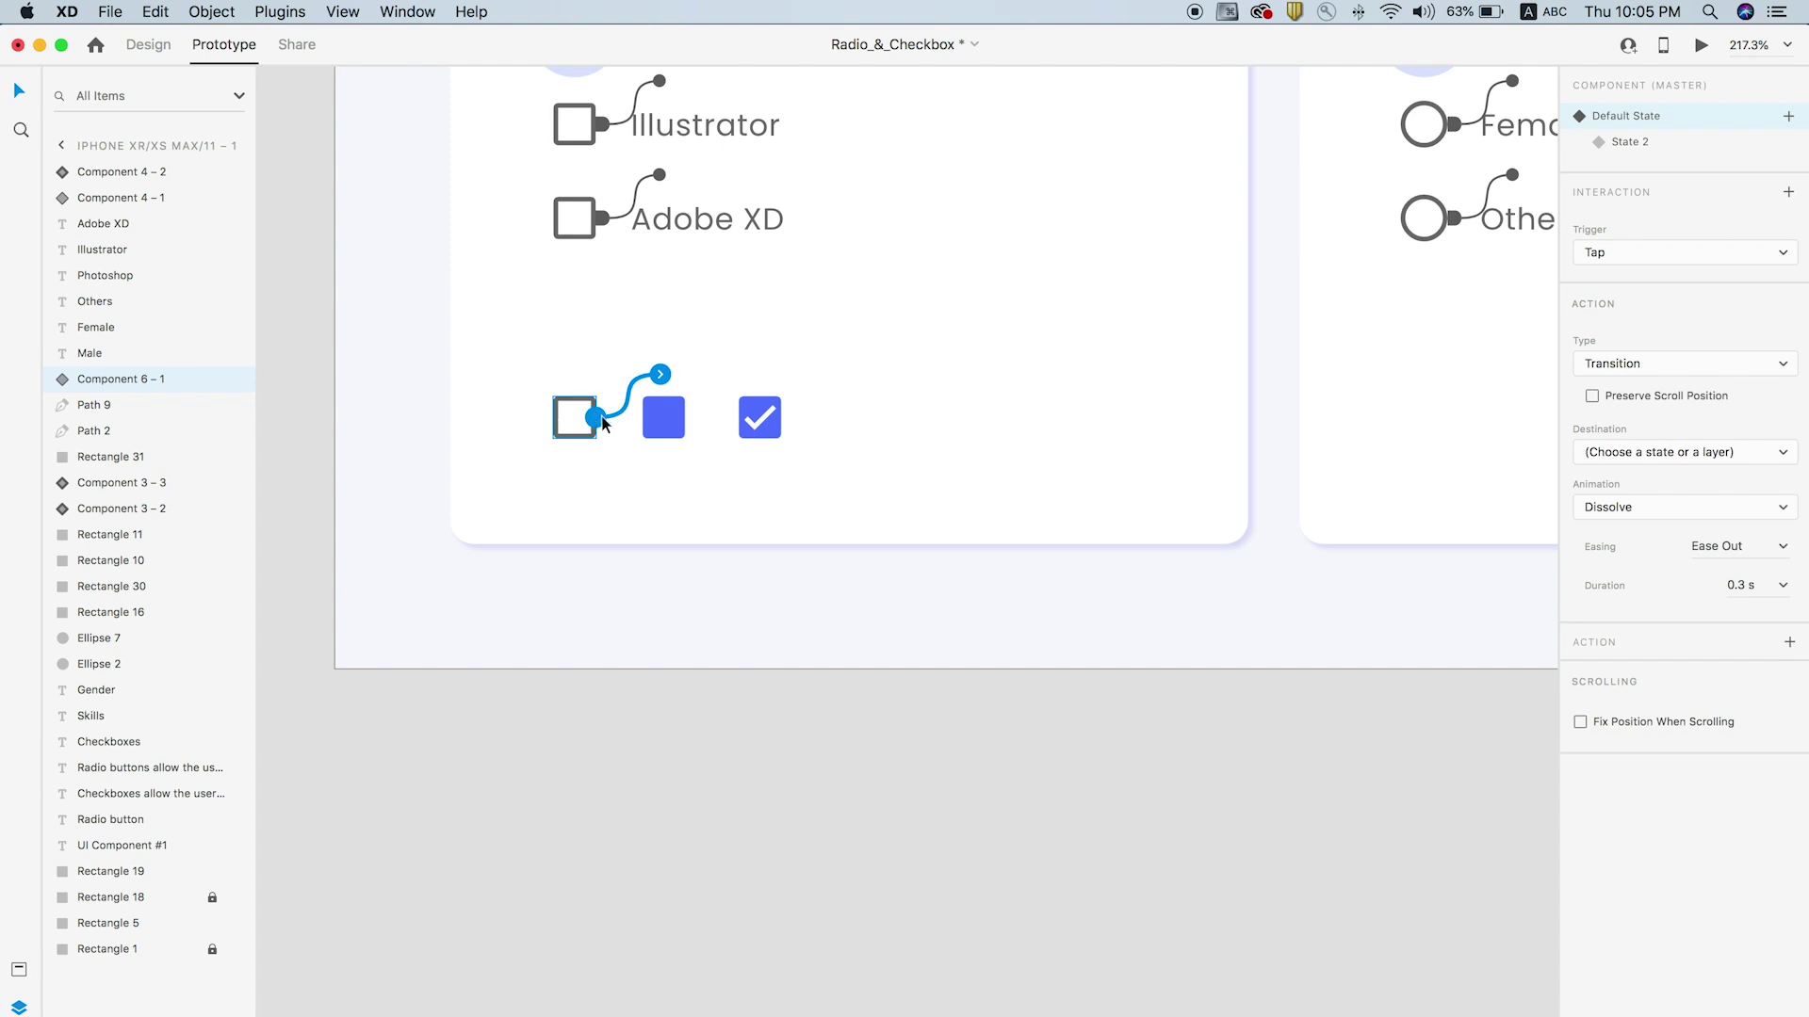
click(1678, 255)
click(1644, 272)
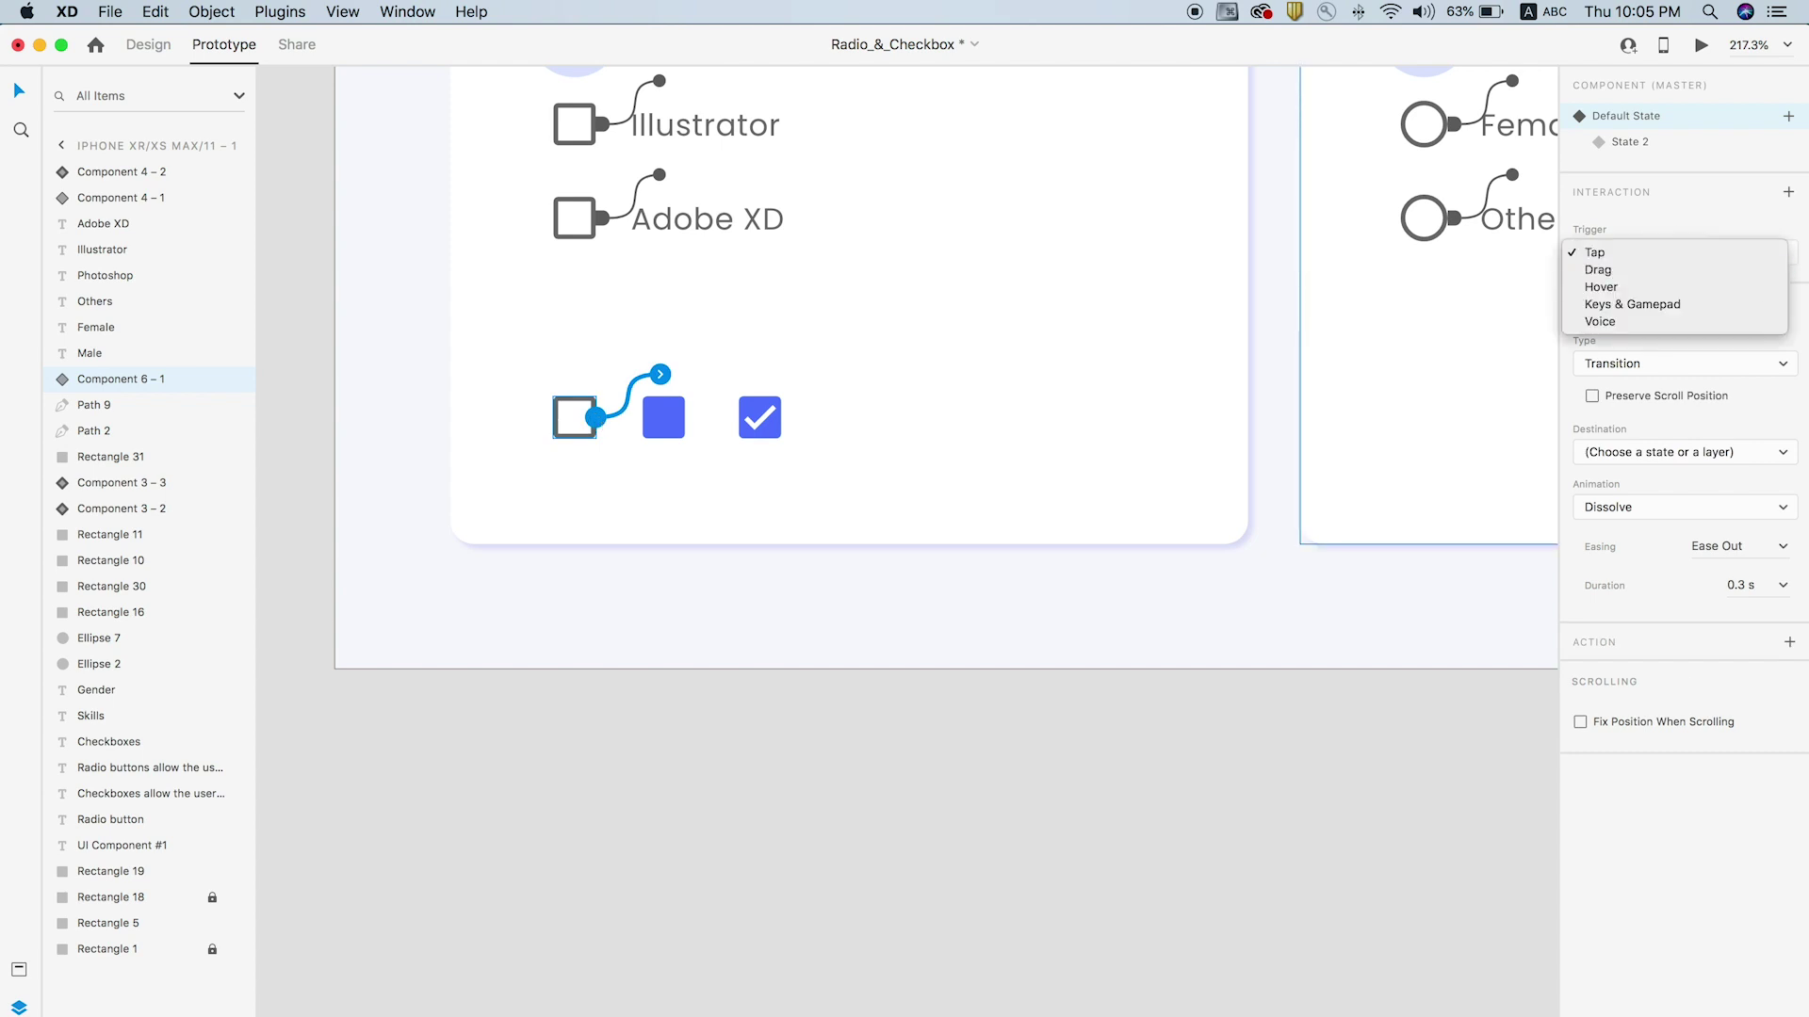
click(1664, 367)
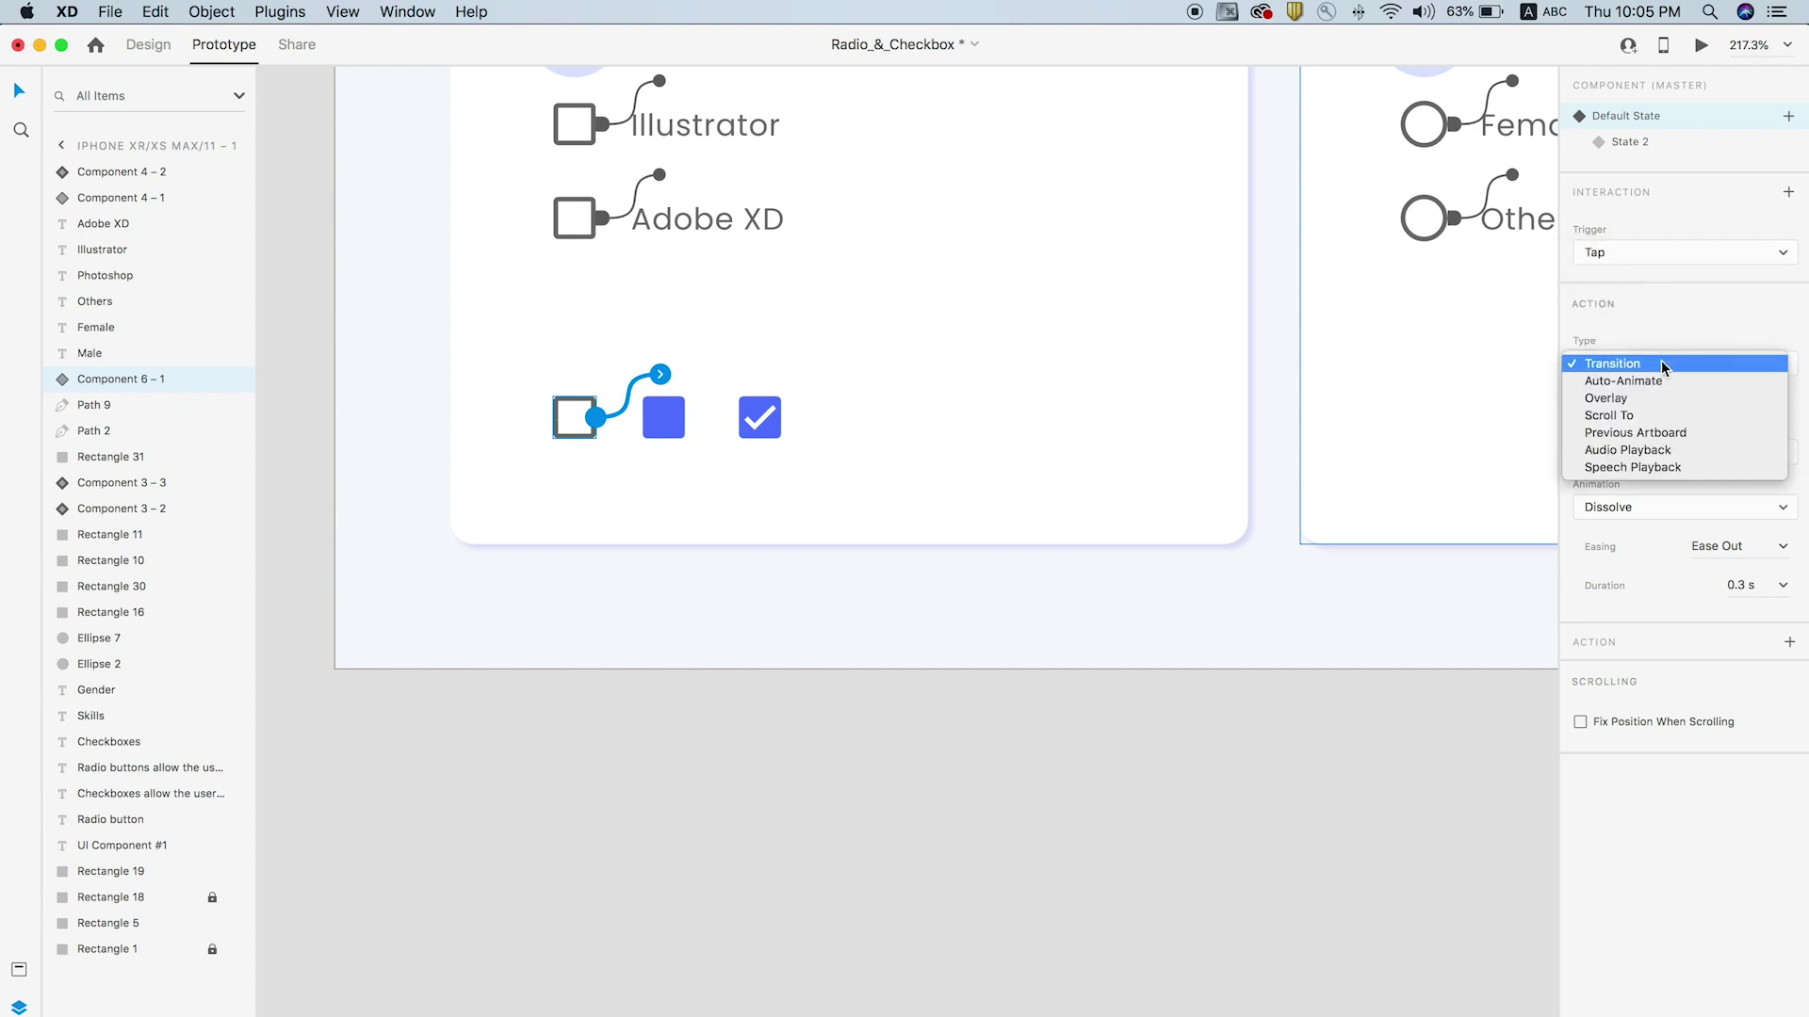
click(1654, 381)
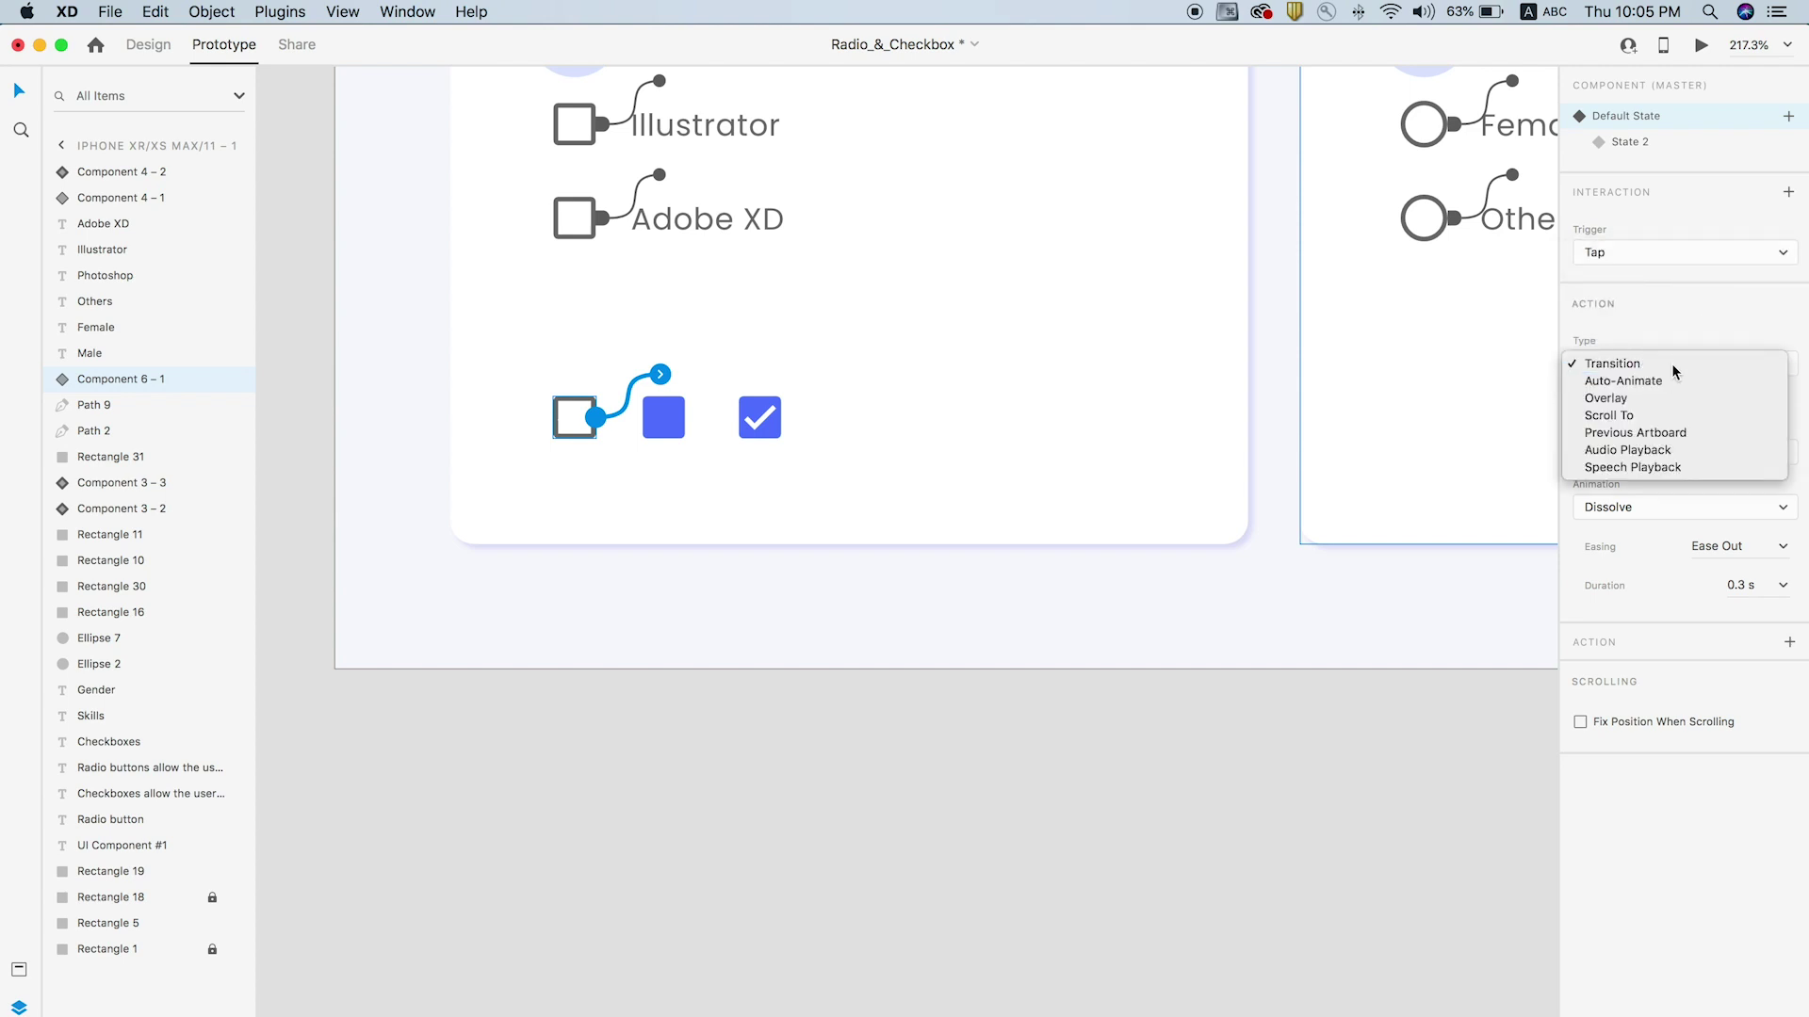
click(1687, 418)
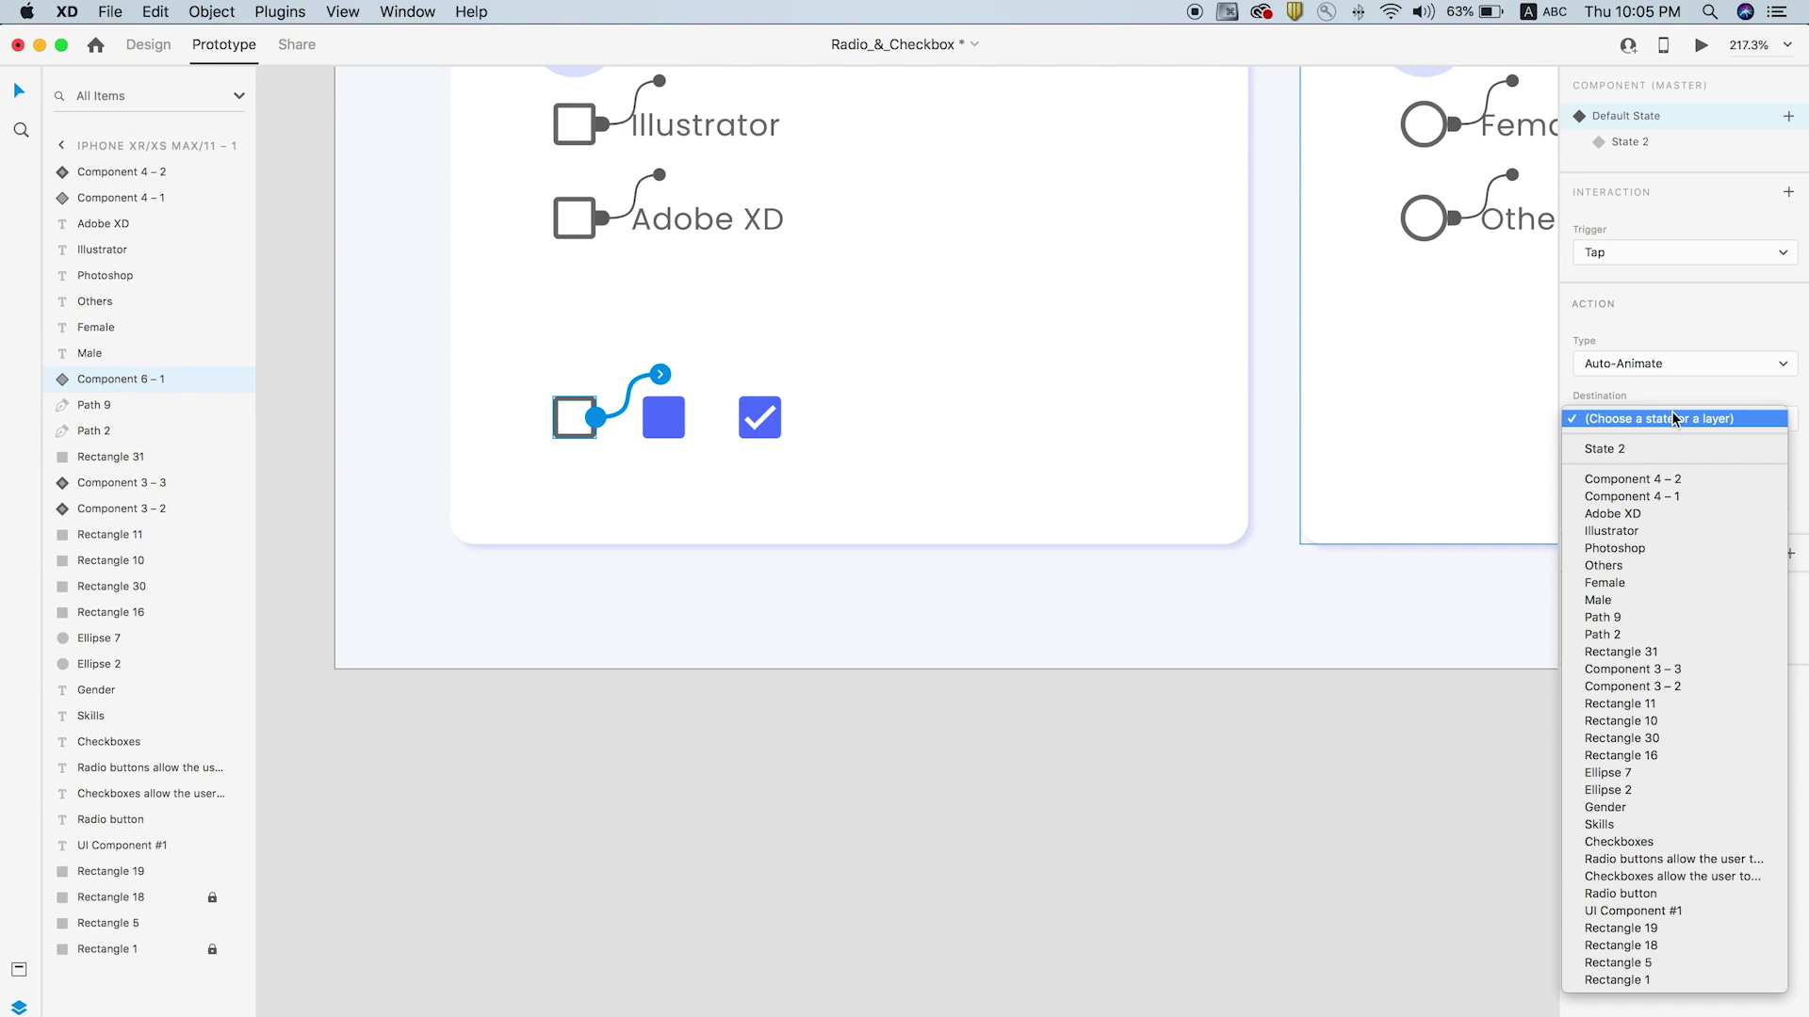
click(1631, 449)
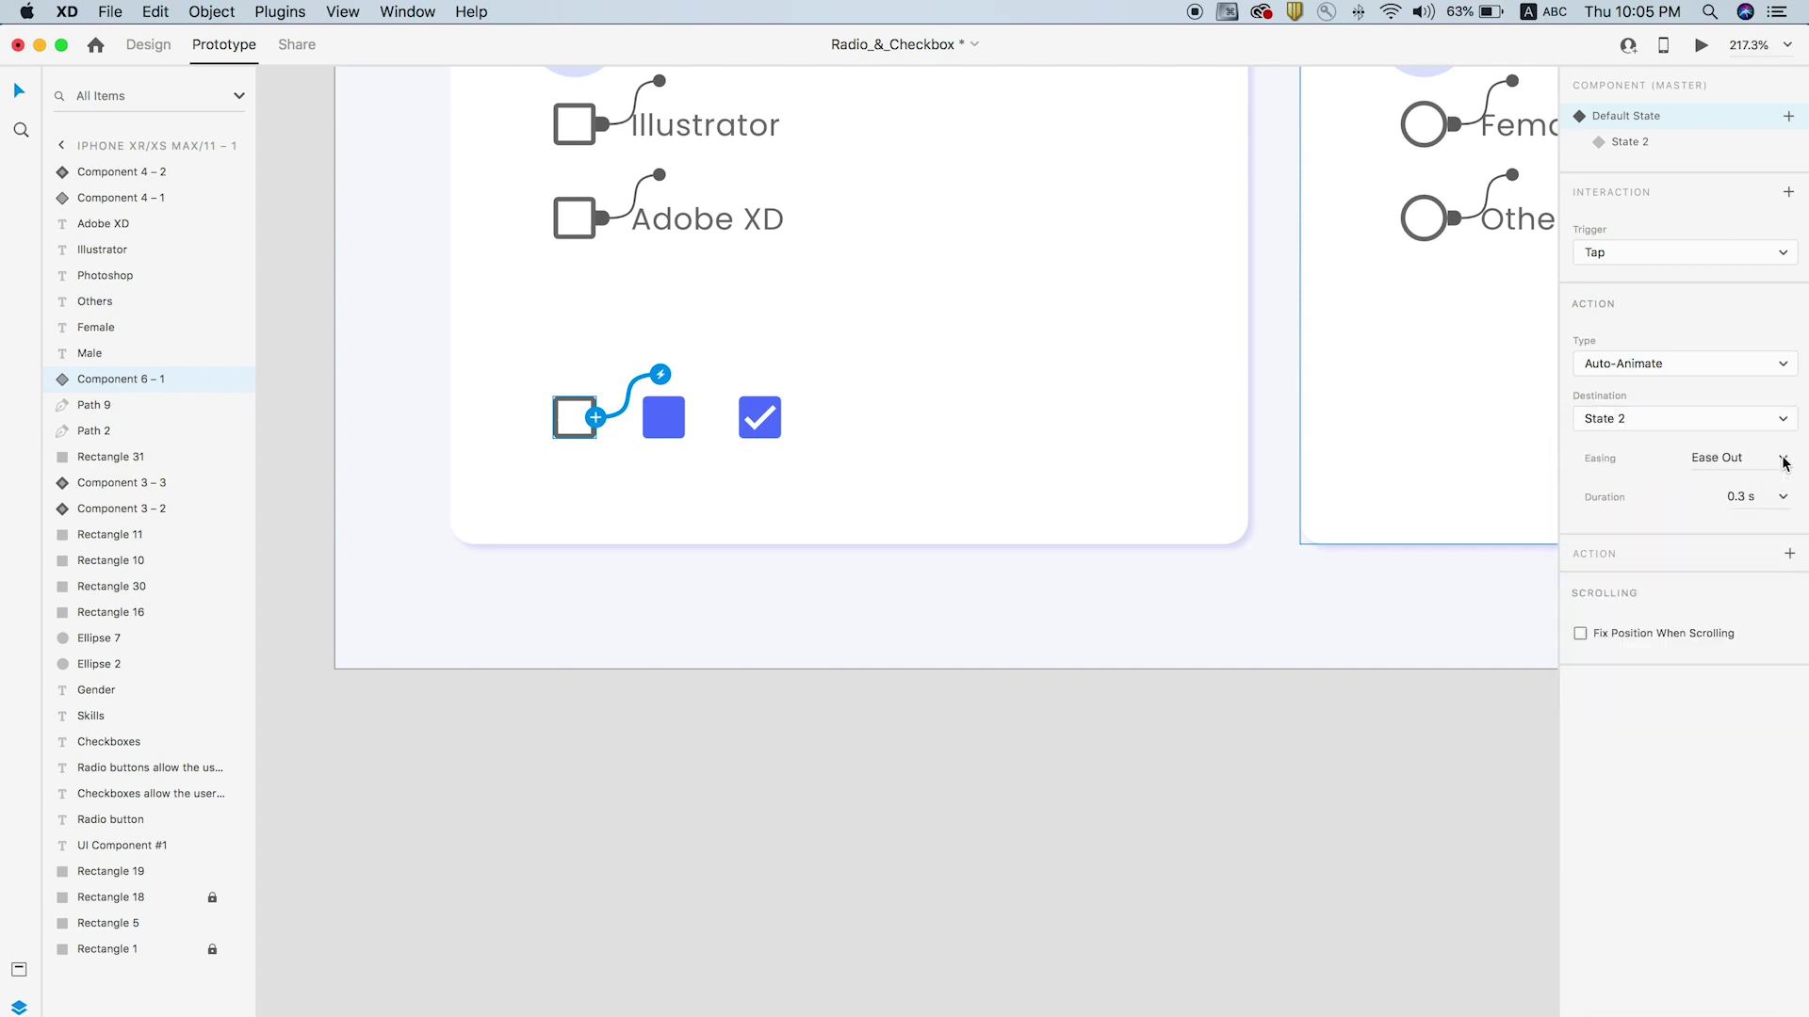
click(1782, 458)
Give State 2 a Tap interaction that auto-animates back to the Default State
click(1627, 143)
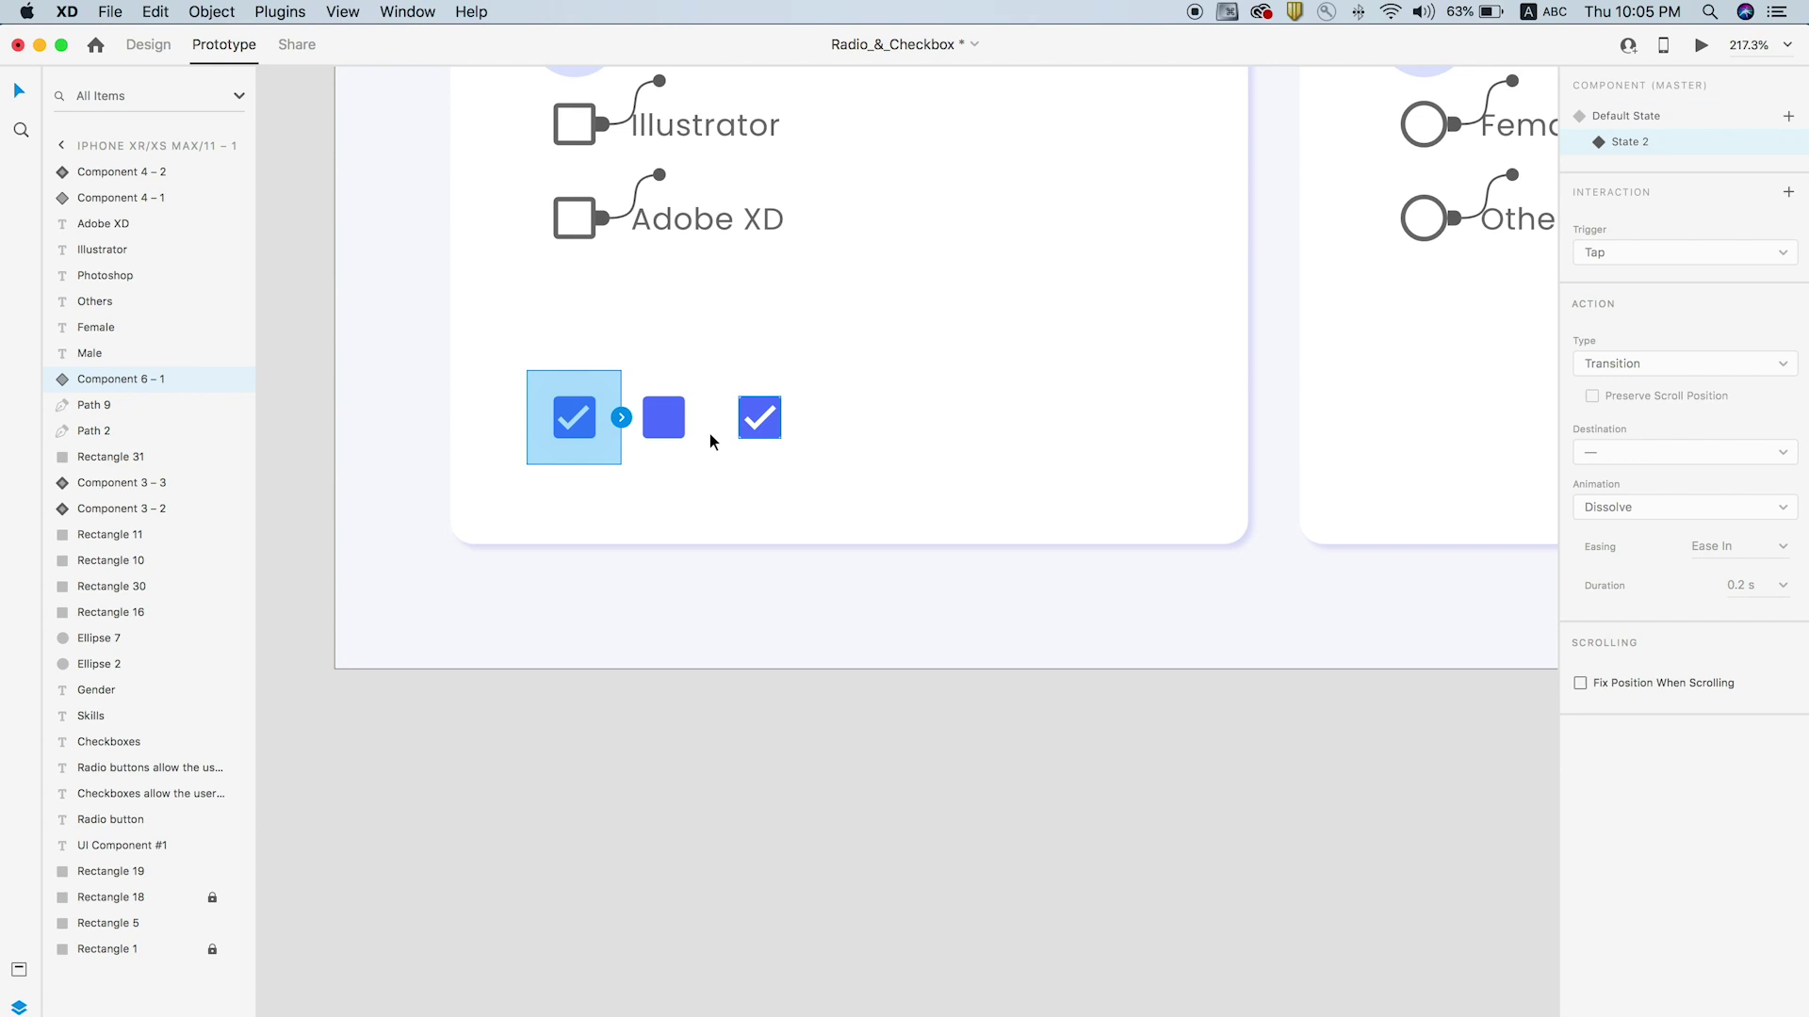
click(622, 417)
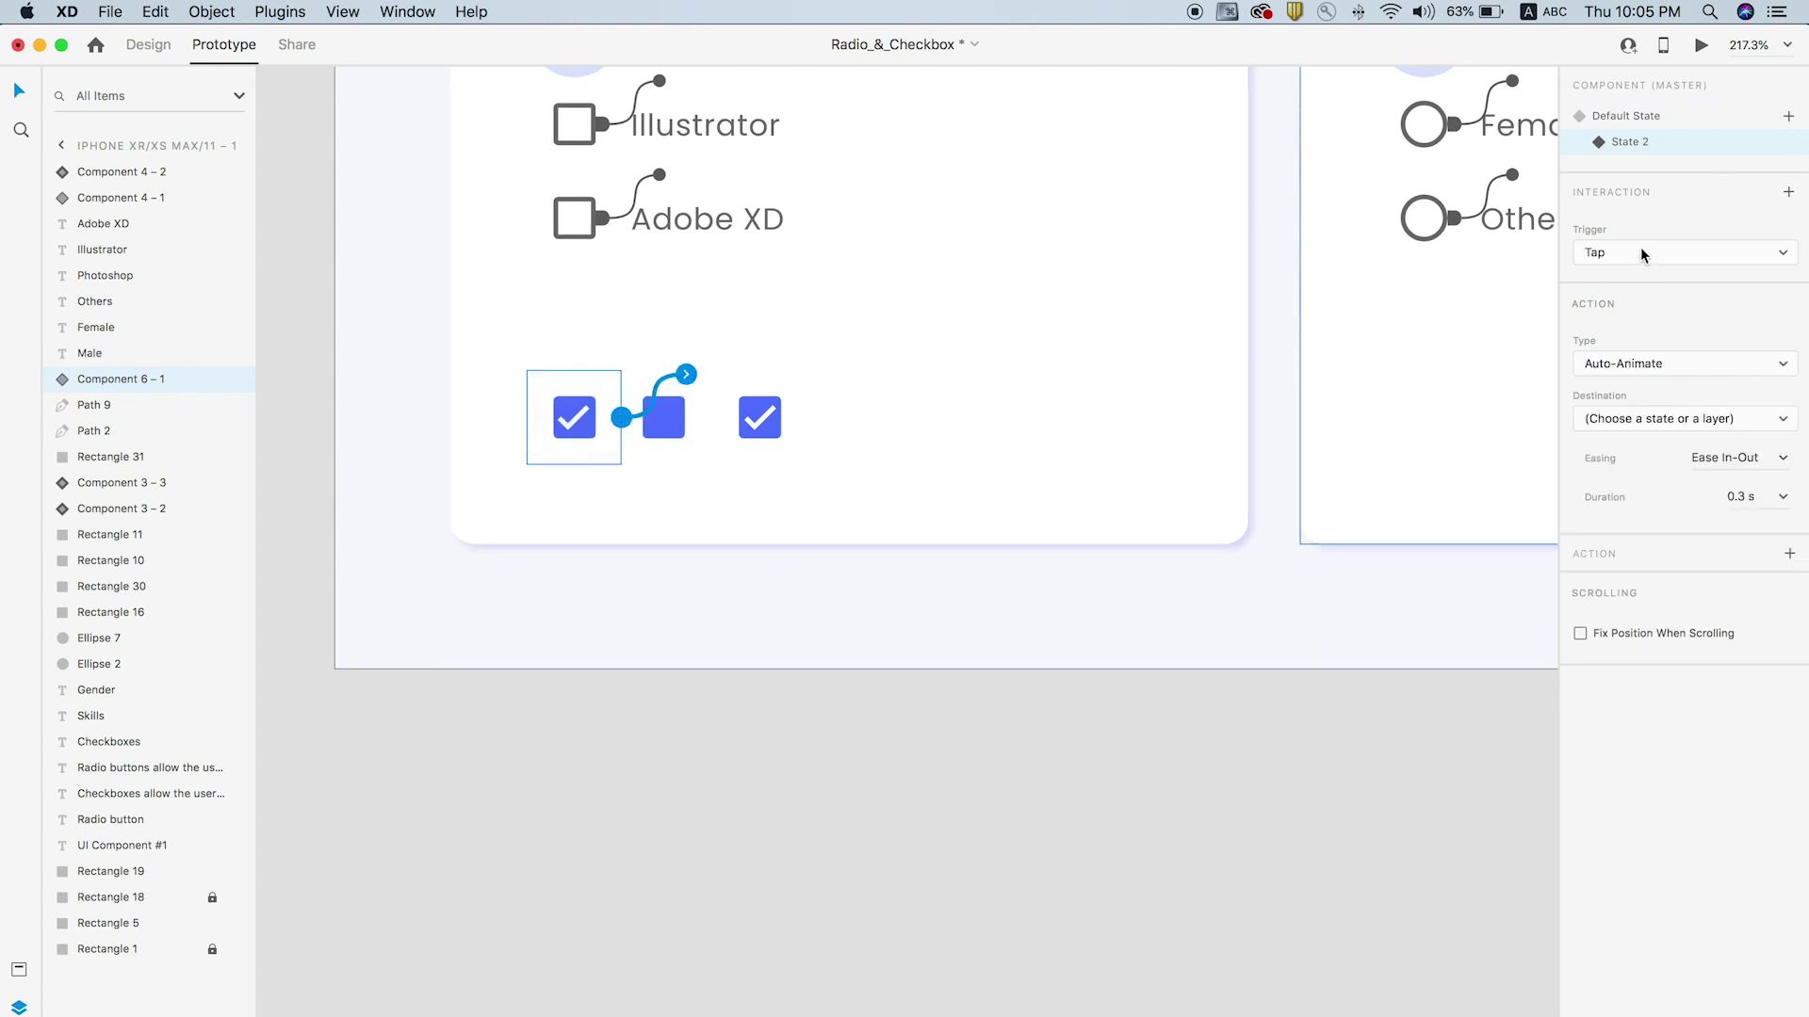
click(1647, 364)
click(1688, 462)
click(1689, 420)
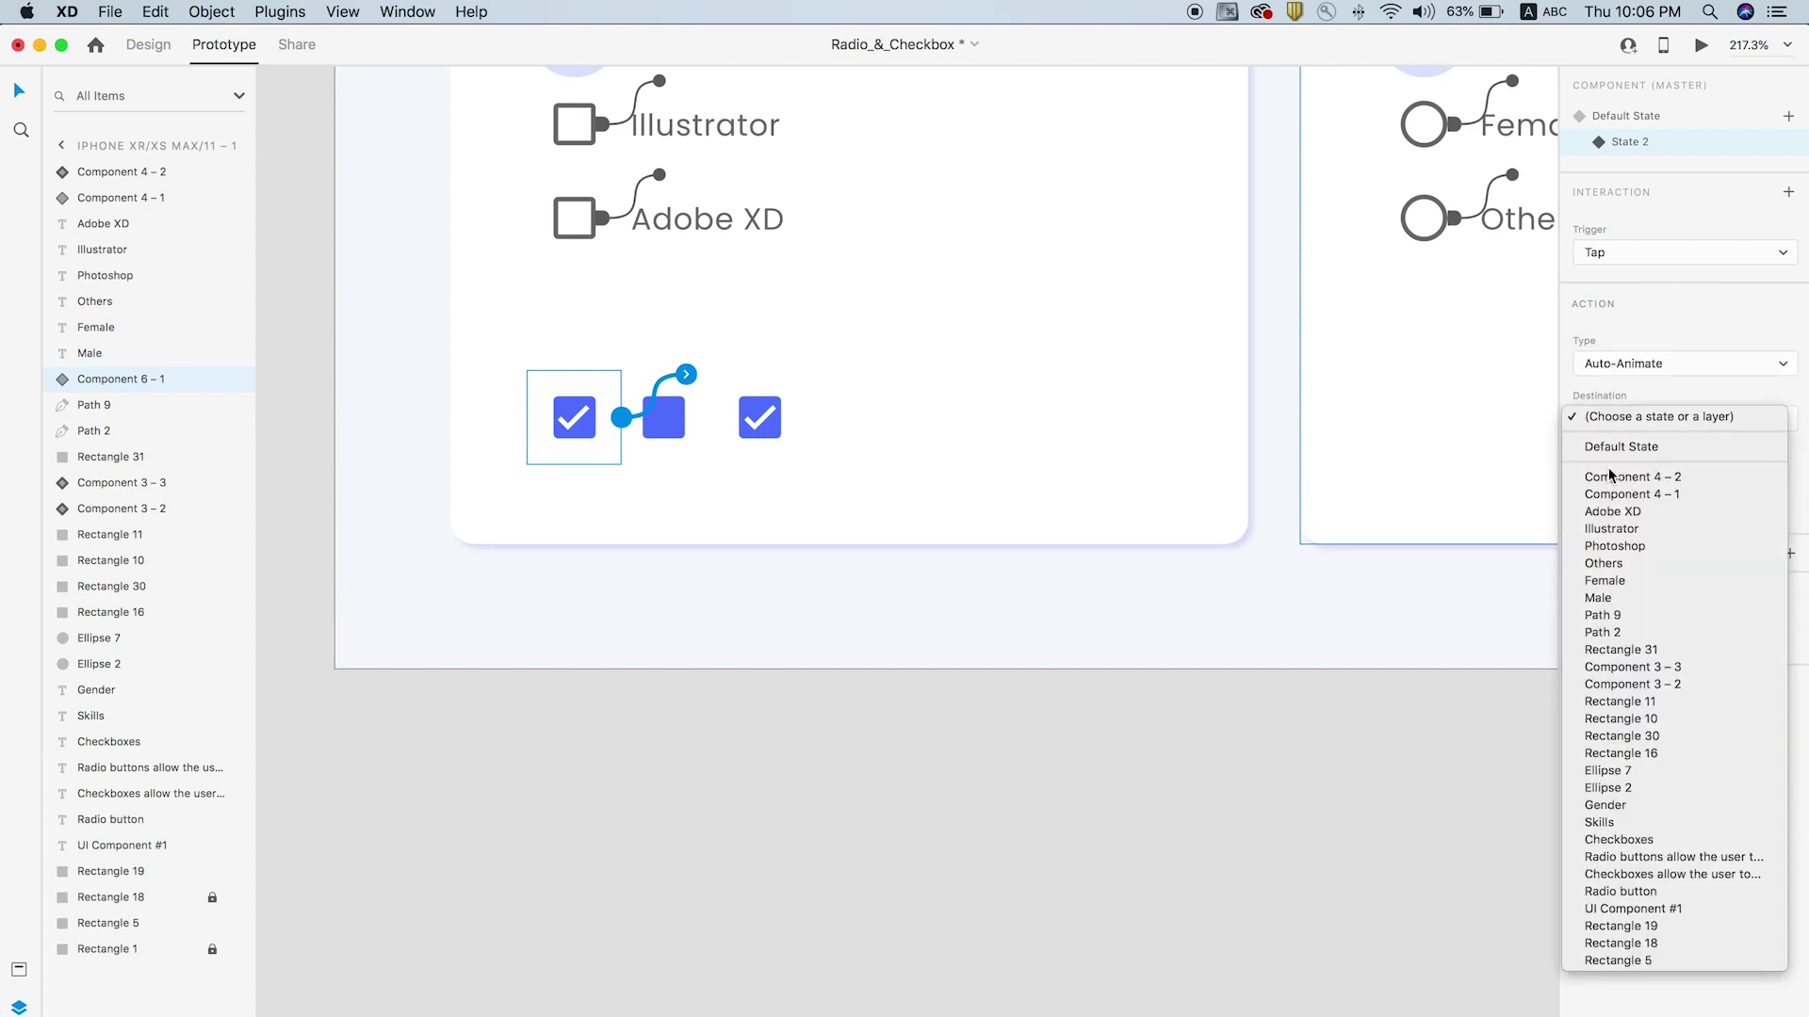
click(1620, 446)
click(1629, 117)
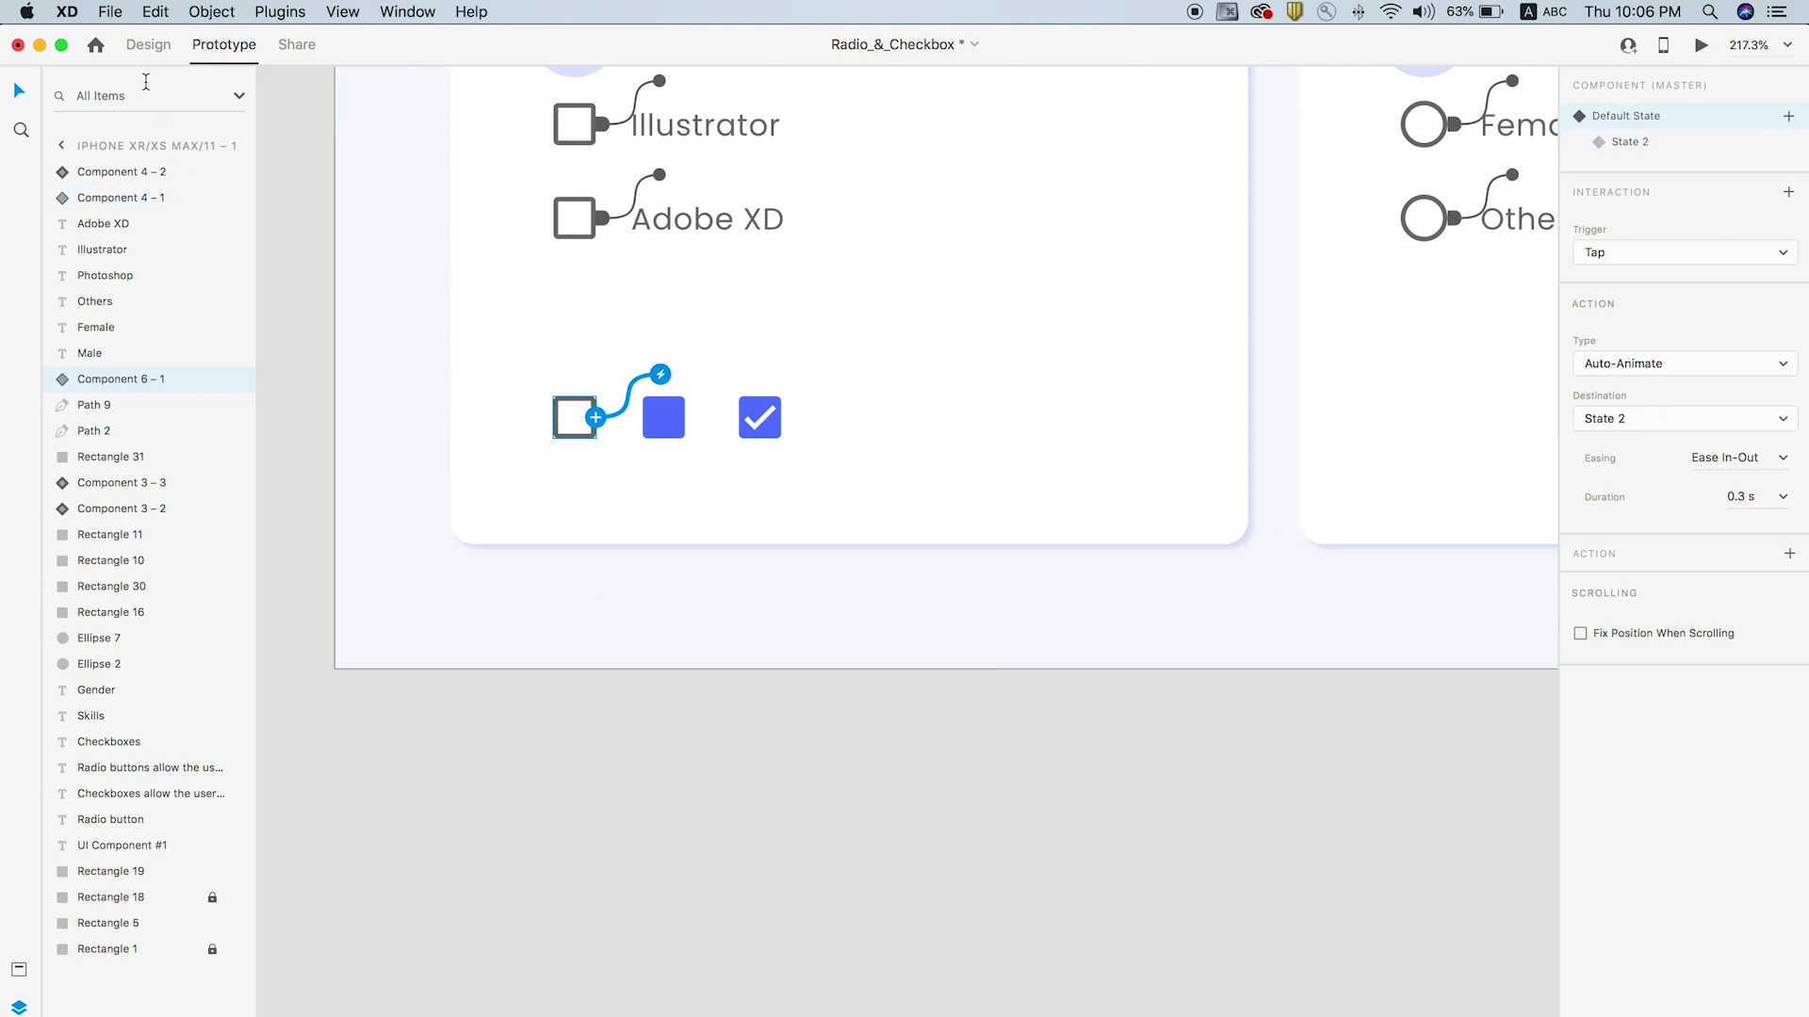
Preview the artboard and toggle the new checkbox repeatedly to check its animation between states
click(147, 46)
click(770, 779)
scroll(812, 629, up, 5)
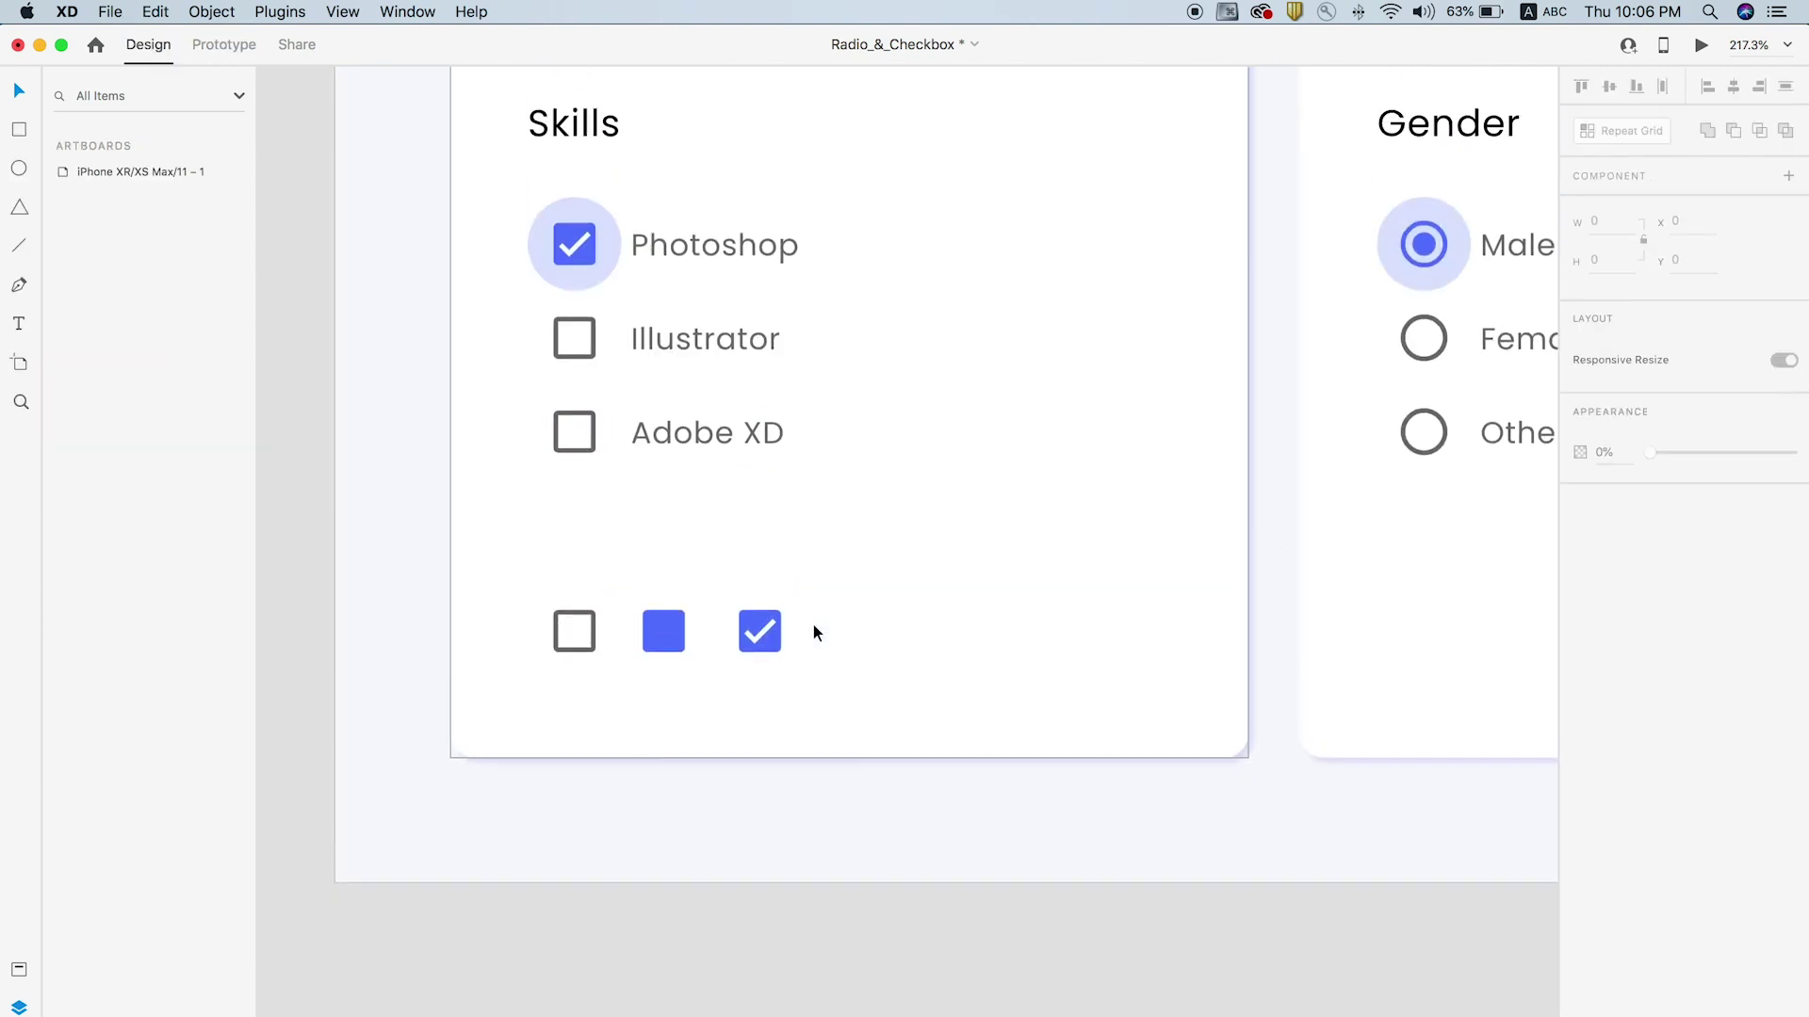
click(916, 468)
key(super+Return)
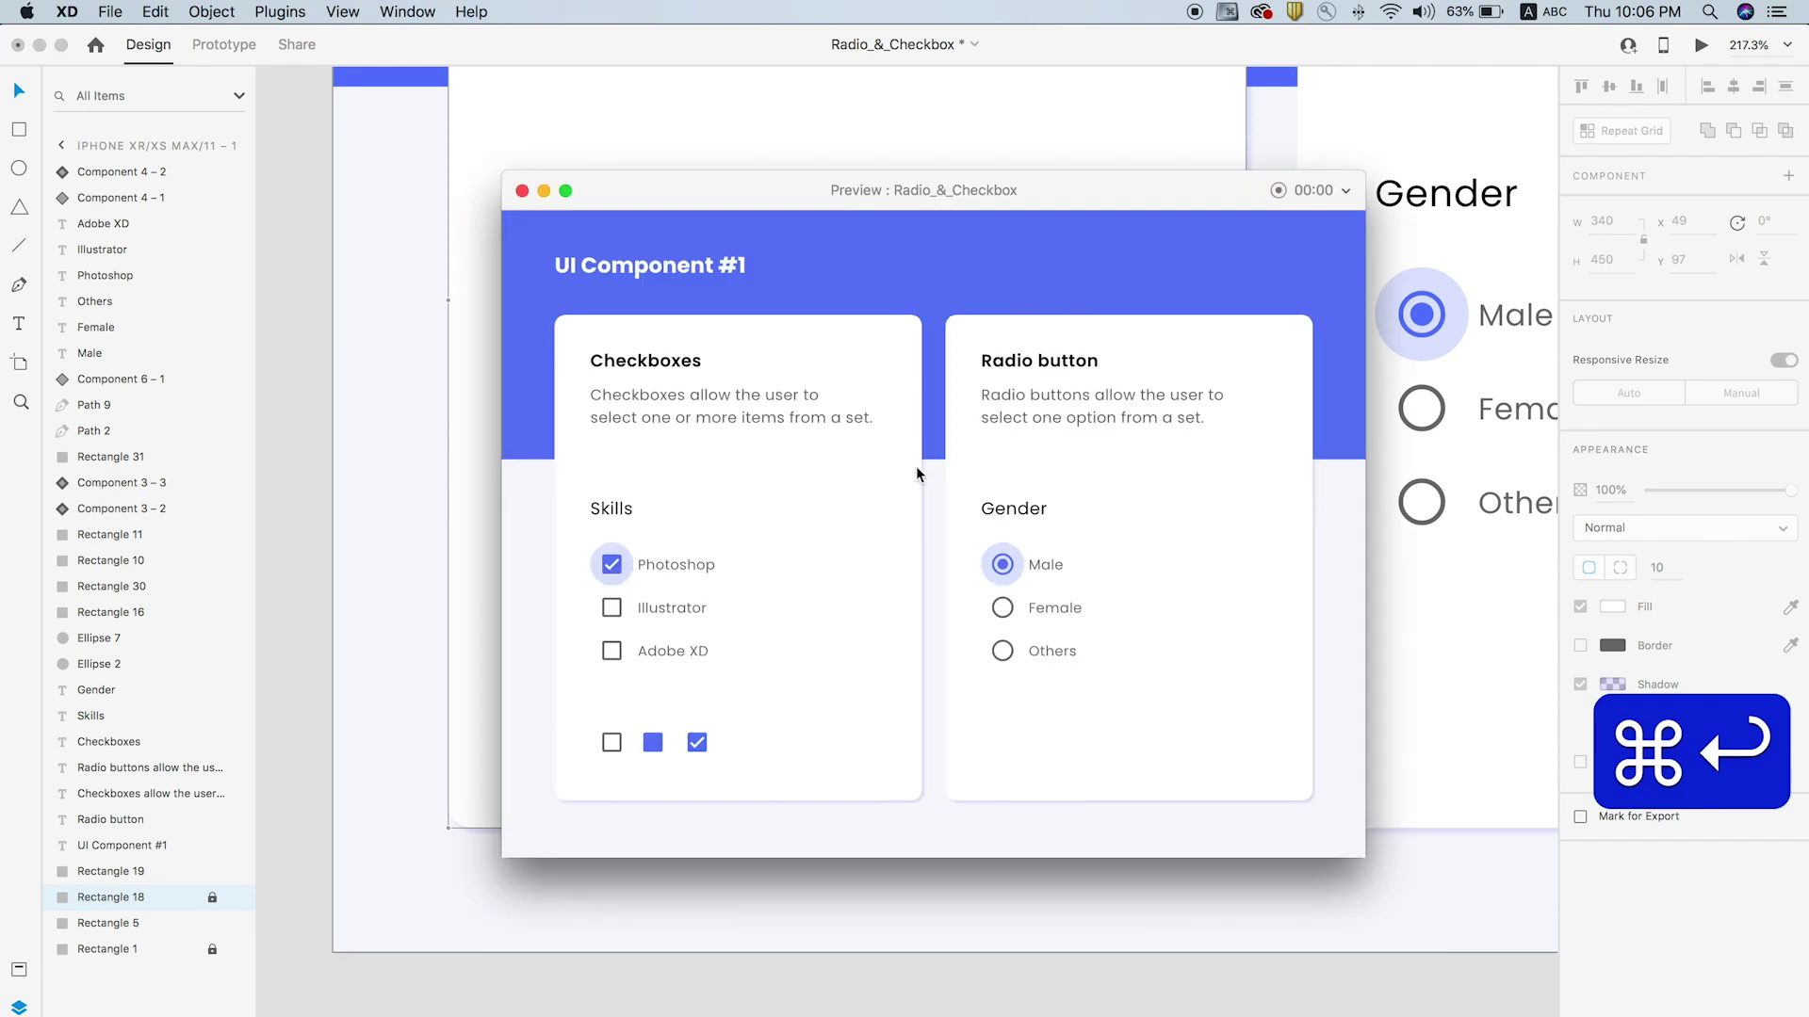
click(612, 744)
click(612, 745)
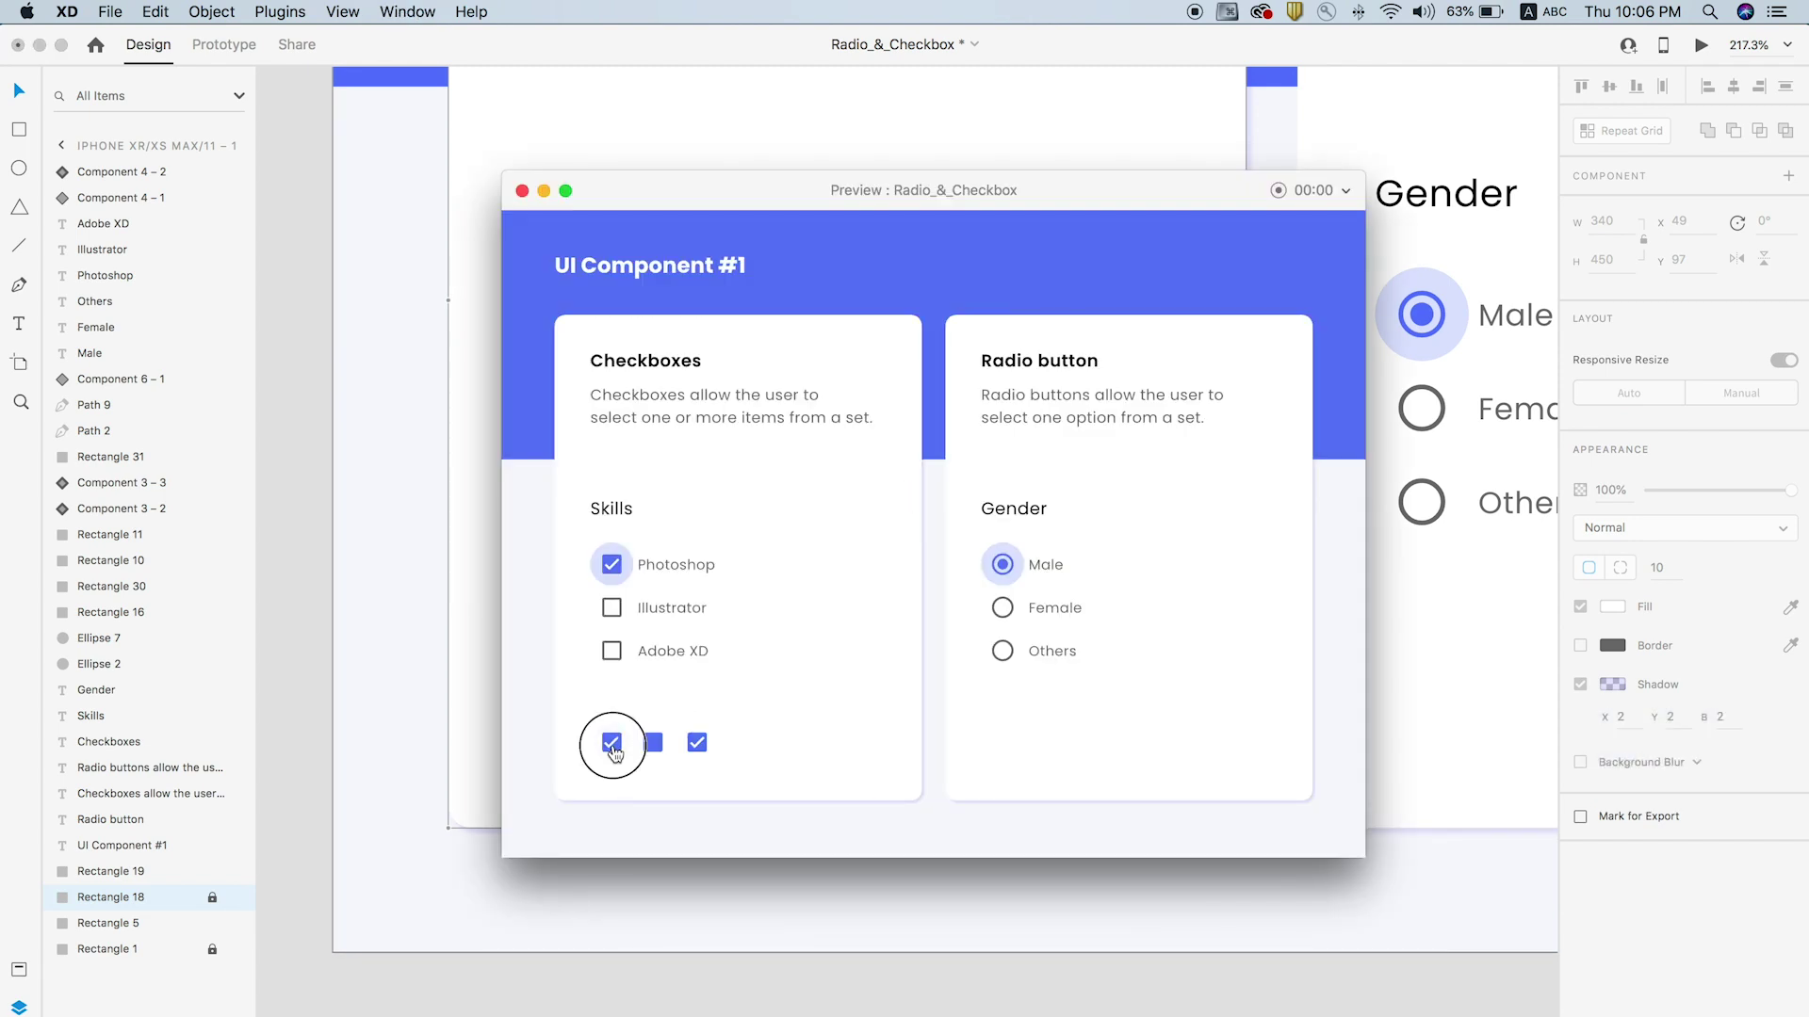
click(613, 745)
click(613, 744)
click(612, 744)
click(612, 743)
click(615, 751)
click(613, 747)
click(611, 744)
click(617, 768)
click(610, 745)
click(522, 191)
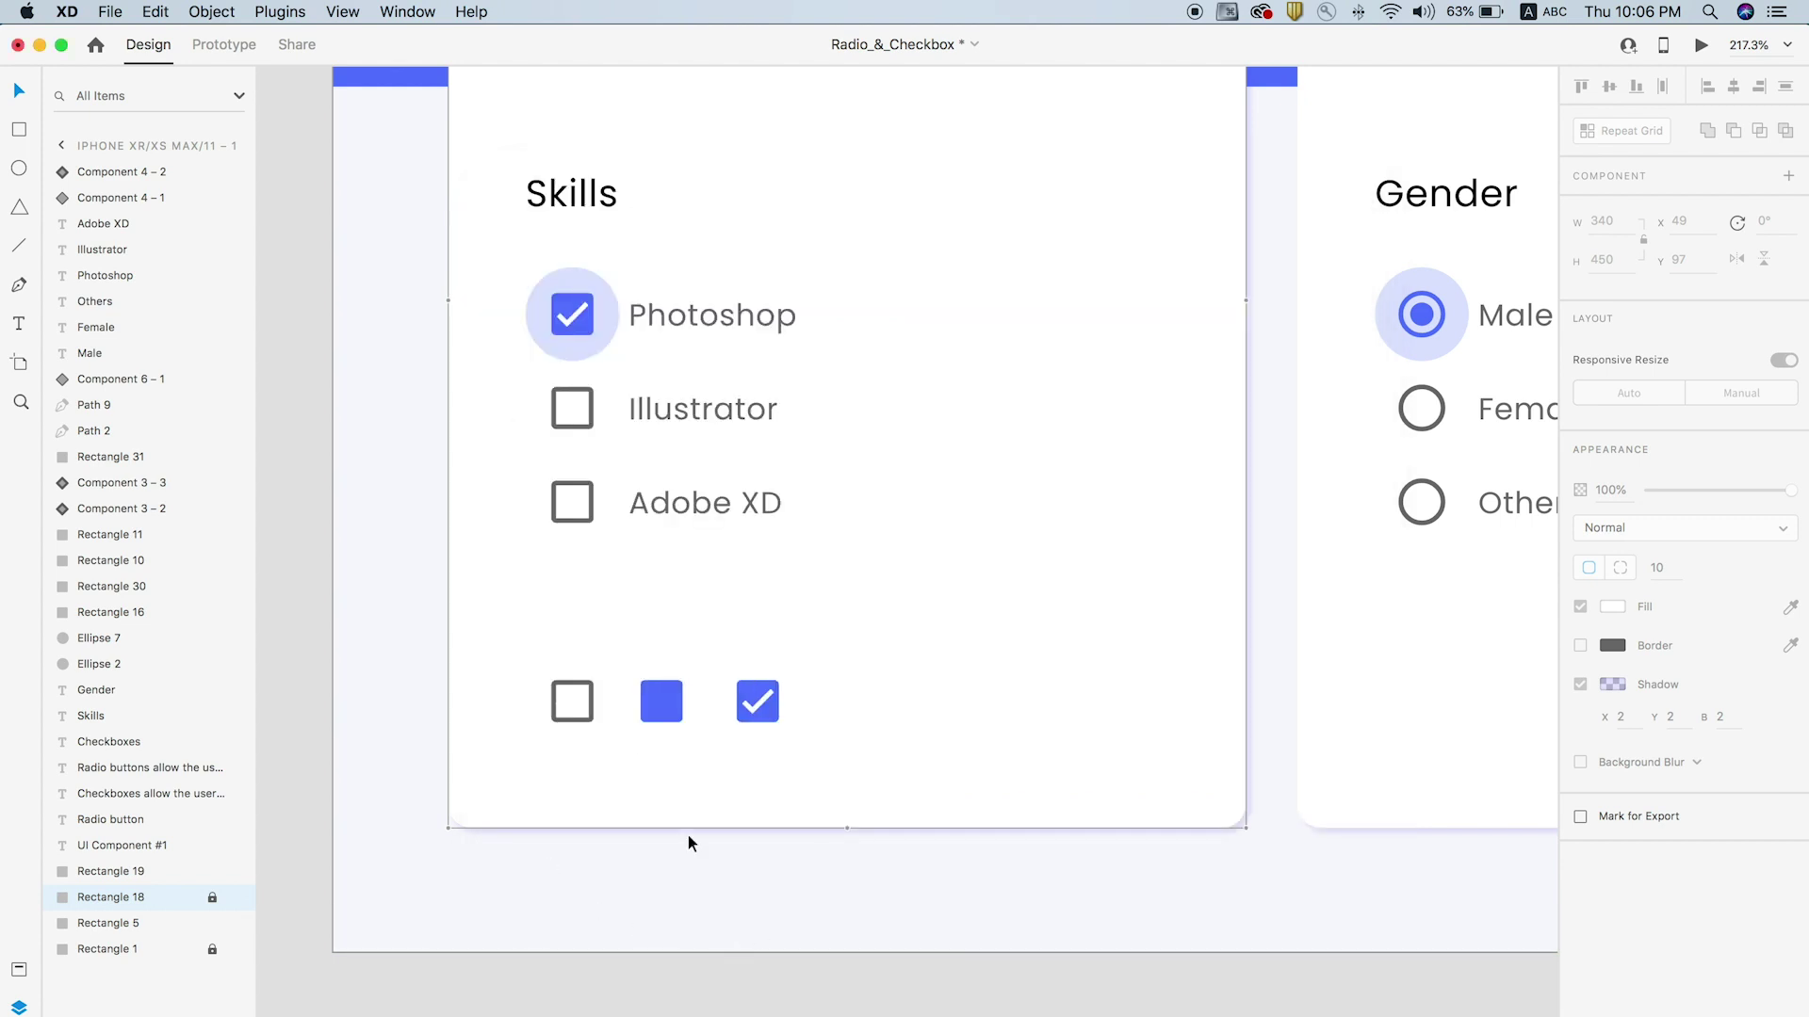
In the checkbox's Default State, raise the opacity of the circle behind the square to 58%
click(581, 705)
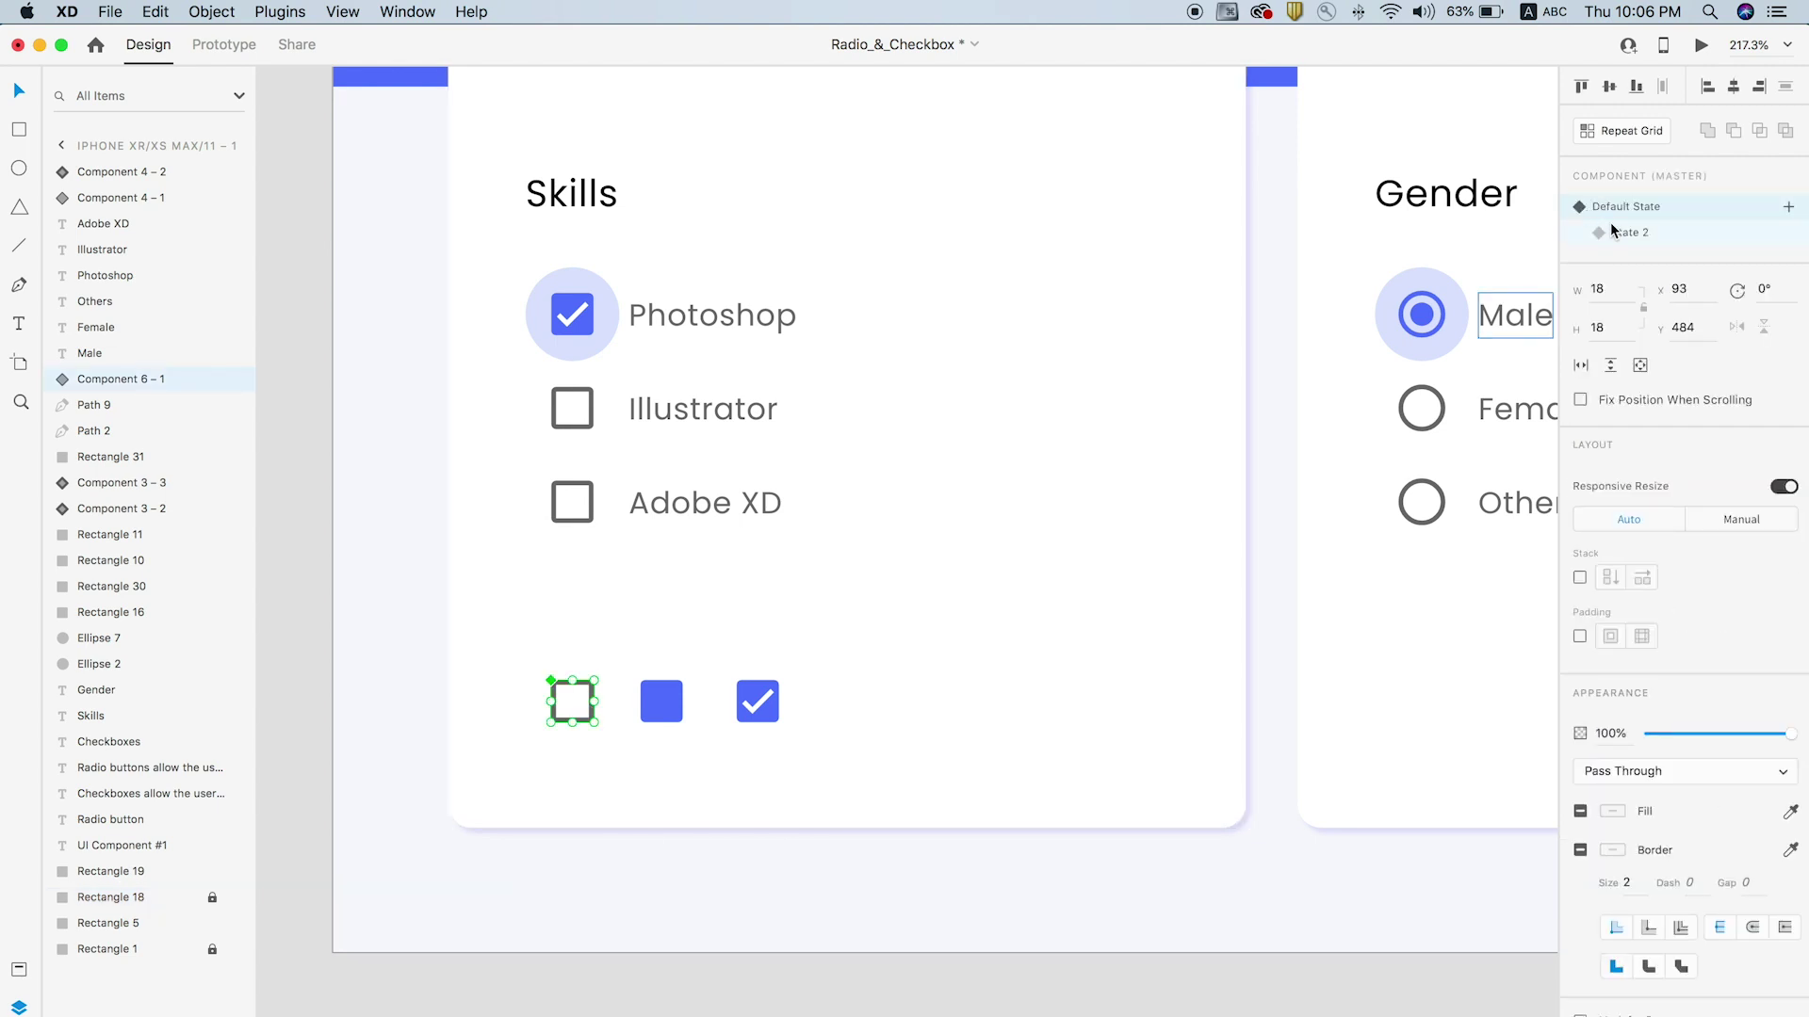
double_click(591, 692)
click(123, 455)
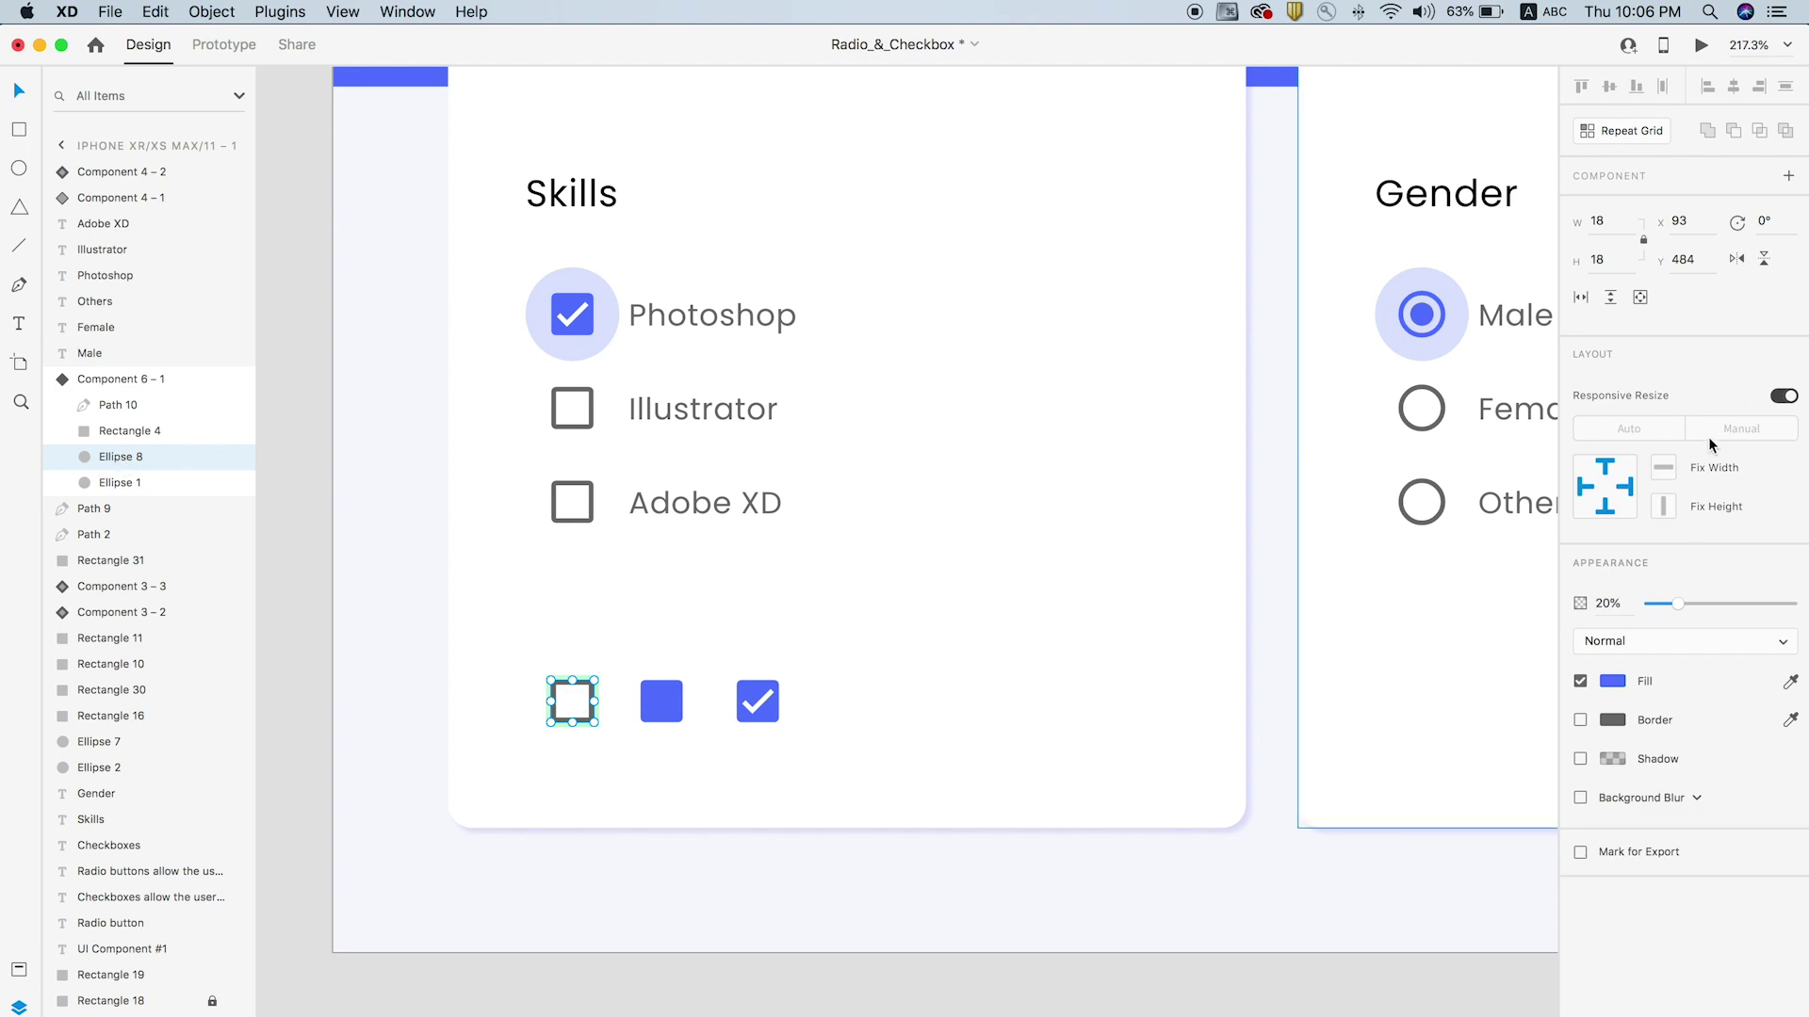
drag(1682, 611, 1726, 616)
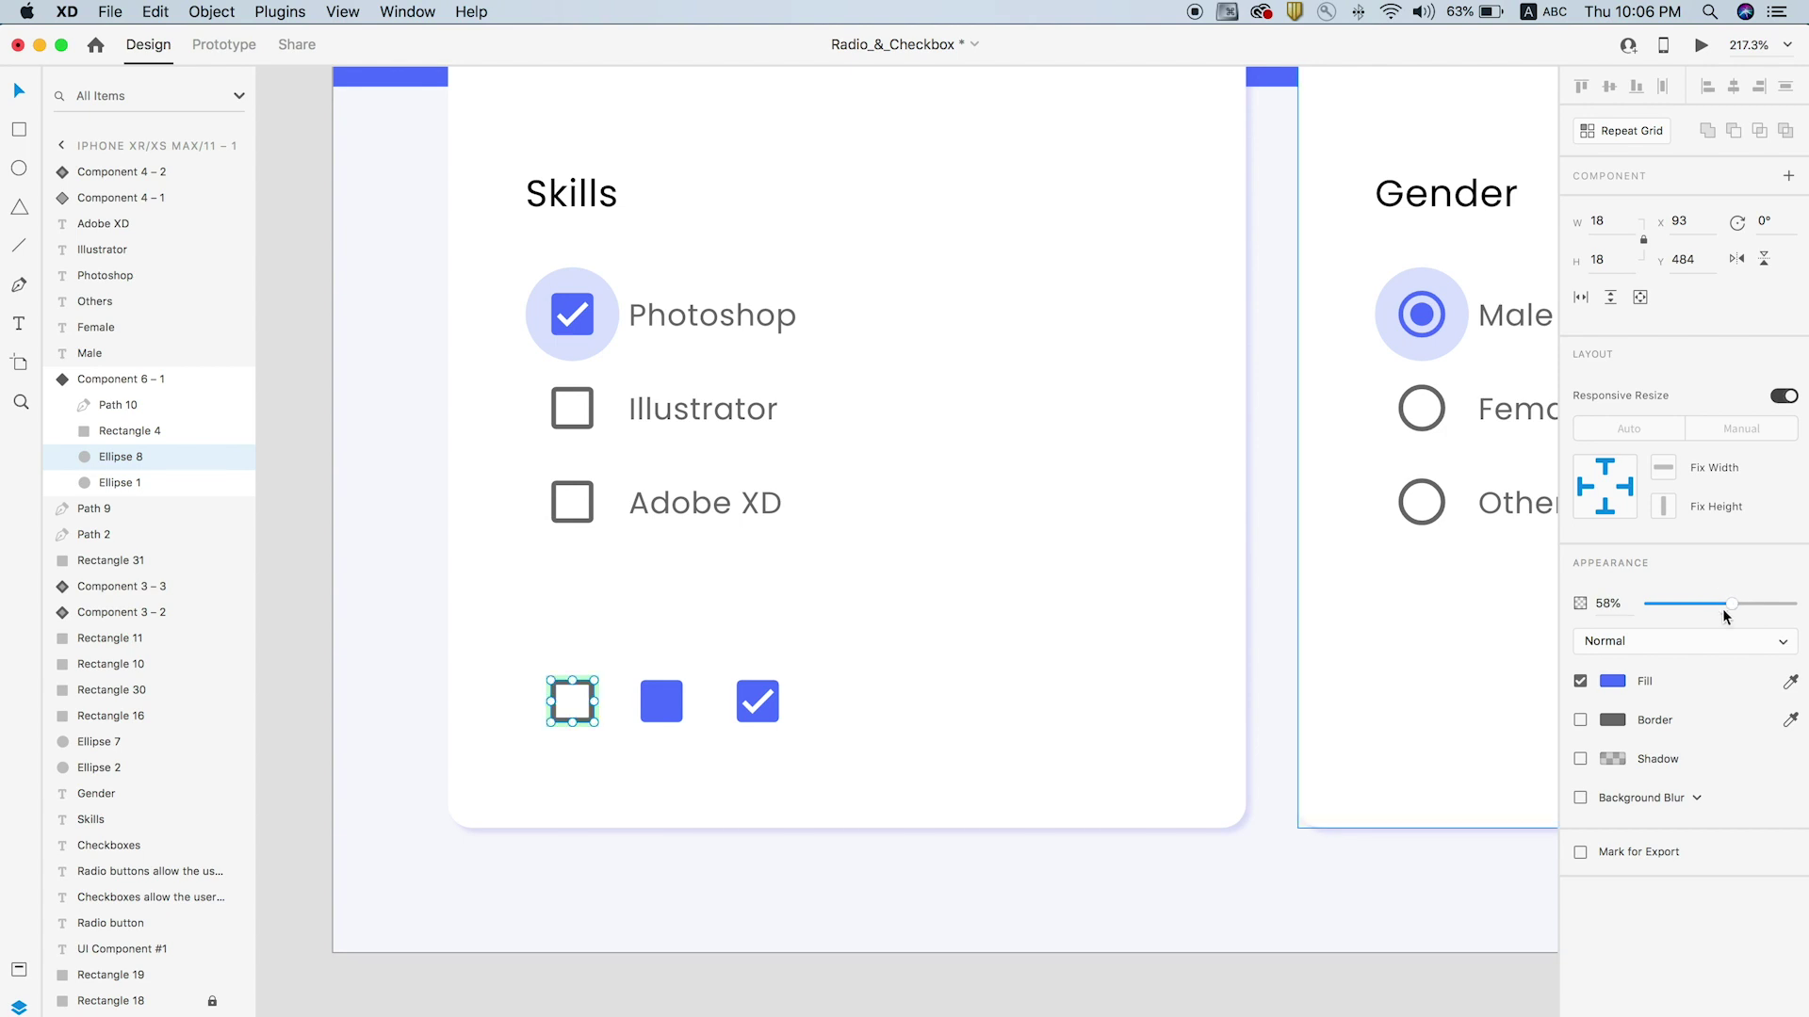
Preview the artboard and toggle the bottom checkbox repeatedly to check its ripple animation
click(896, 974)
scroll(857, 638, down, 5)
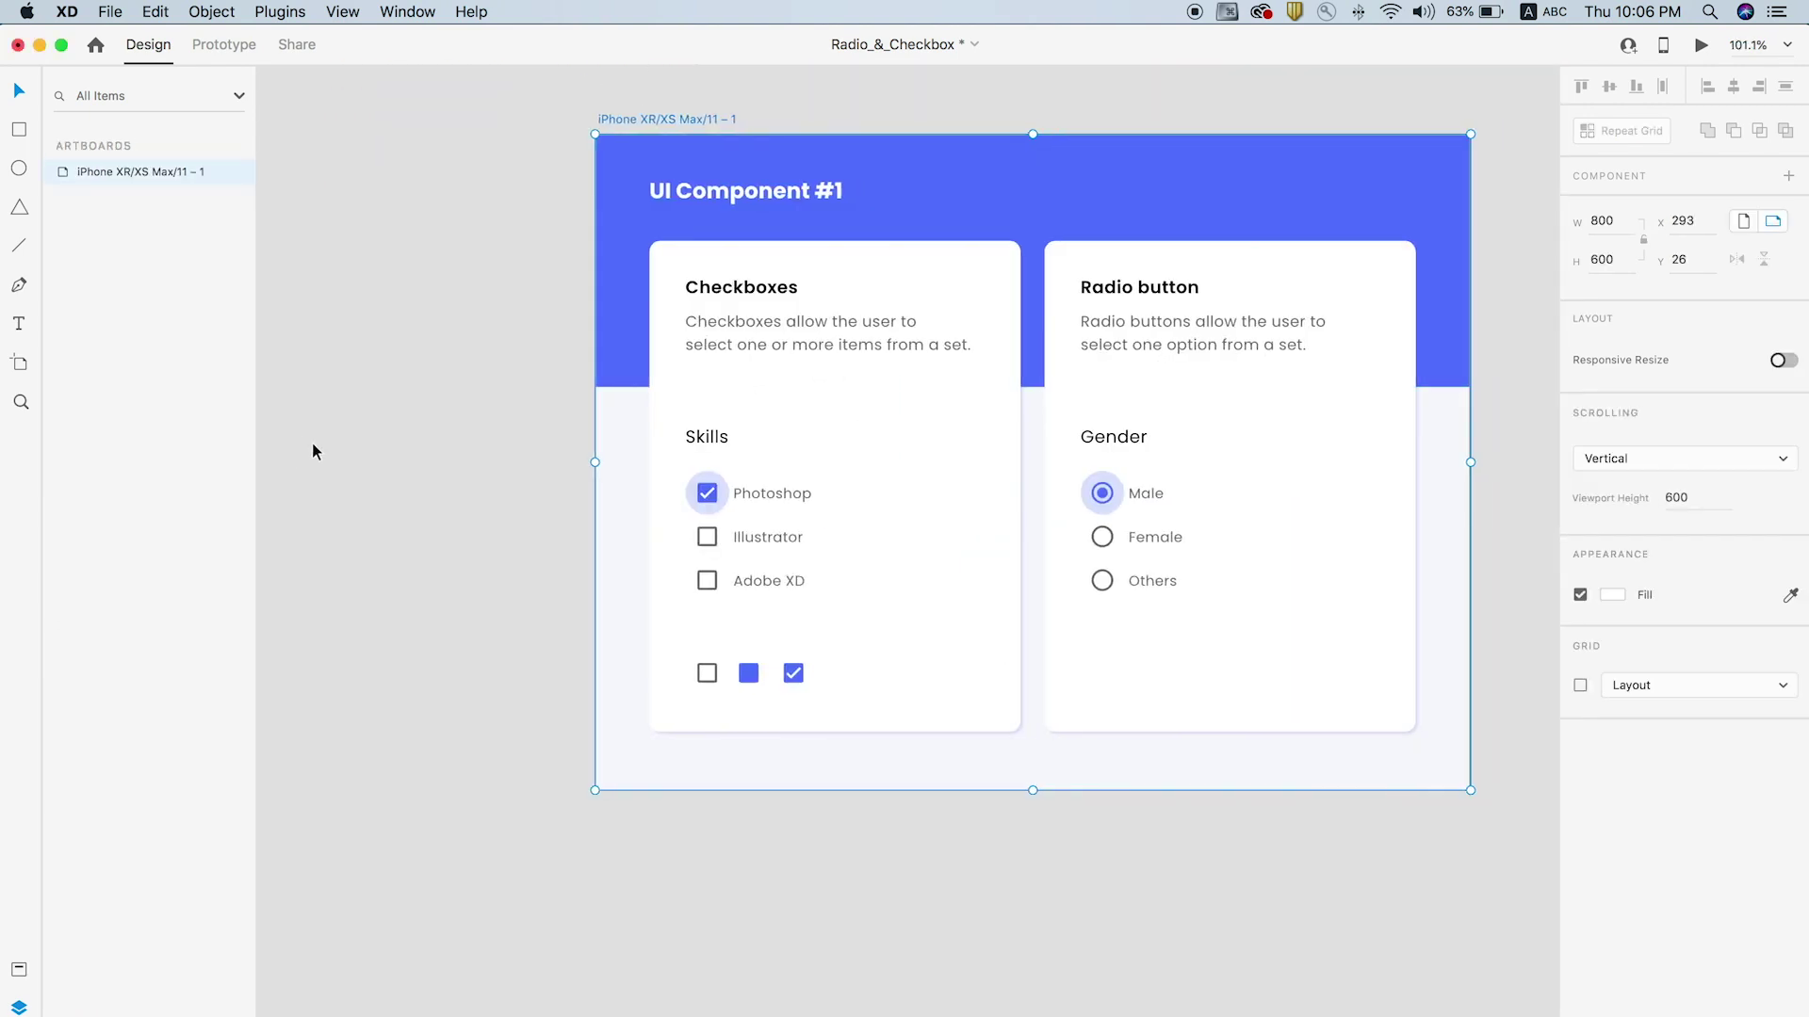
scroll(313, 443, right, 2)
key(super+Return)
click(617, 750)
click(617, 749)
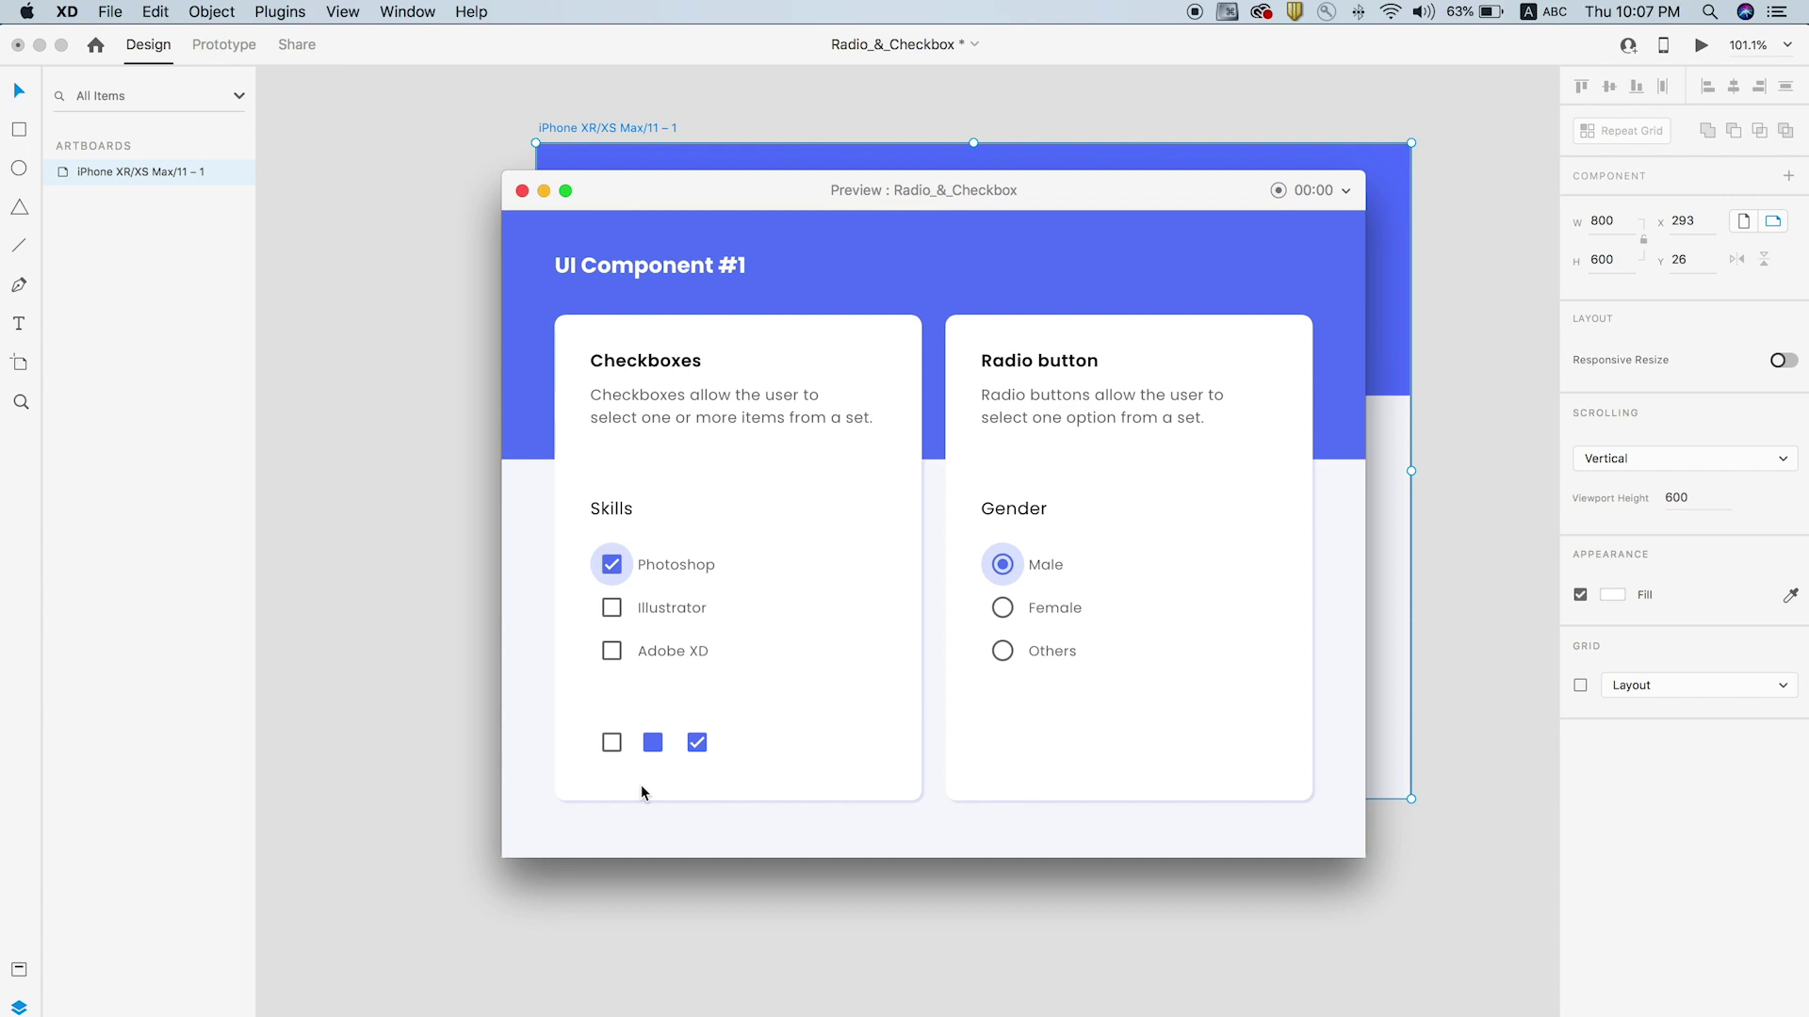
click(613, 745)
click(522, 190)
click(399, 517)
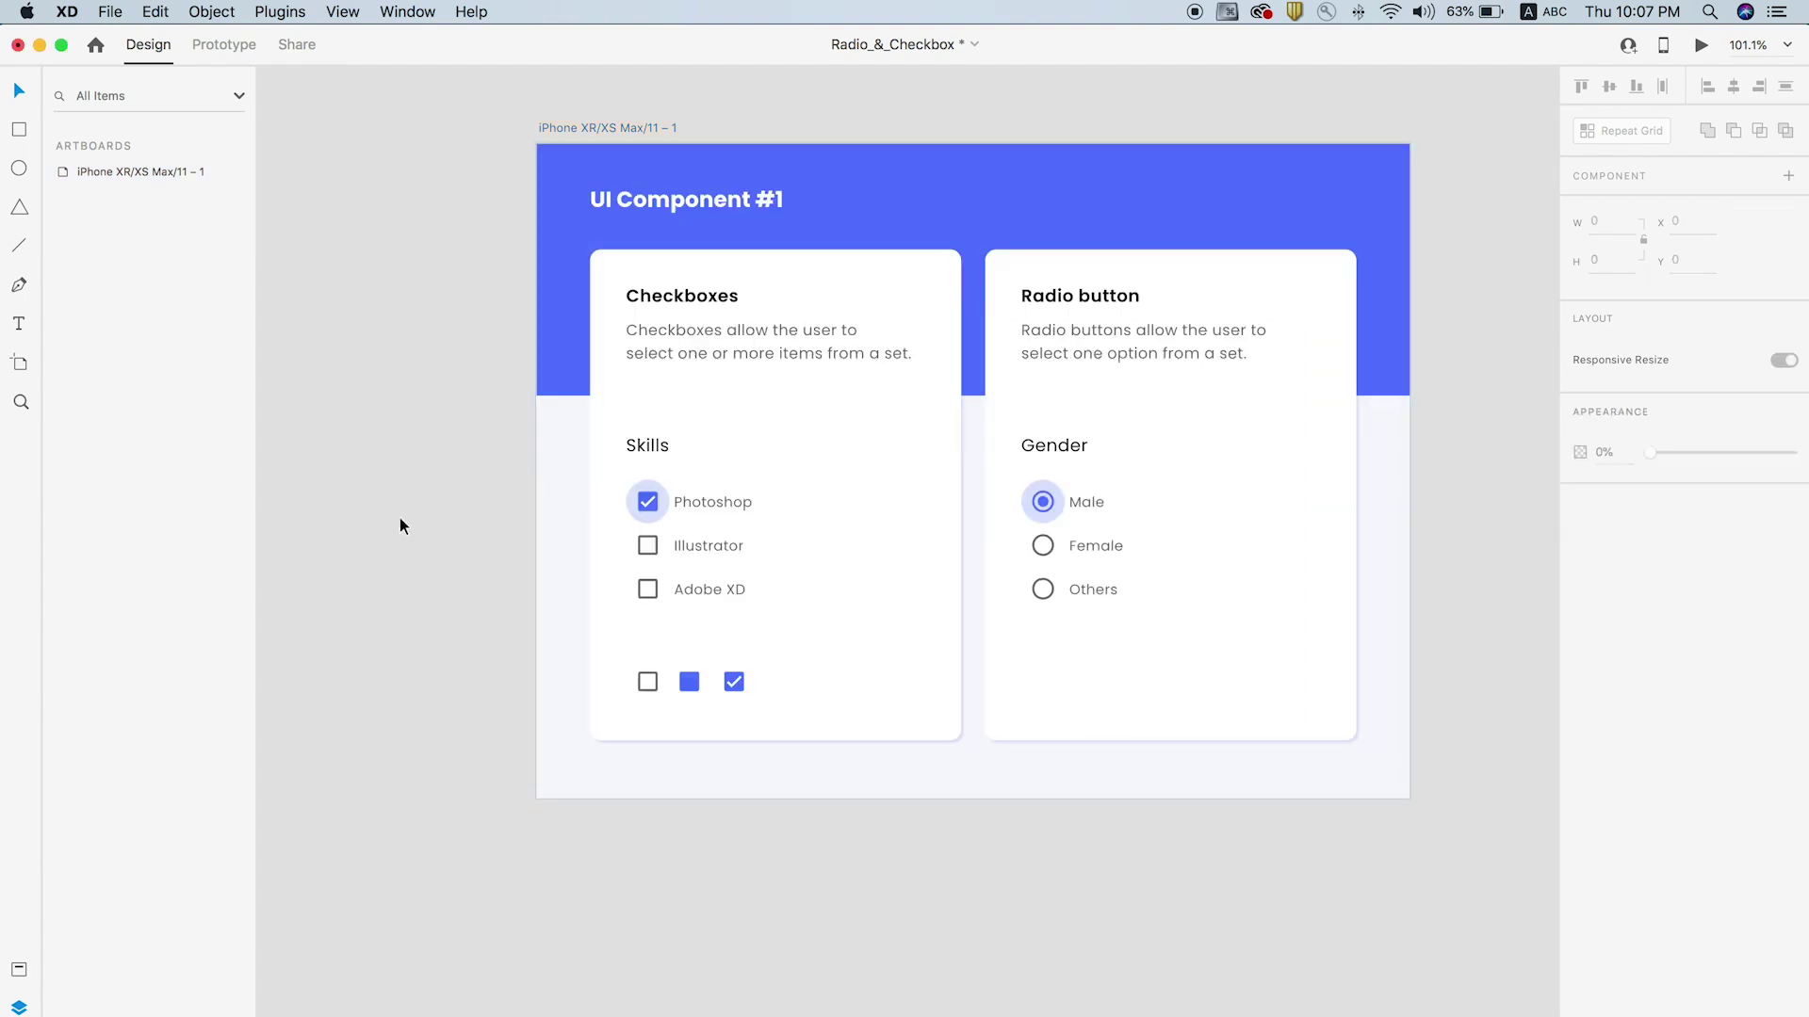
Measure the spacing between the Photoshop and Illustrator labels and their checkboxes
click(712, 548)
key(z)
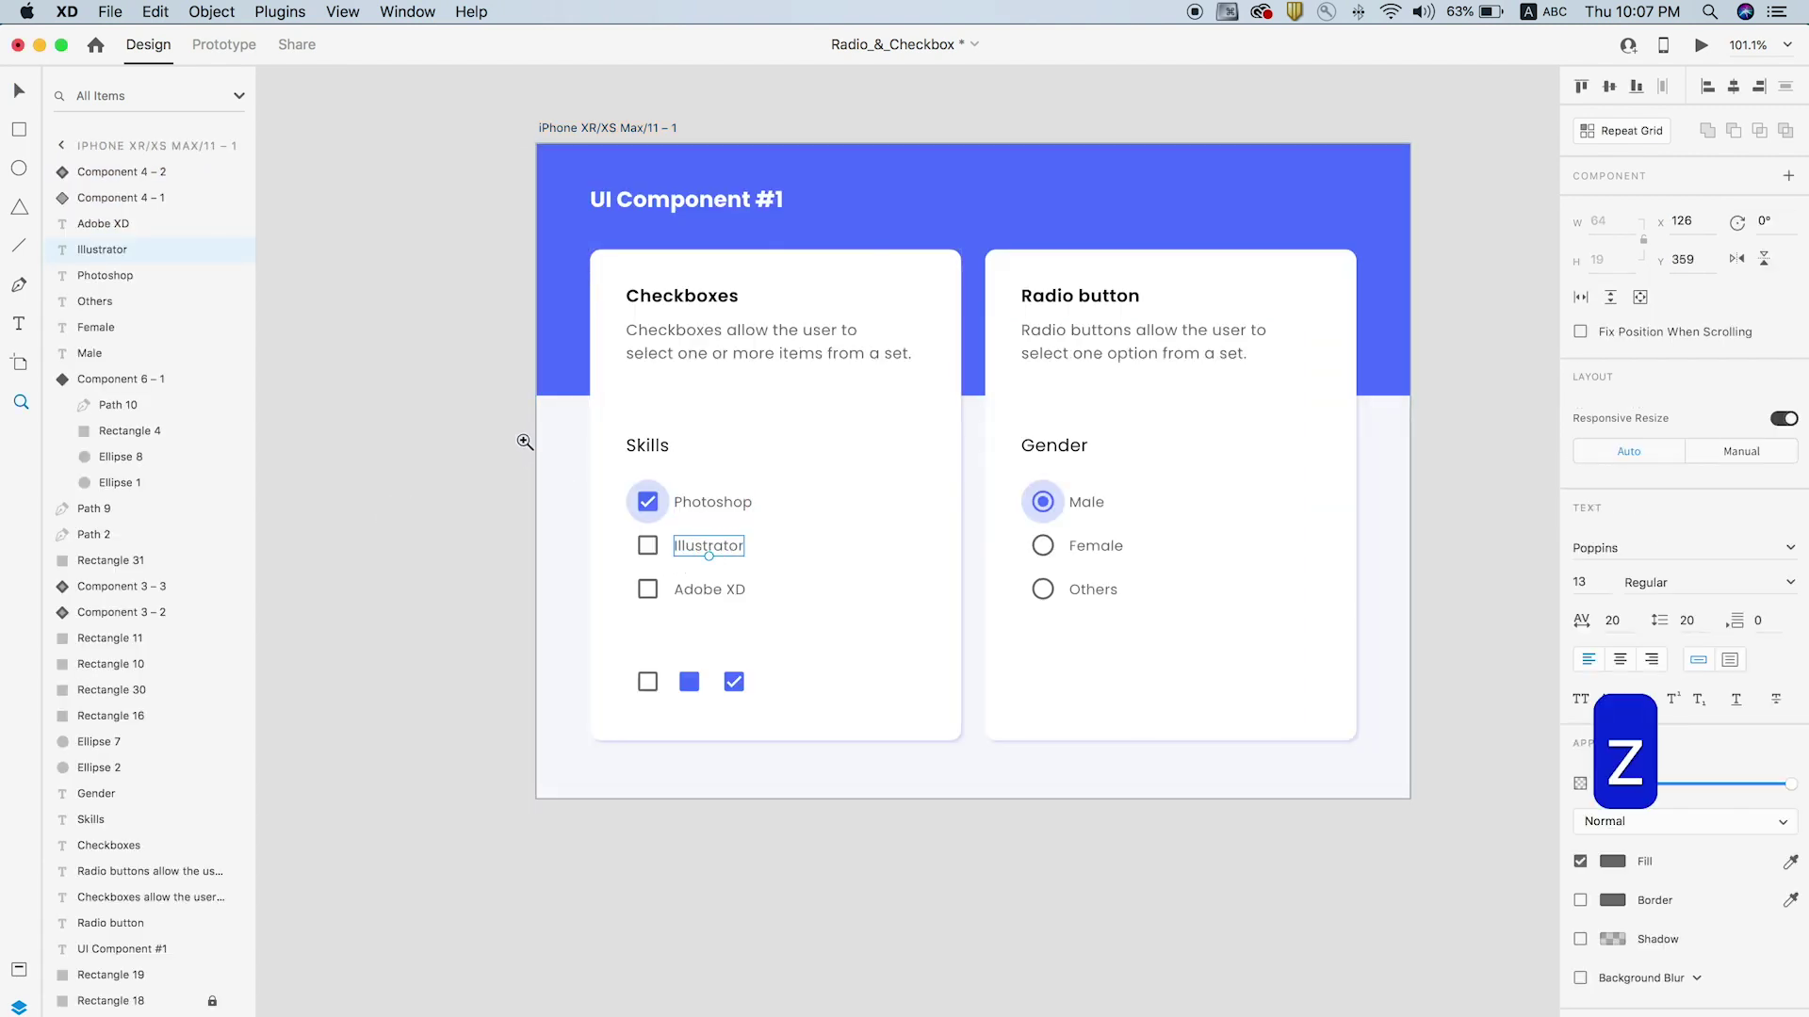
drag(526, 441, 928, 640)
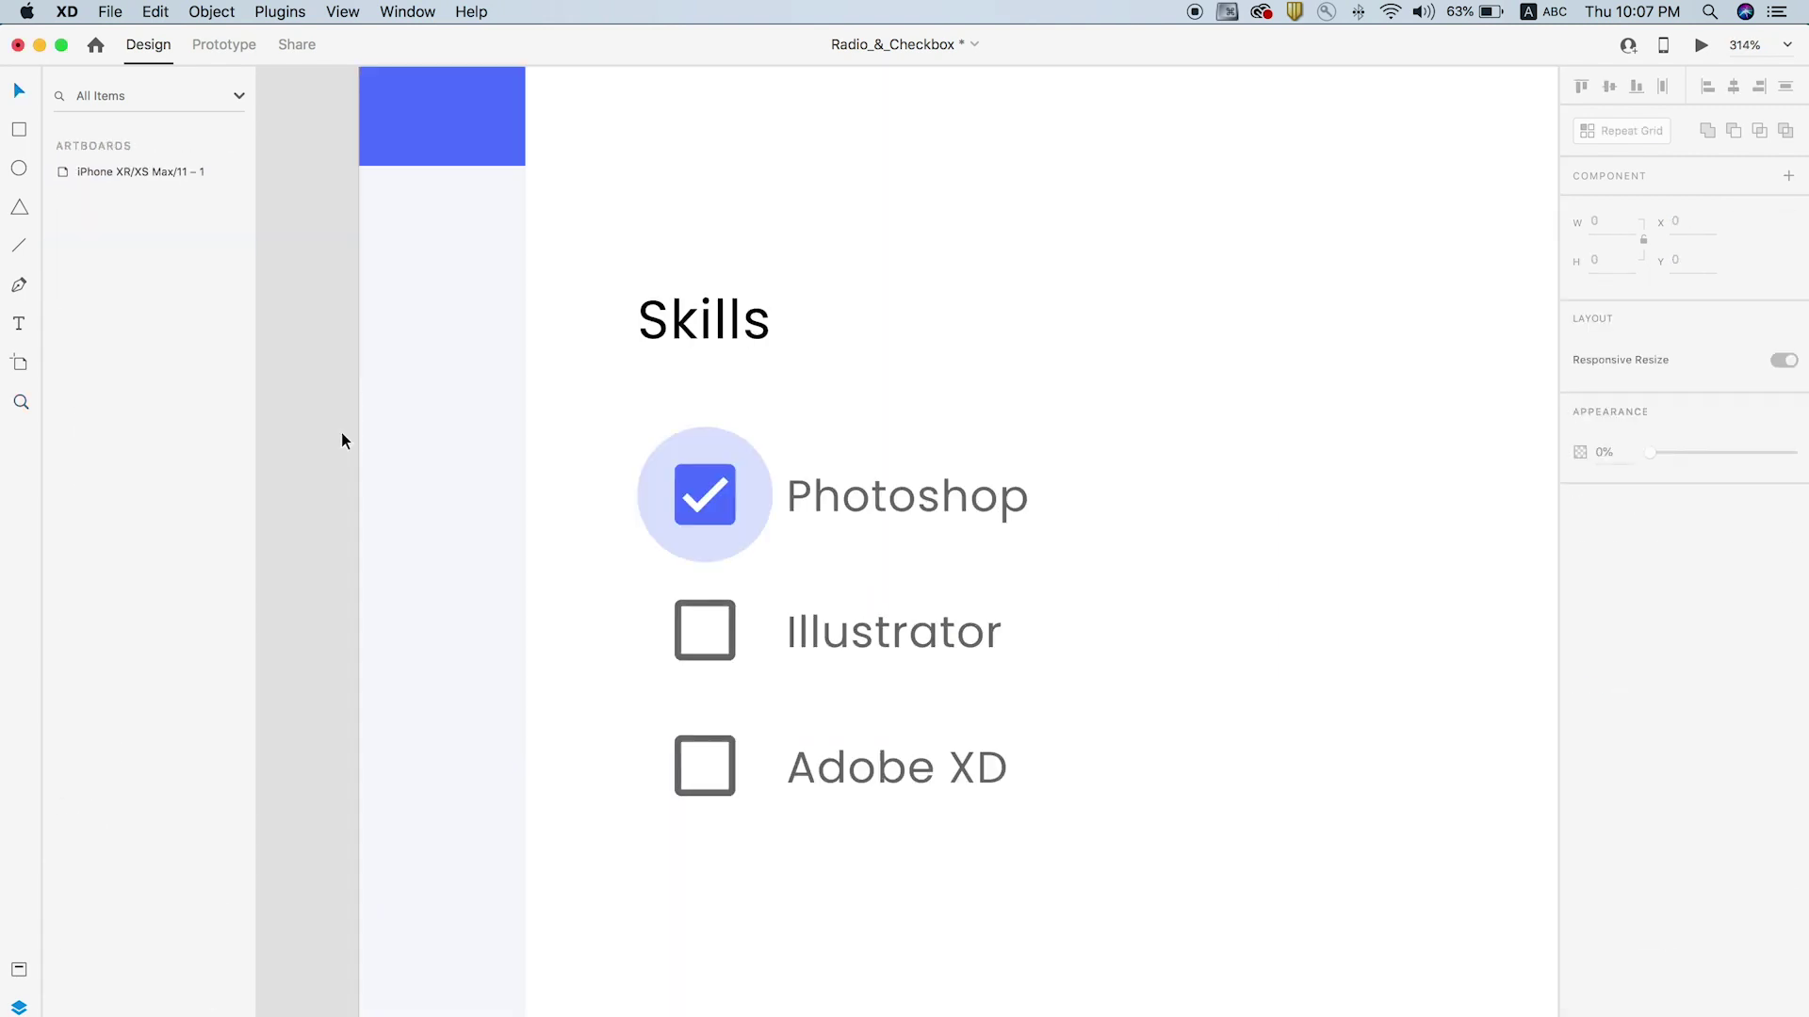
click(887, 522)
key(alt)
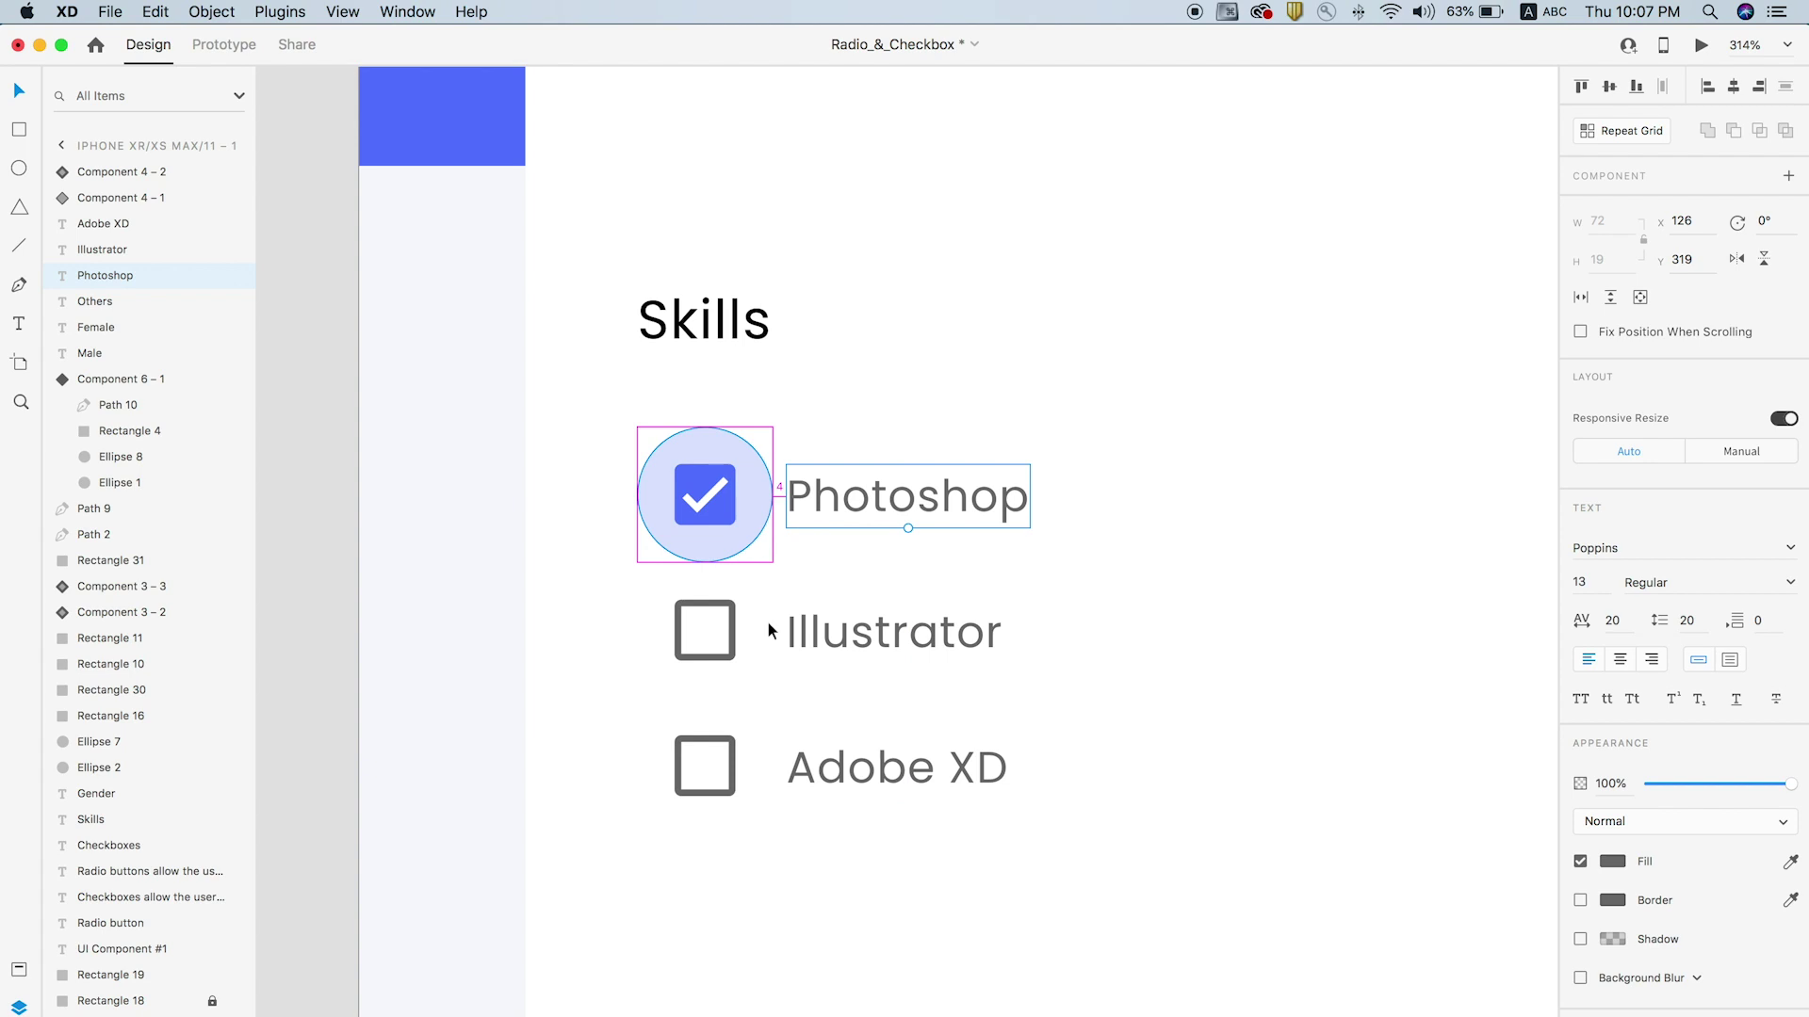
click(844, 646)
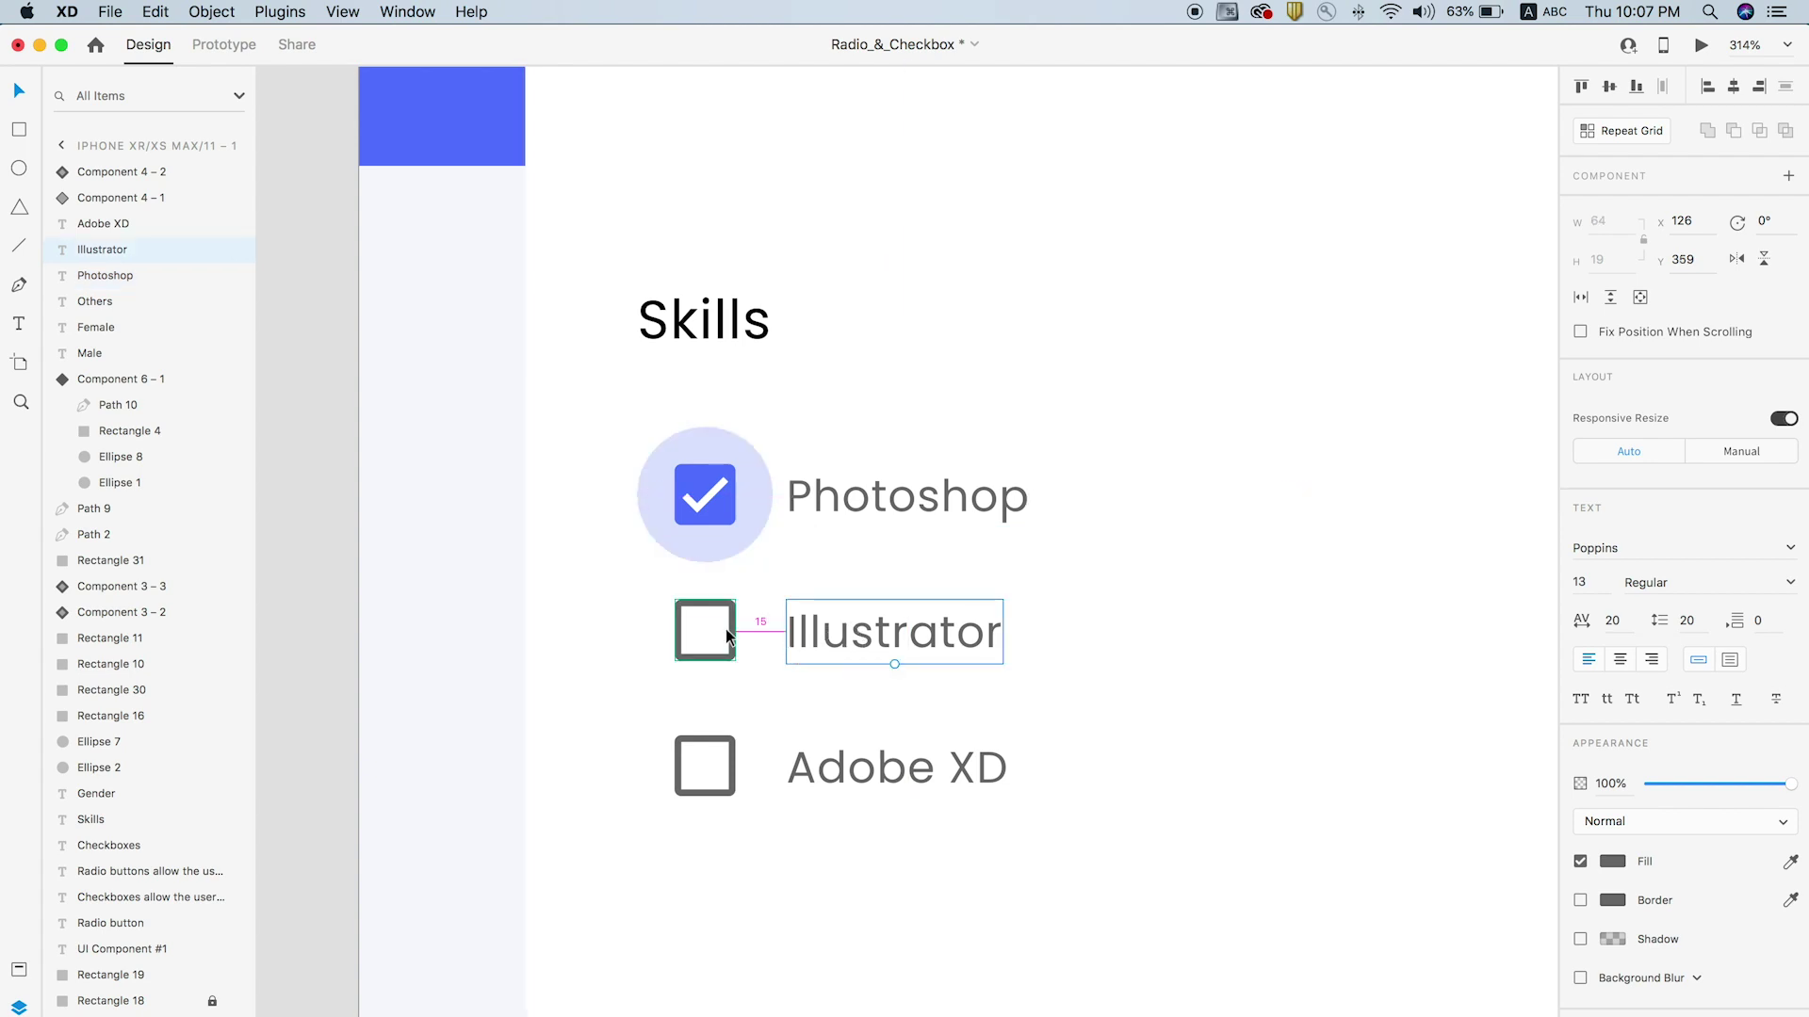
key(super+0)
click(778, 931)
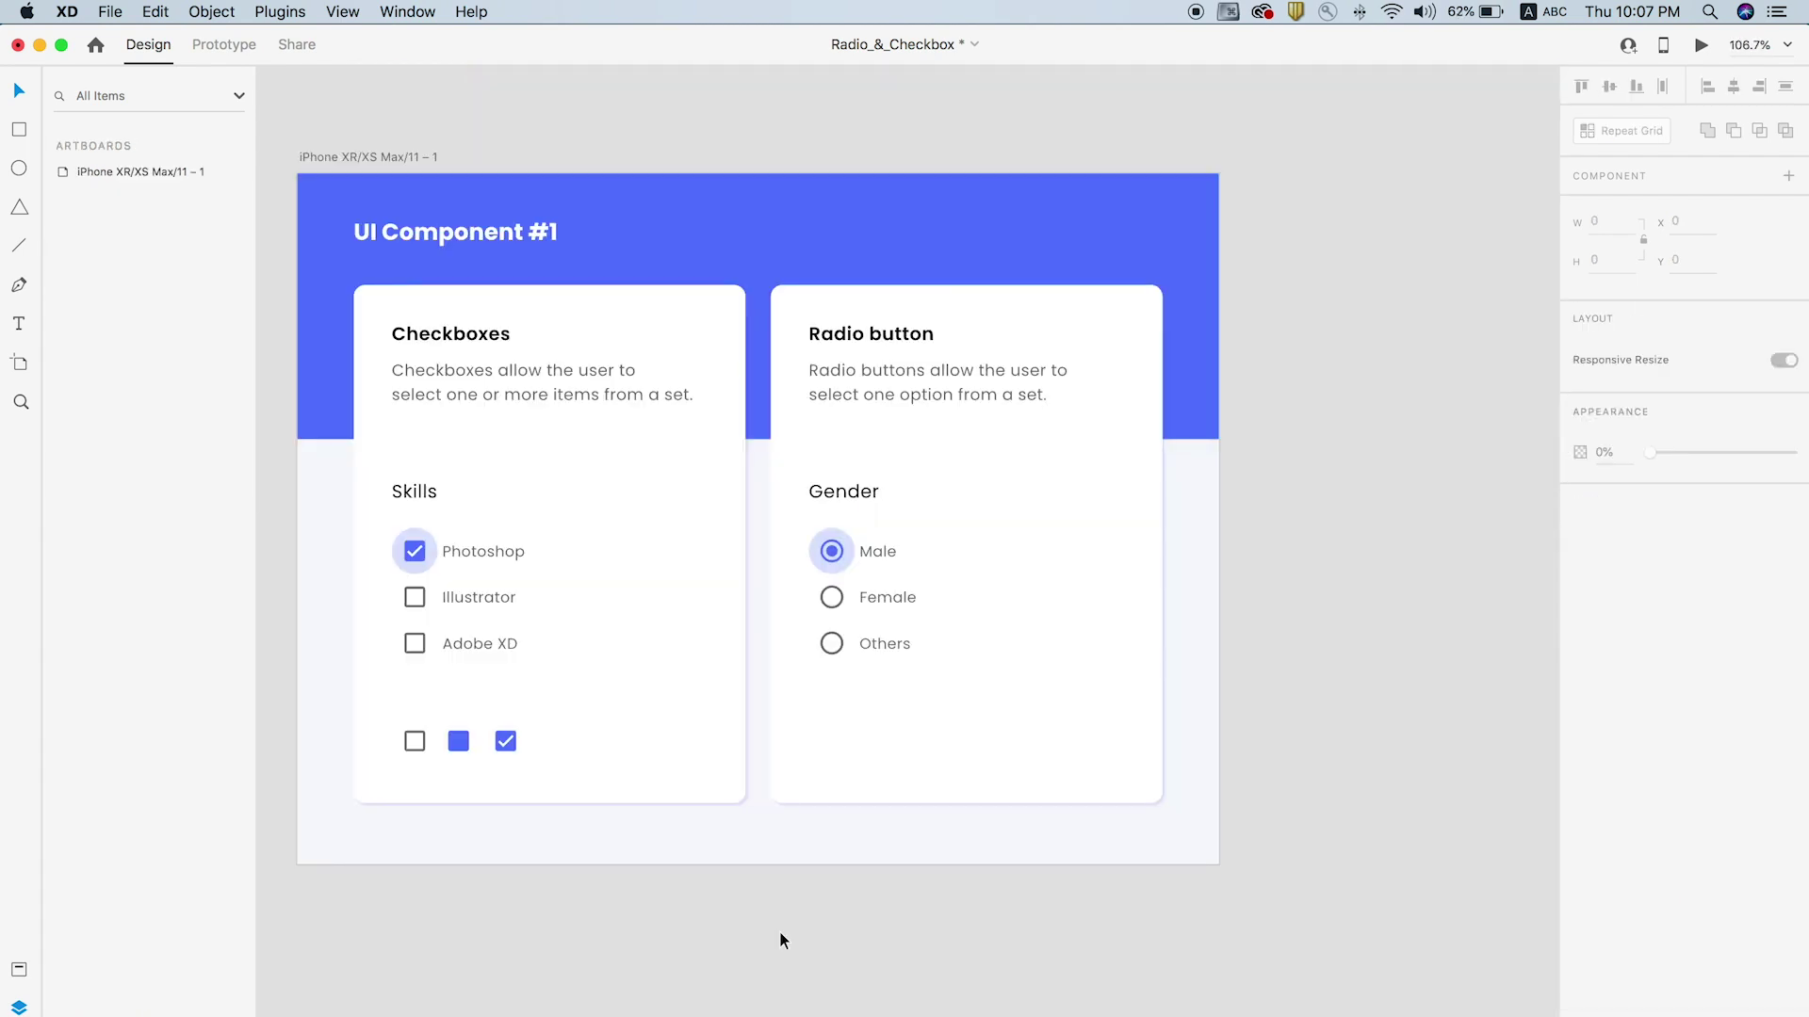
Duplicate the Others radio button straight down into the empty lower area of the card and ungroup the copy's component
click(839, 660)
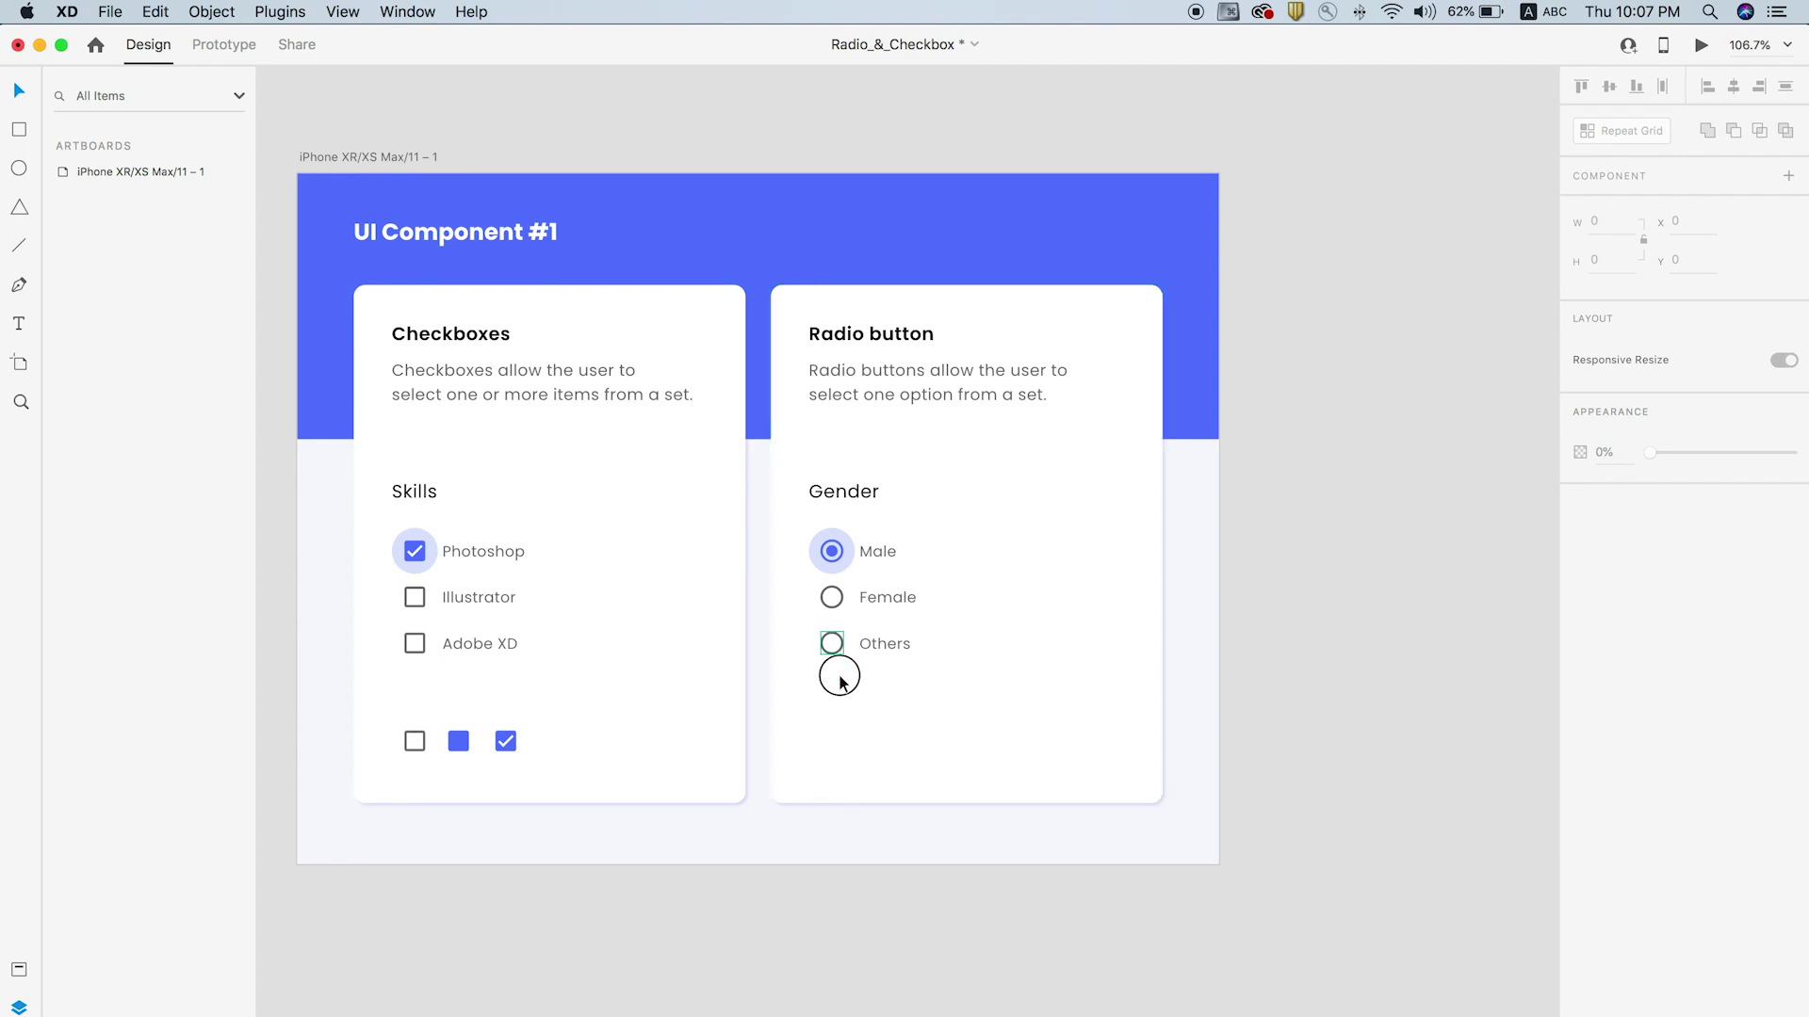
drag(838, 766, 835, 767)
right_click(835, 766)
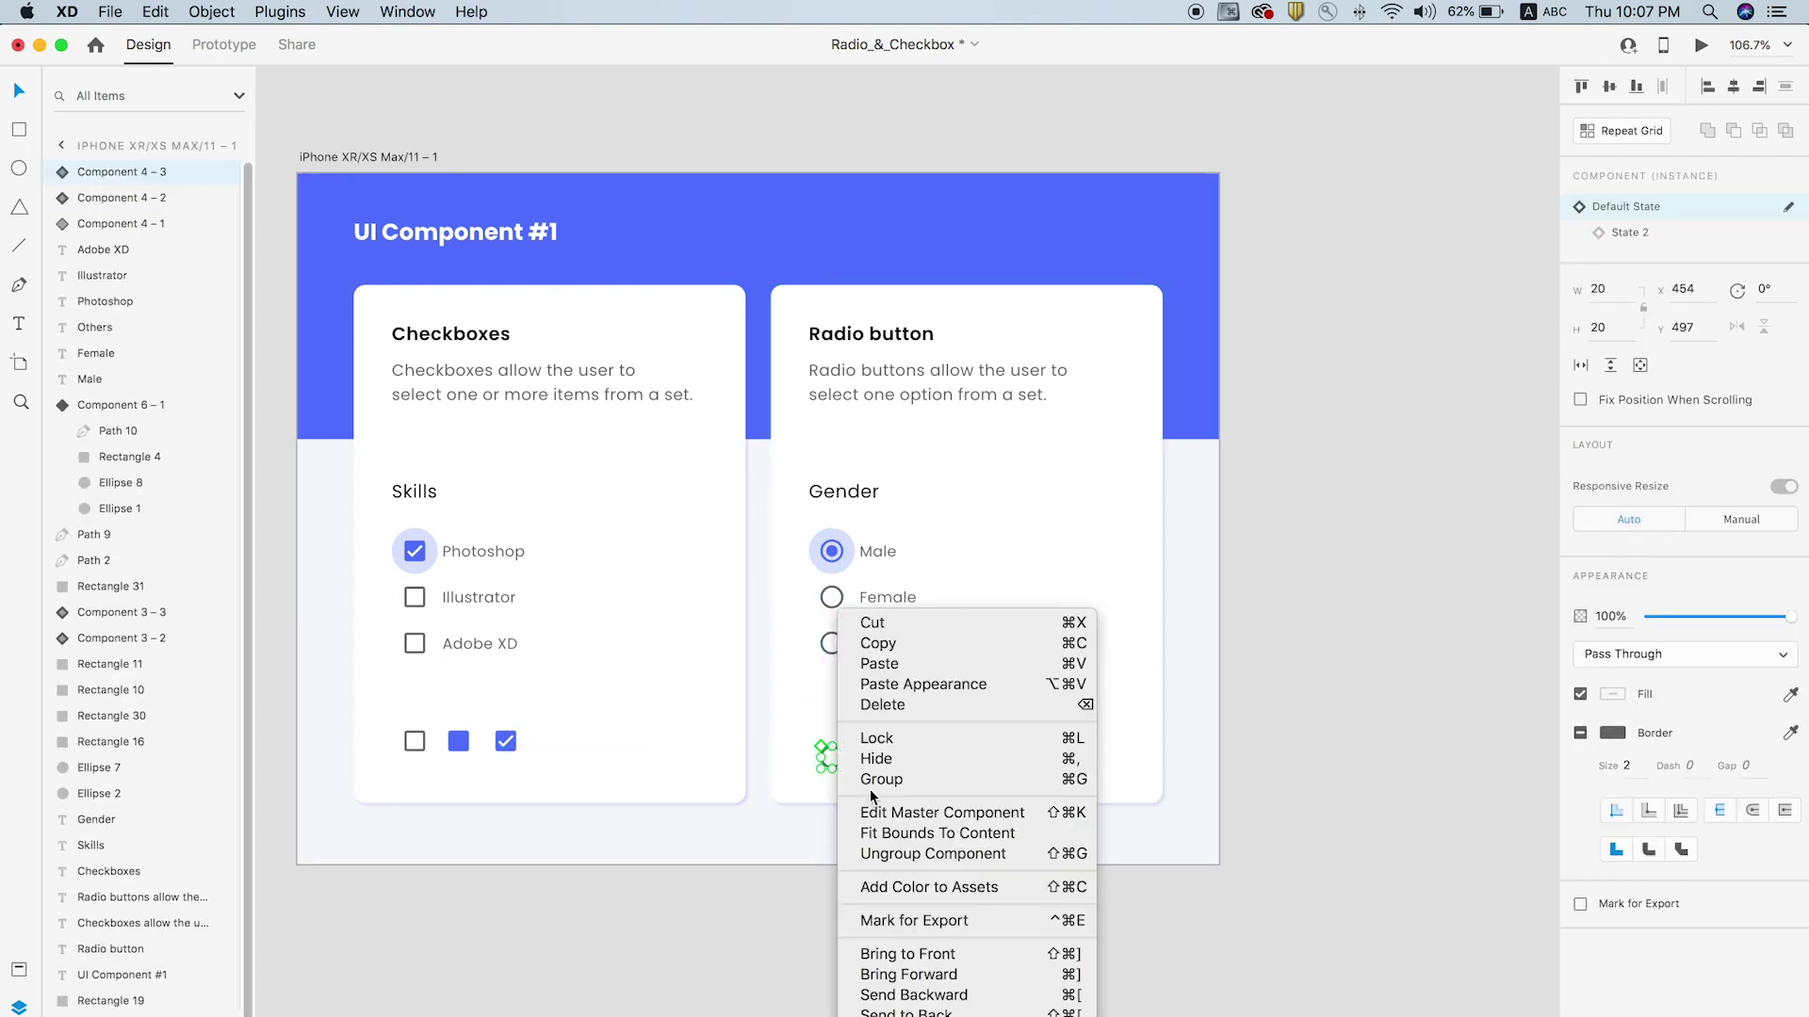
click(891, 854)
click(850, 940)
Inspect the layers of the ungrouped radio button by moving its ring aside and undoing the move
key(z)
drag(739, 654, 1058, 836)
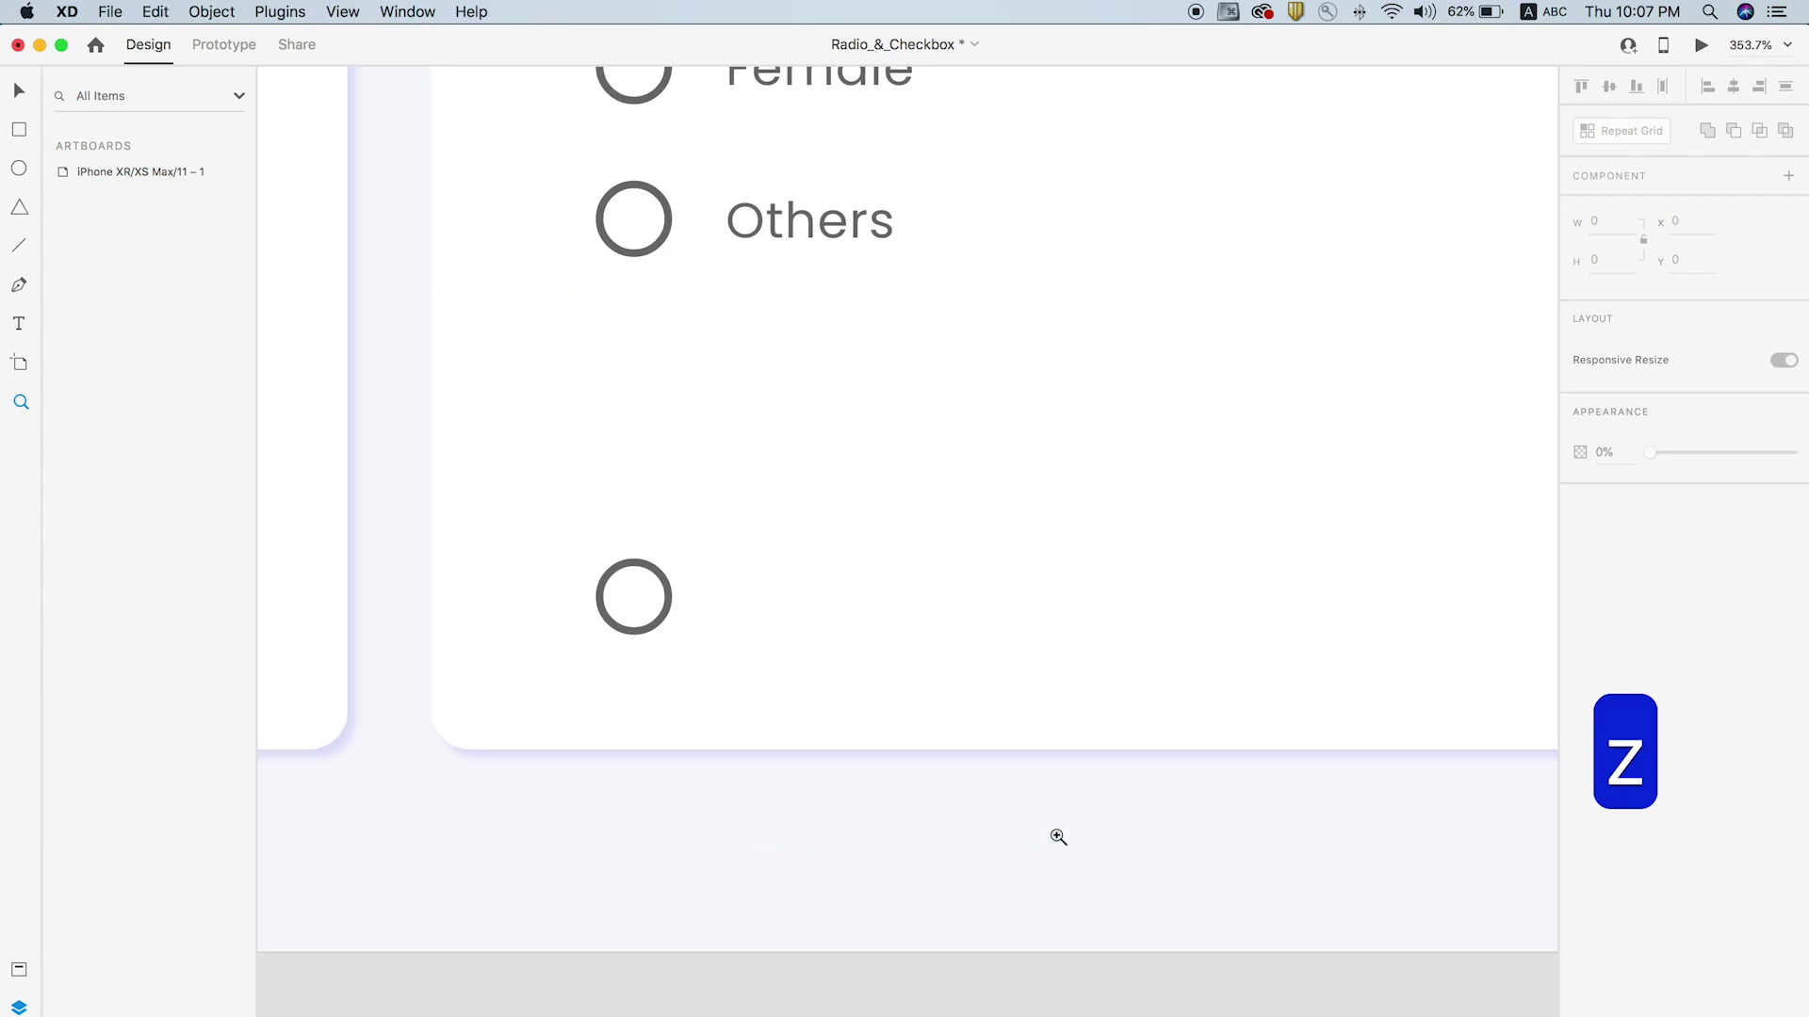
scroll(1058, 837, up, 2)
click(788, 719)
scroll(788, 719, up, 1)
drag(788, 719, 970, 826)
key(cmd+z)
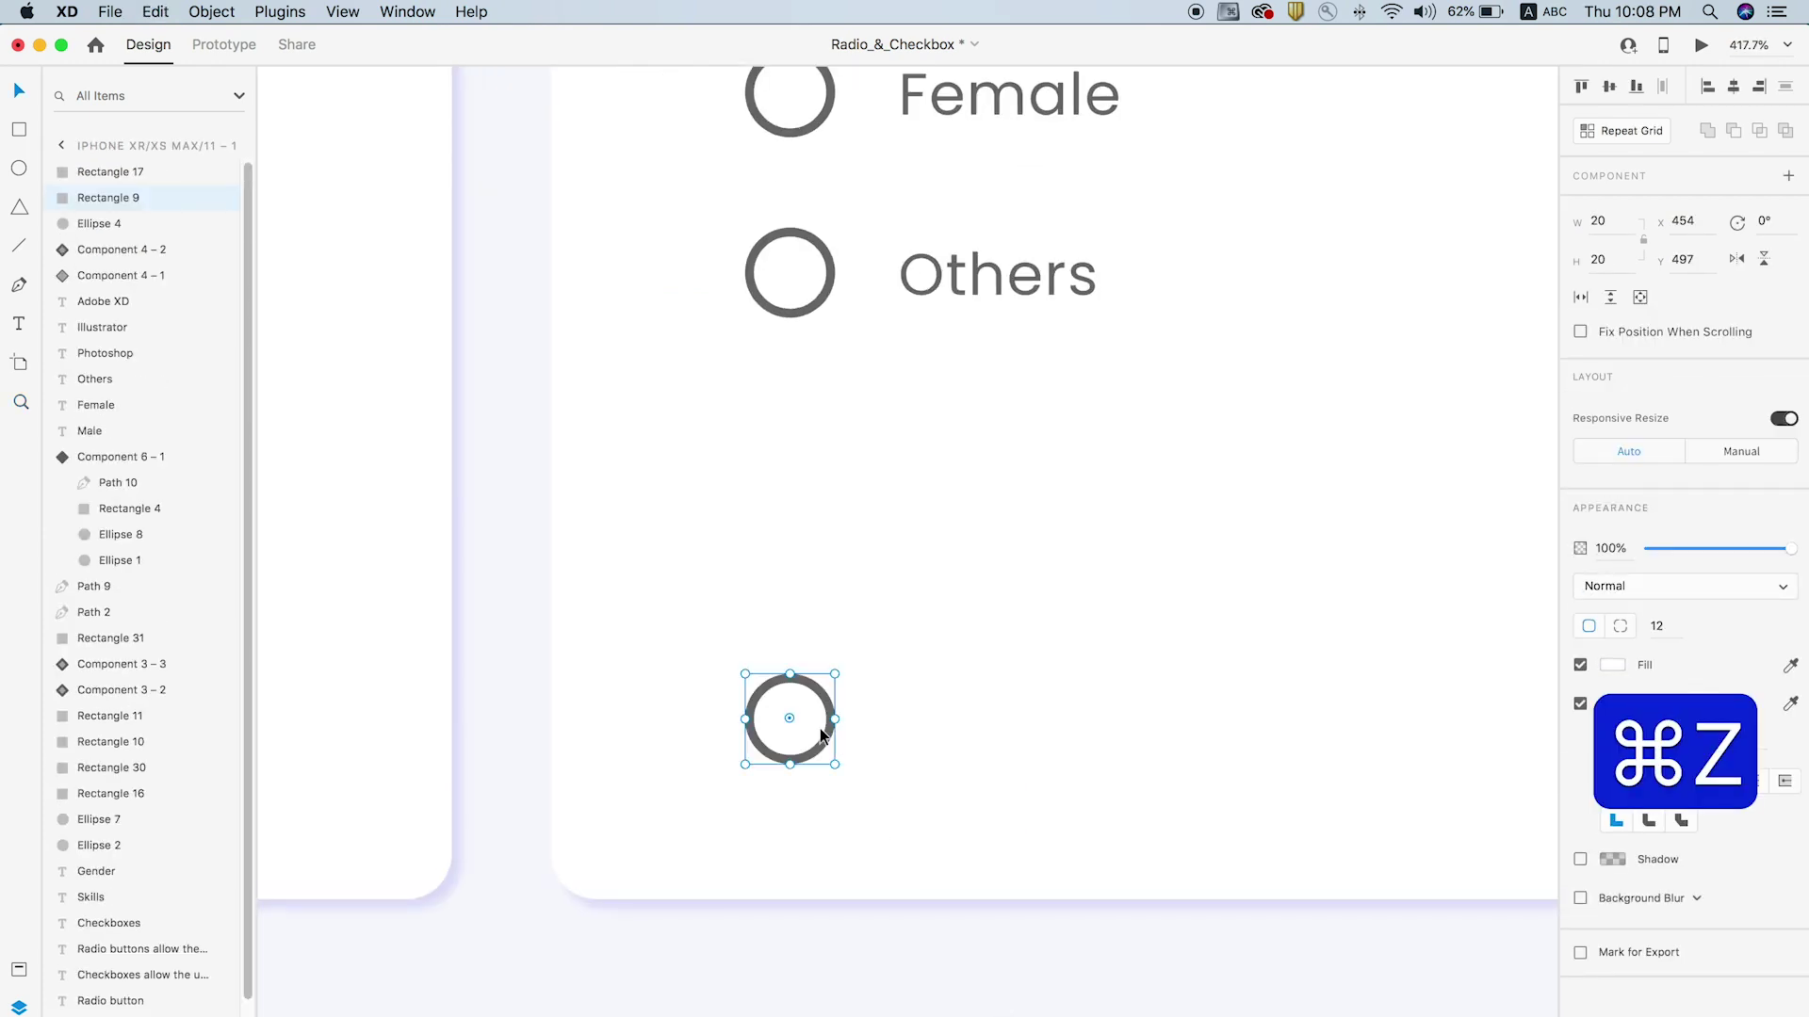
click(796, 727)
click(825, 716)
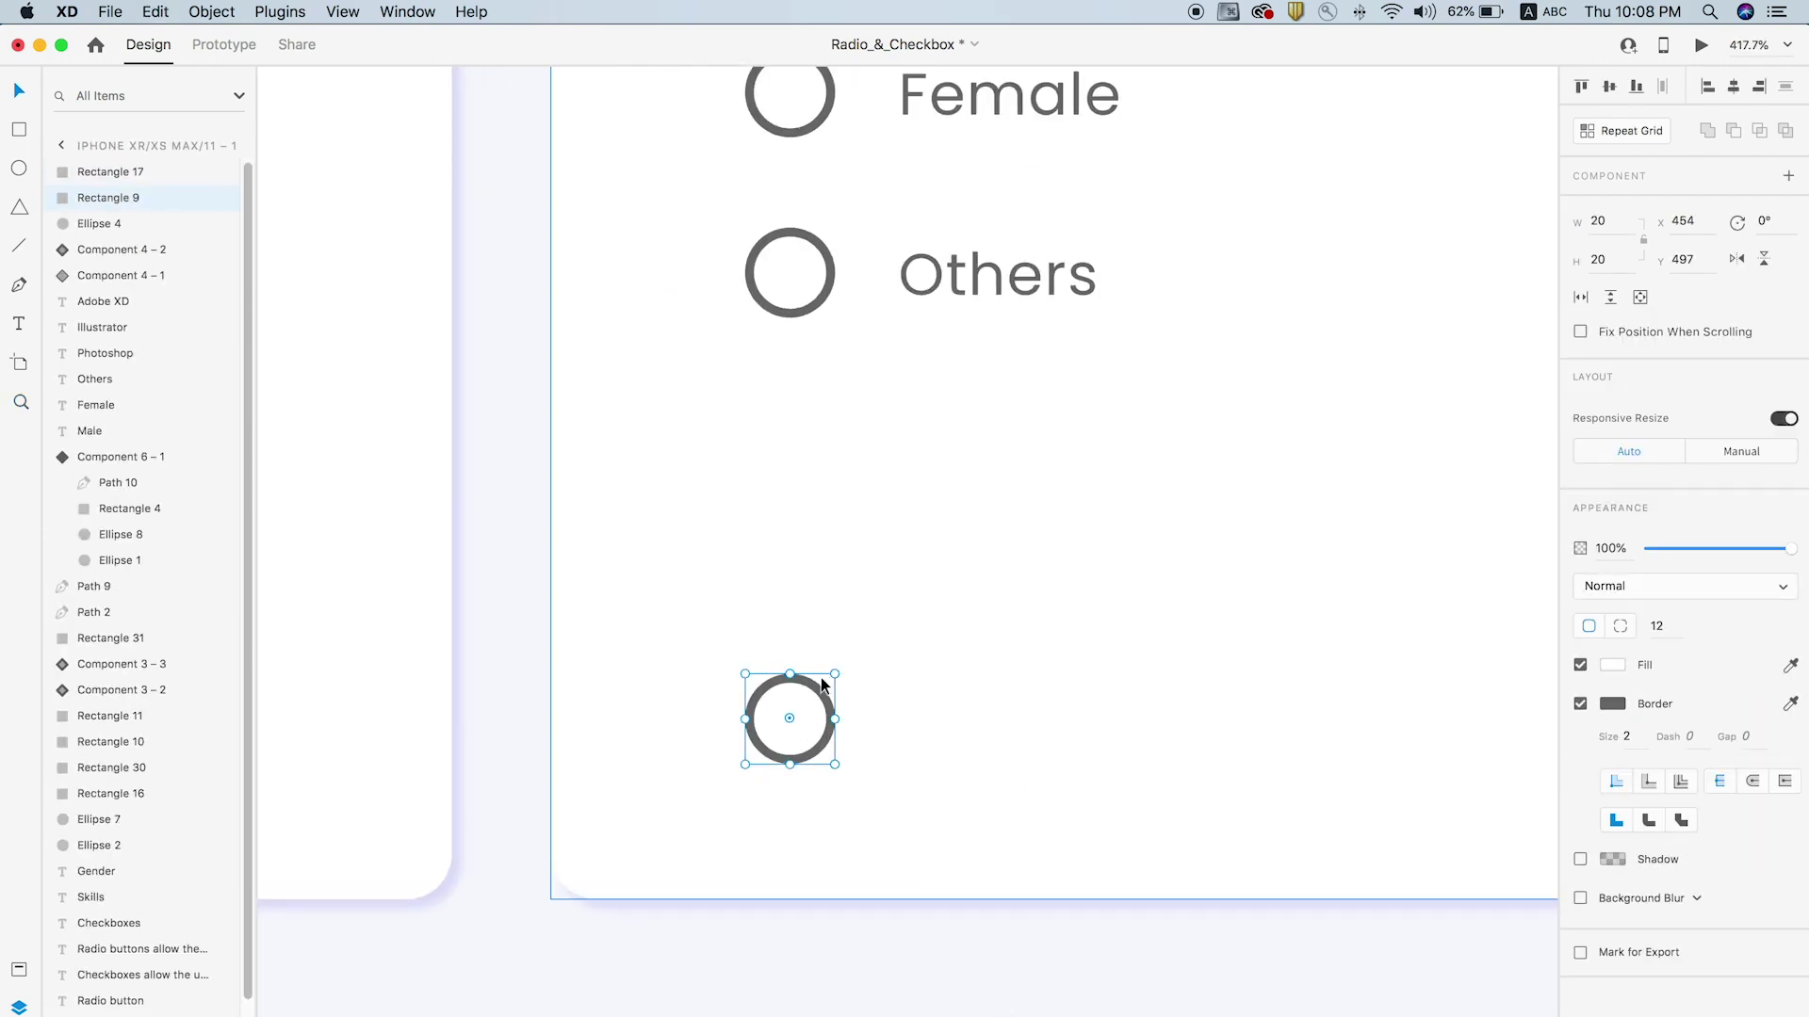
drag(799, 712, 769, 688)
key(cmd+z)
Check the hidden center dot of the radio button by raising its opacity to 100% and undoing the change
click(789, 721)
key(z)
key(v)
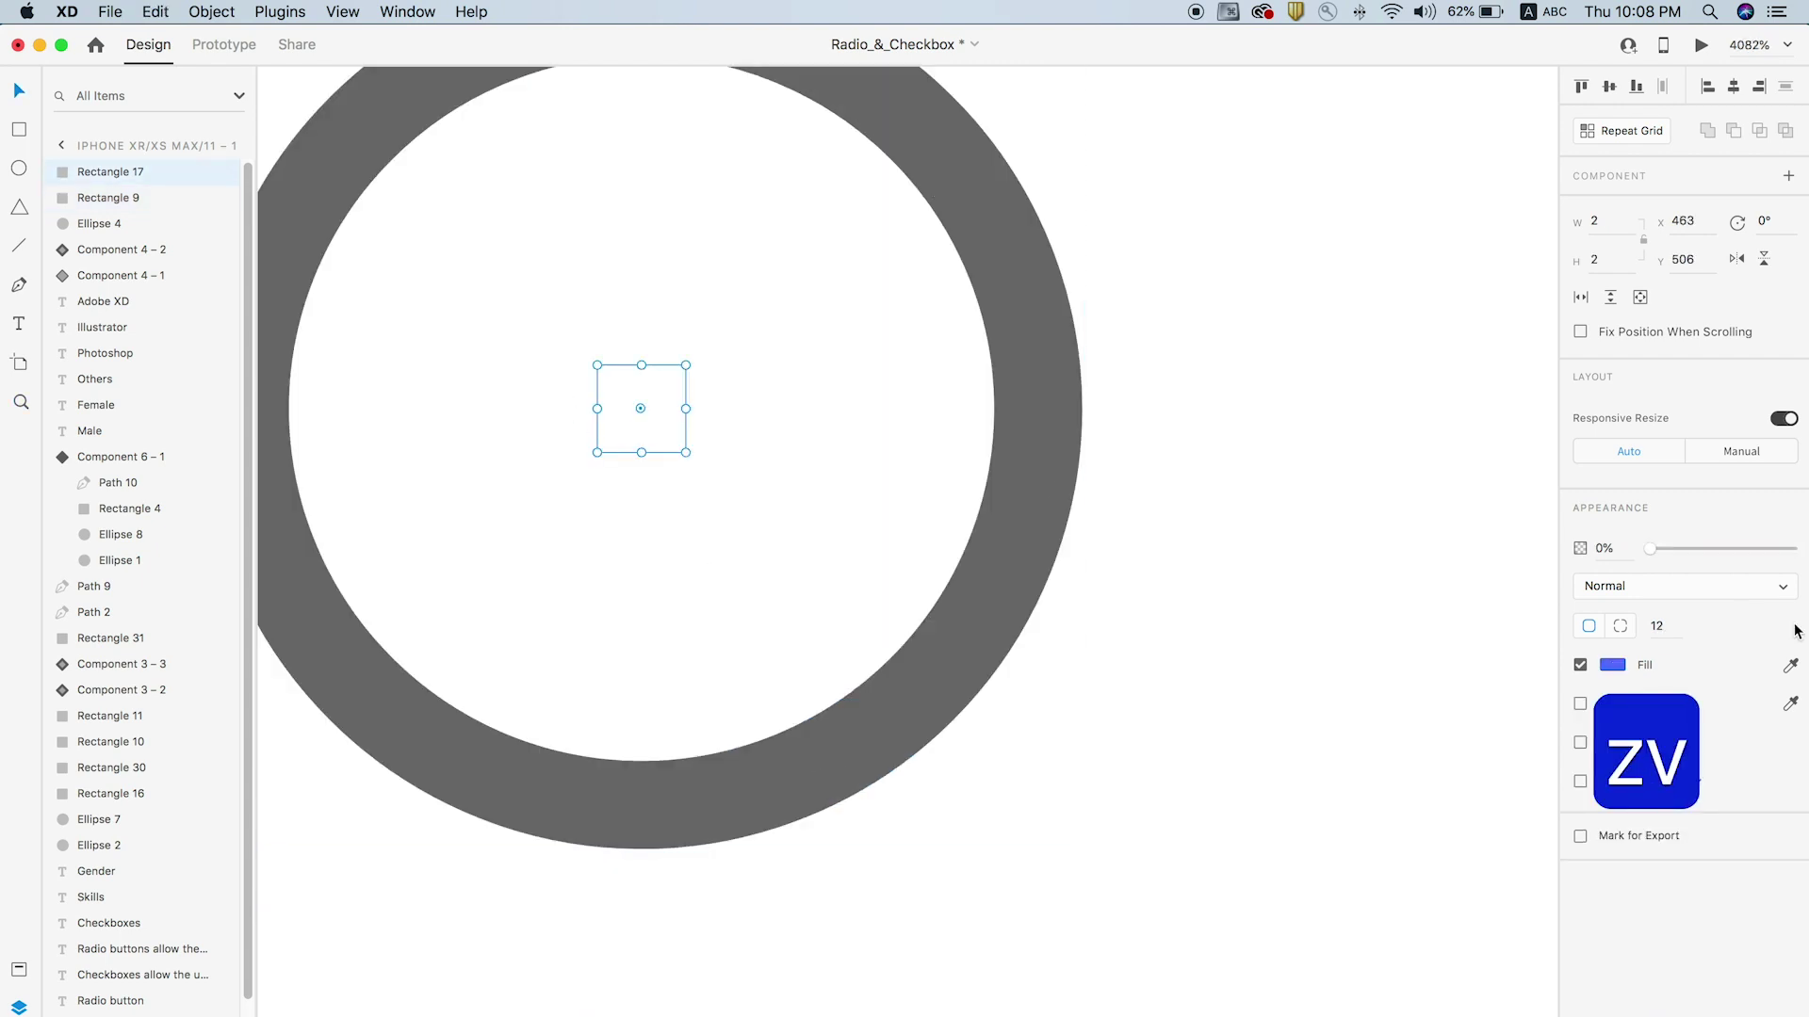
drag(1649, 548, 1795, 549)
key(cmd+z)
scroll(919, 648, down, 10)
scroll(901, 647, up, 5)
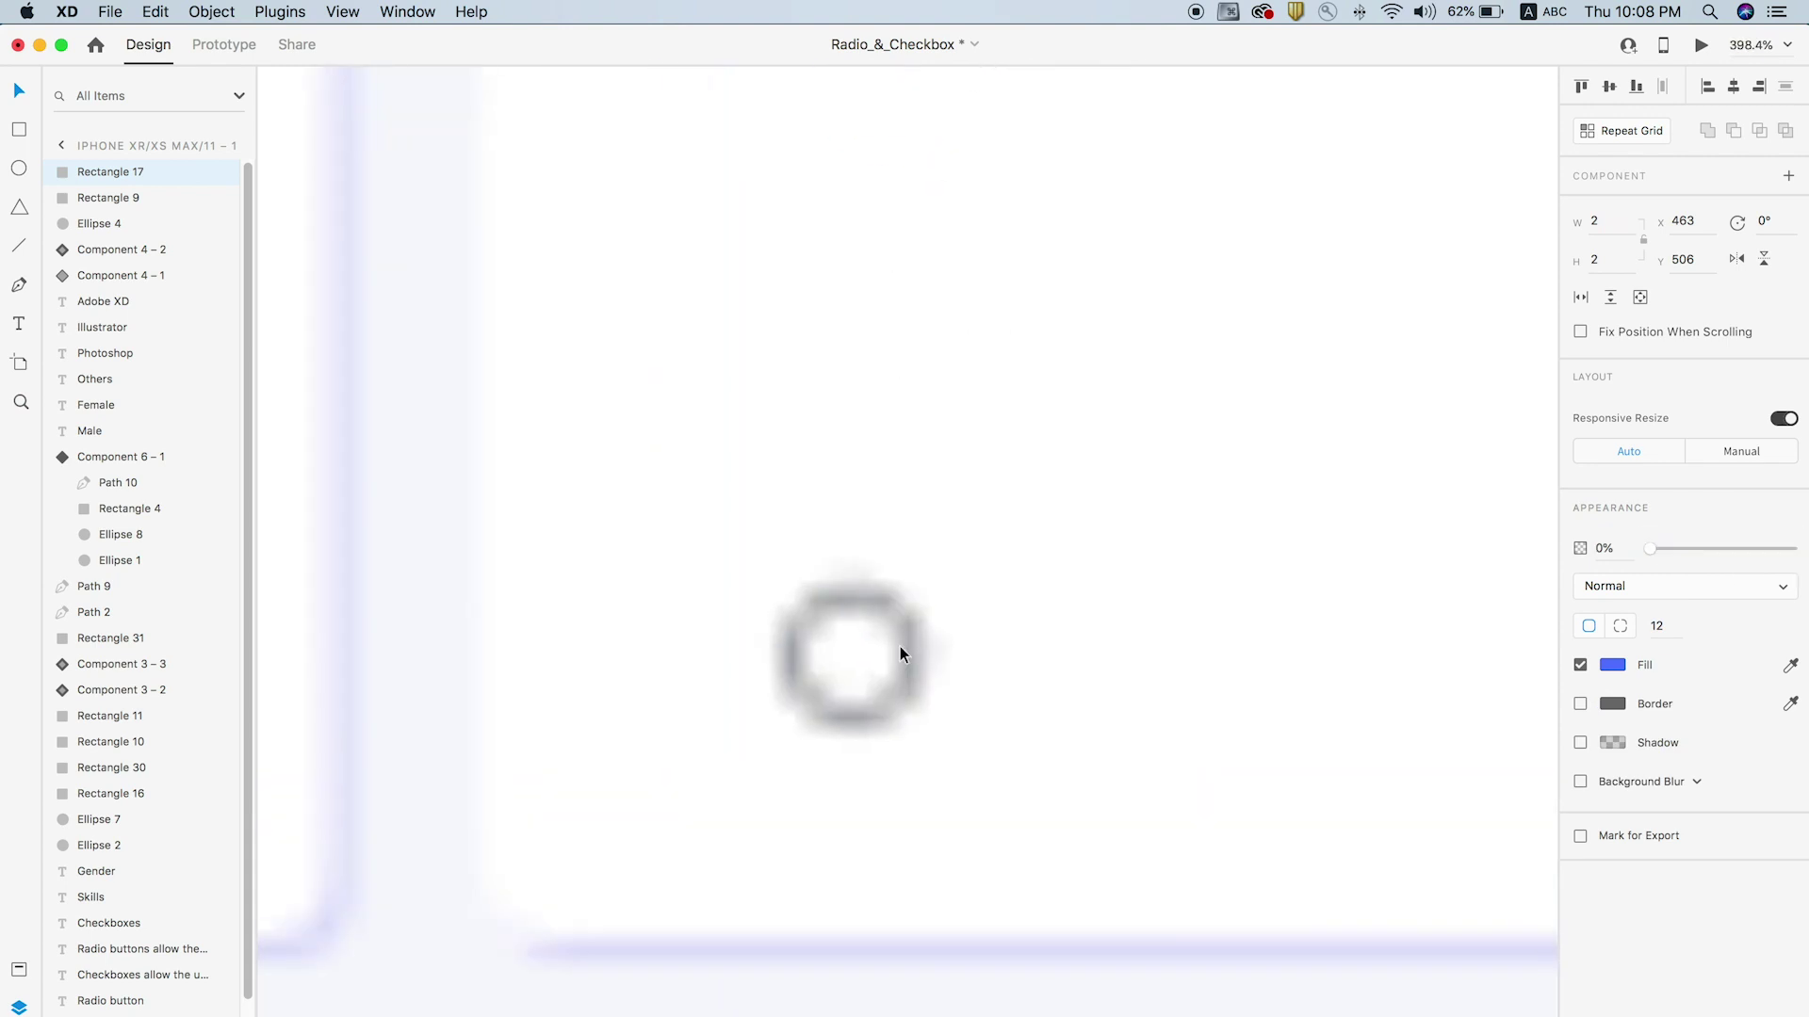
Make a new component from the copied radio button's ring, center dot and background circle
click(853, 626)
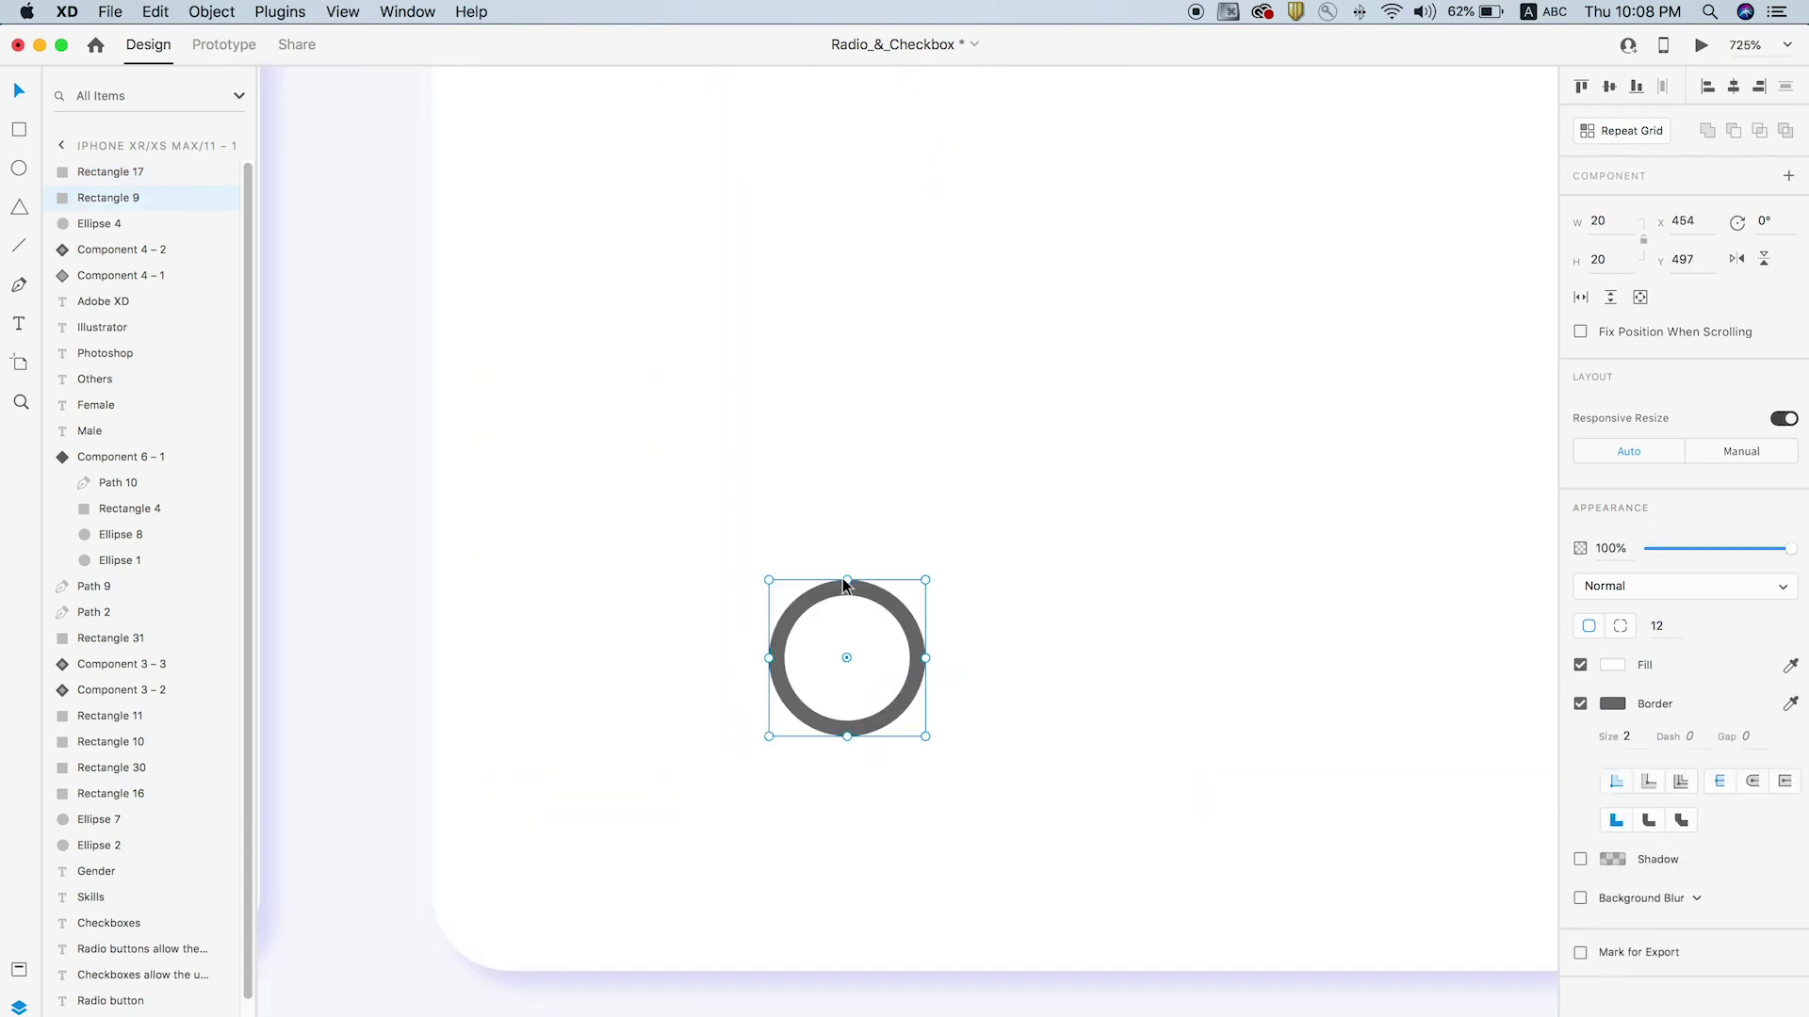
scroll(928, 830, down, 5)
drag(920, 1001, 986, 755)
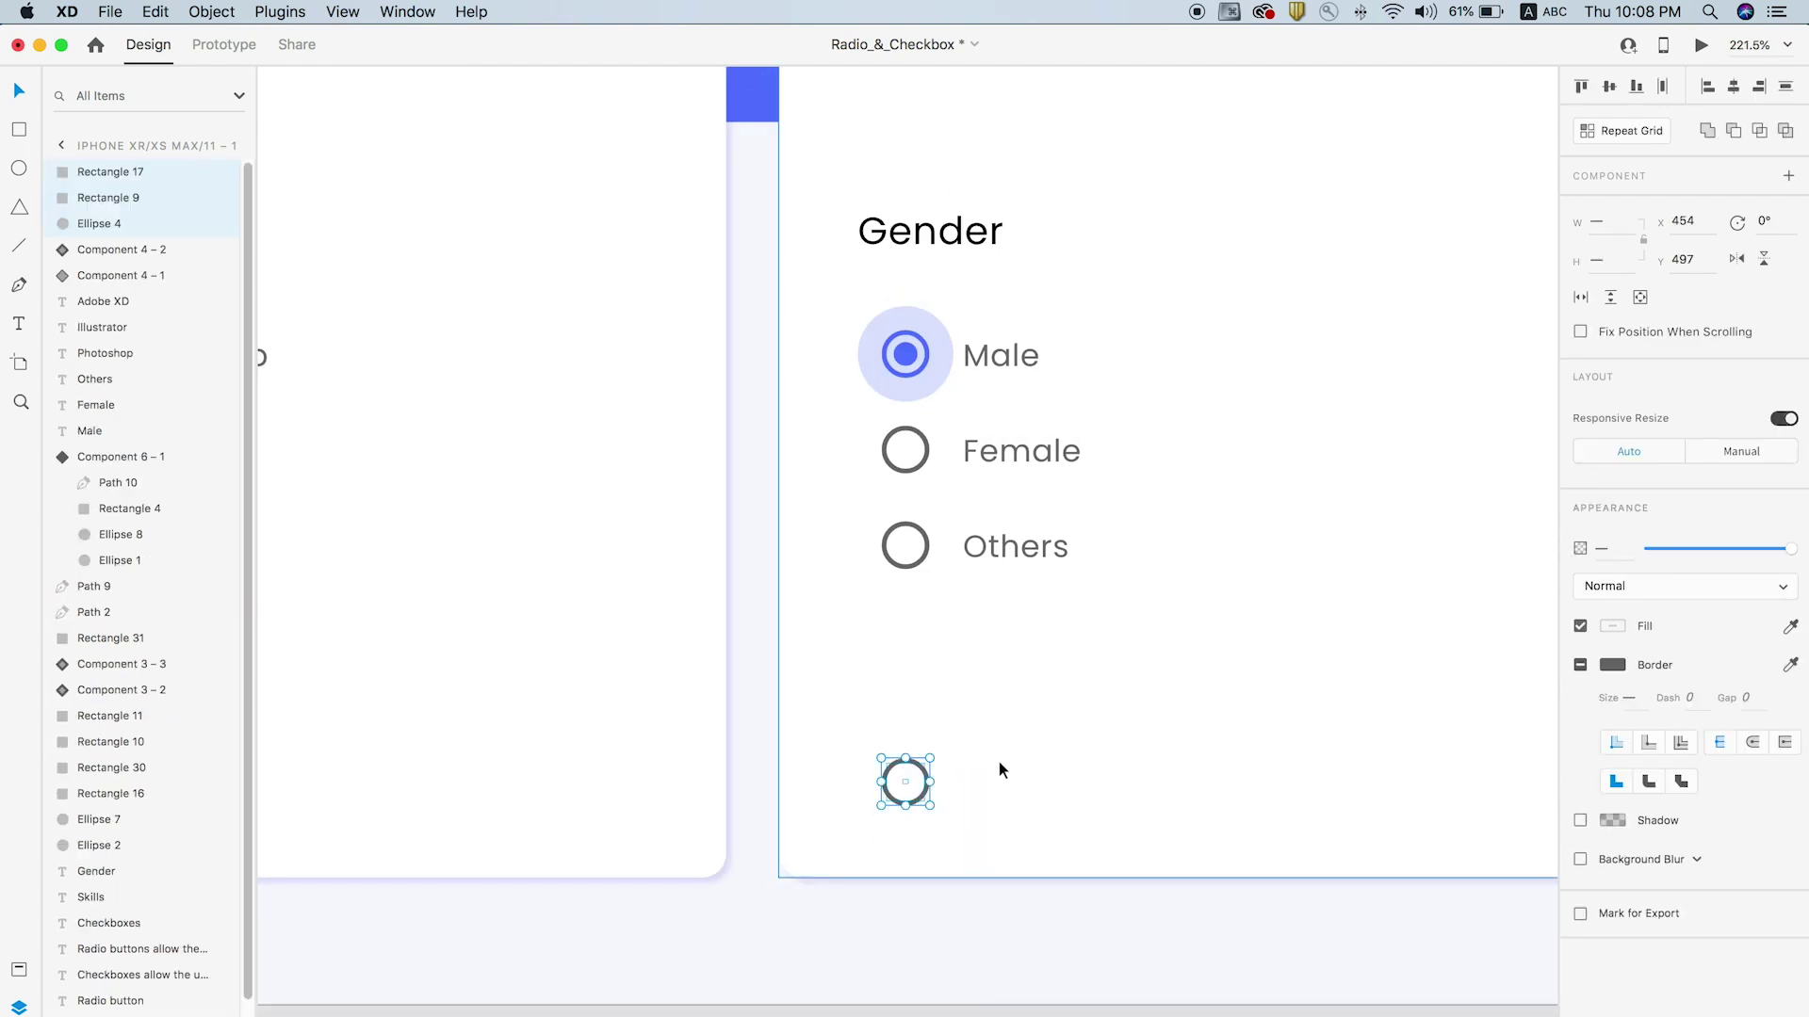
key(super+k)
Add a new state named State 2 to the new radio button component
key(z)
drag(804, 688, 1107, 892)
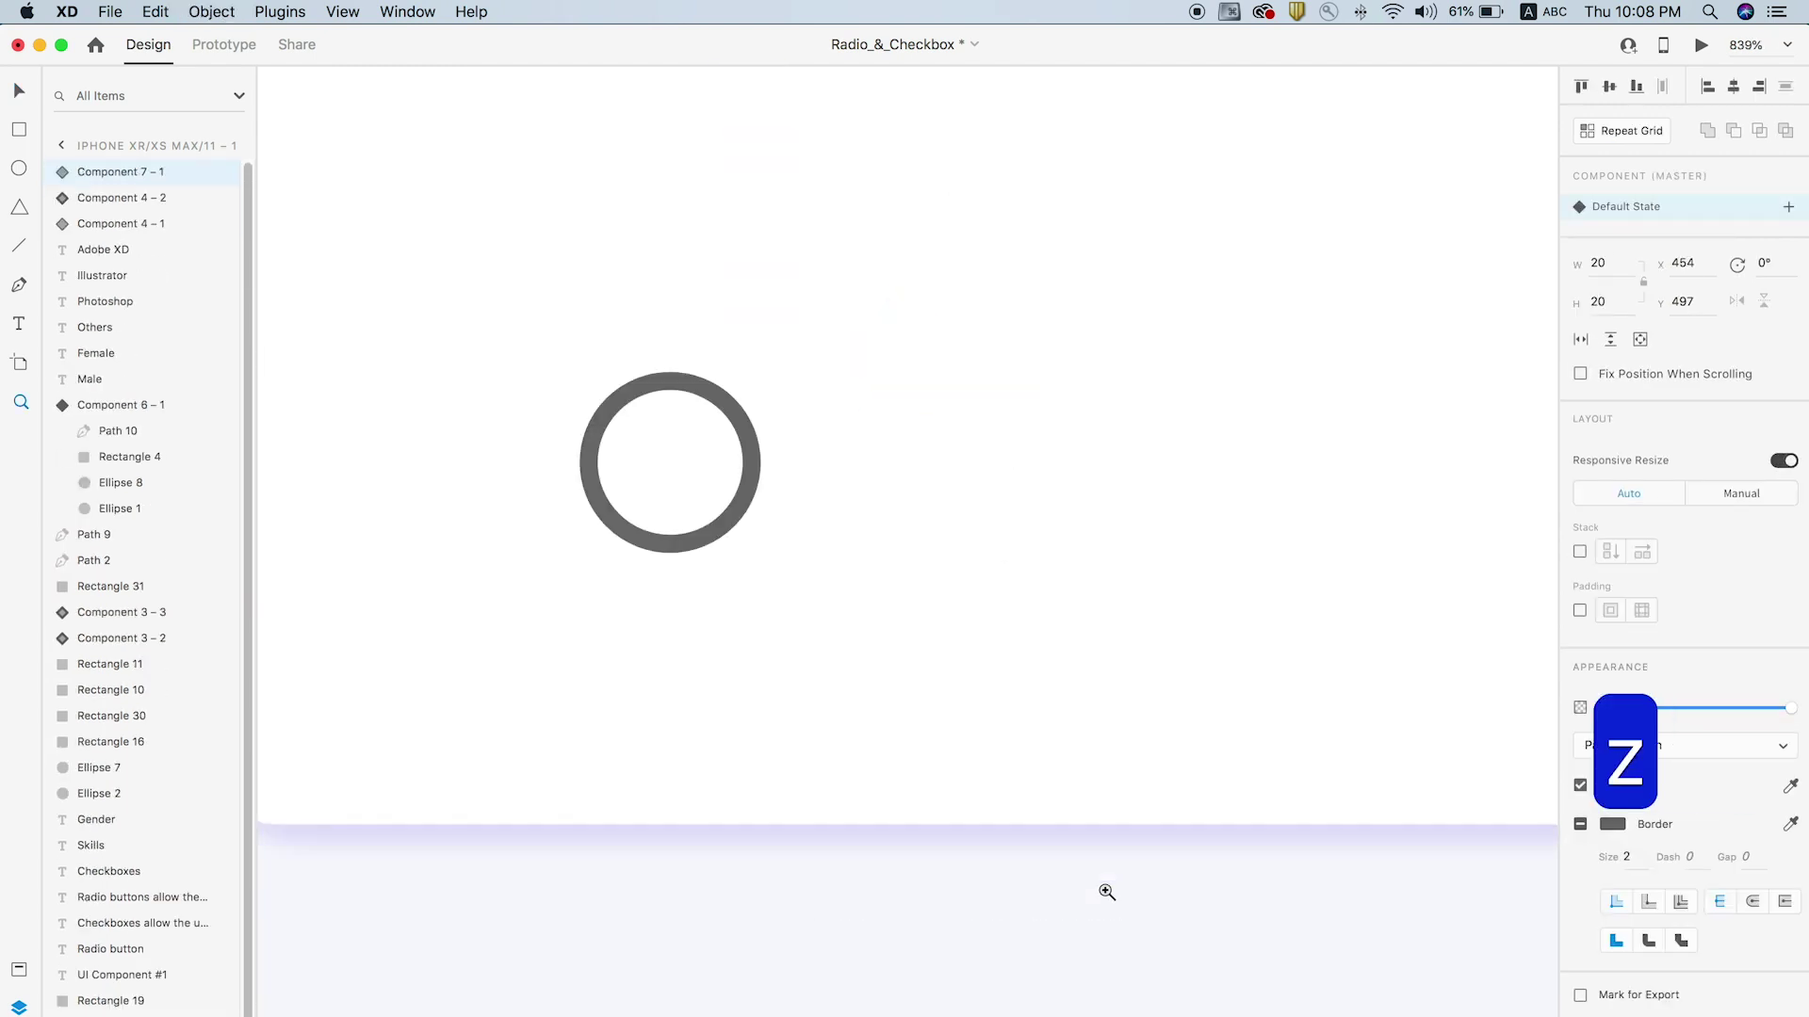
click(1788, 206)
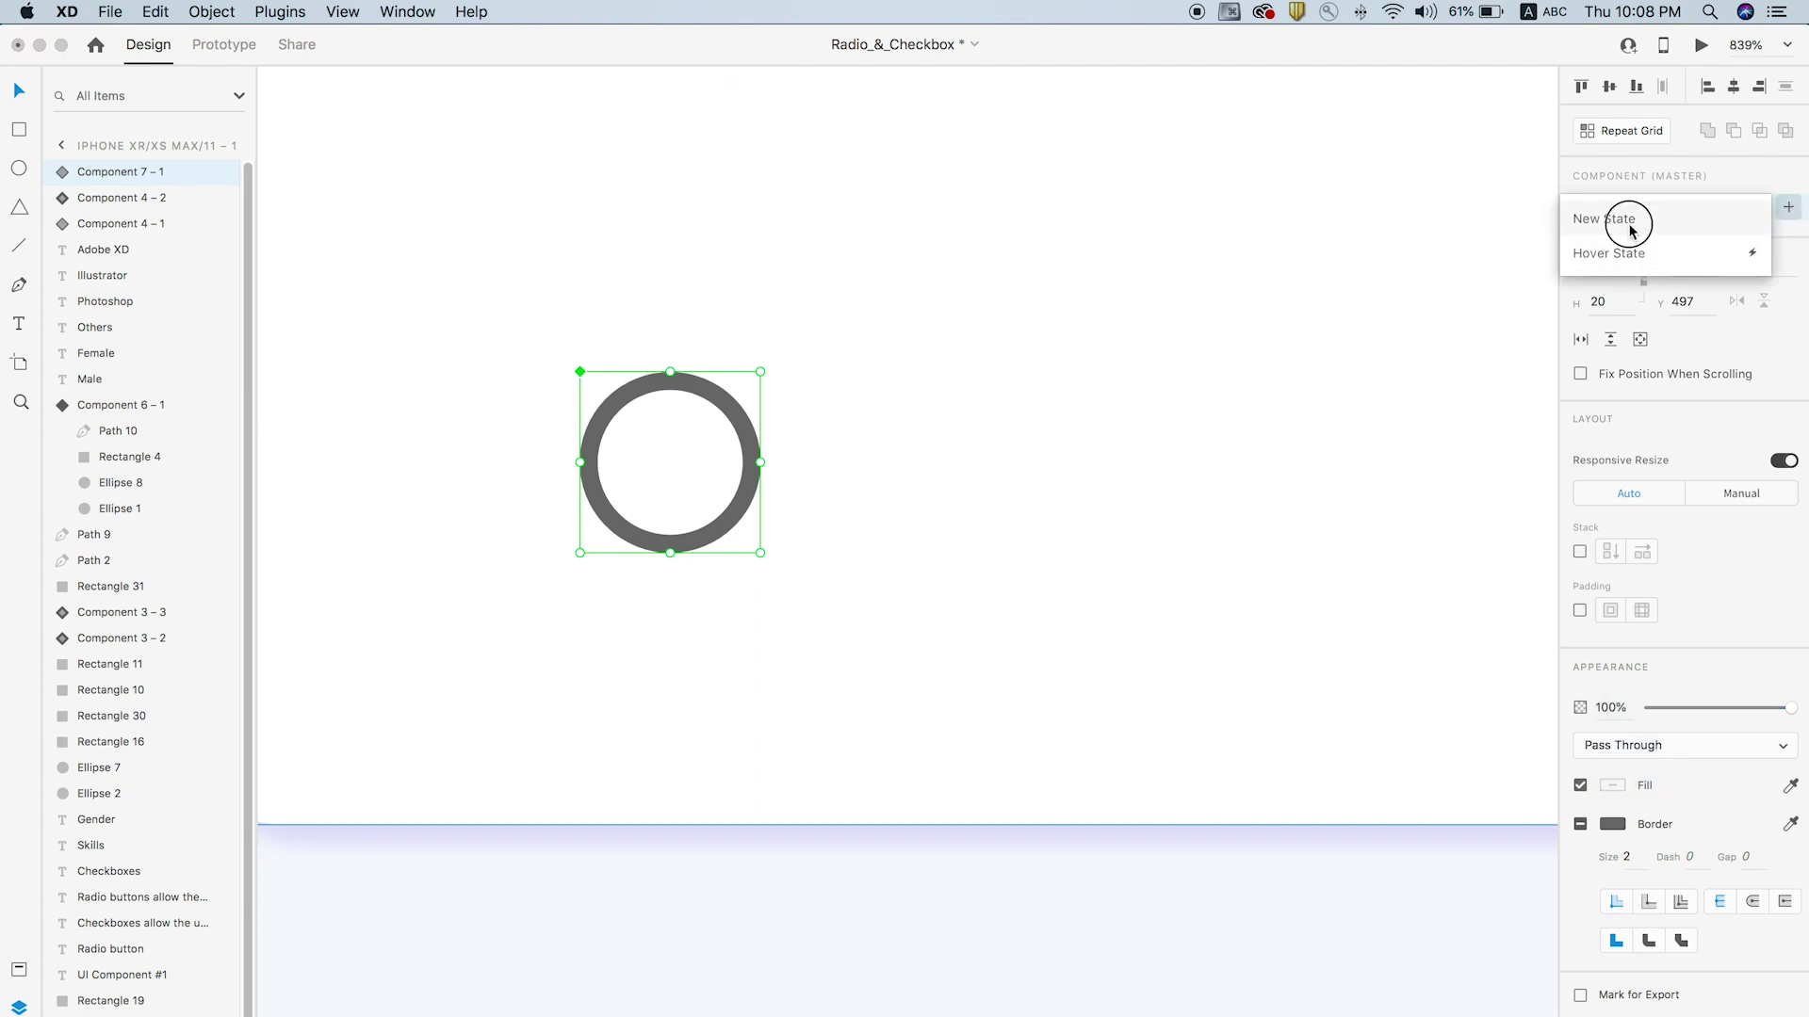
click(1630, 229)
key(Return)
click(961, 455)
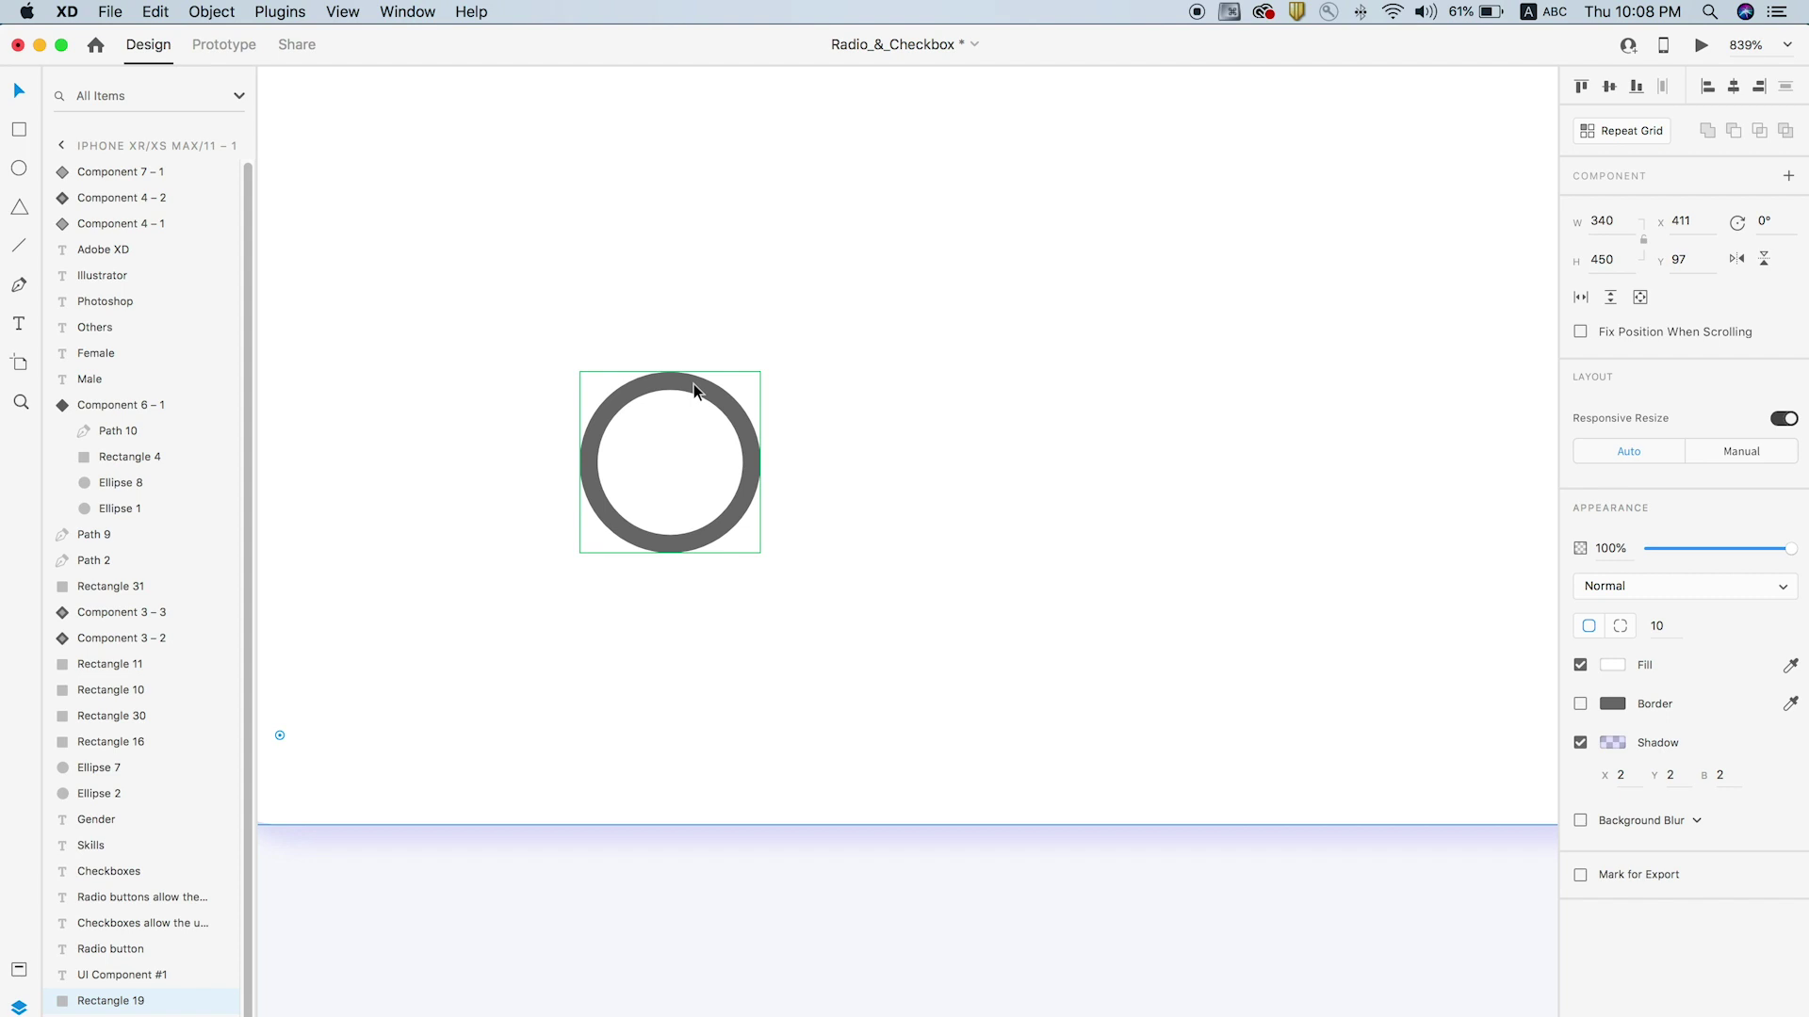
In State 2, enlarge the background circle from its center to 40 × 40 and set its opacity to 0%
double_click(694, 383)
drag(829, 312, 852, 280)
drag(1681, 609, 1644, 604)
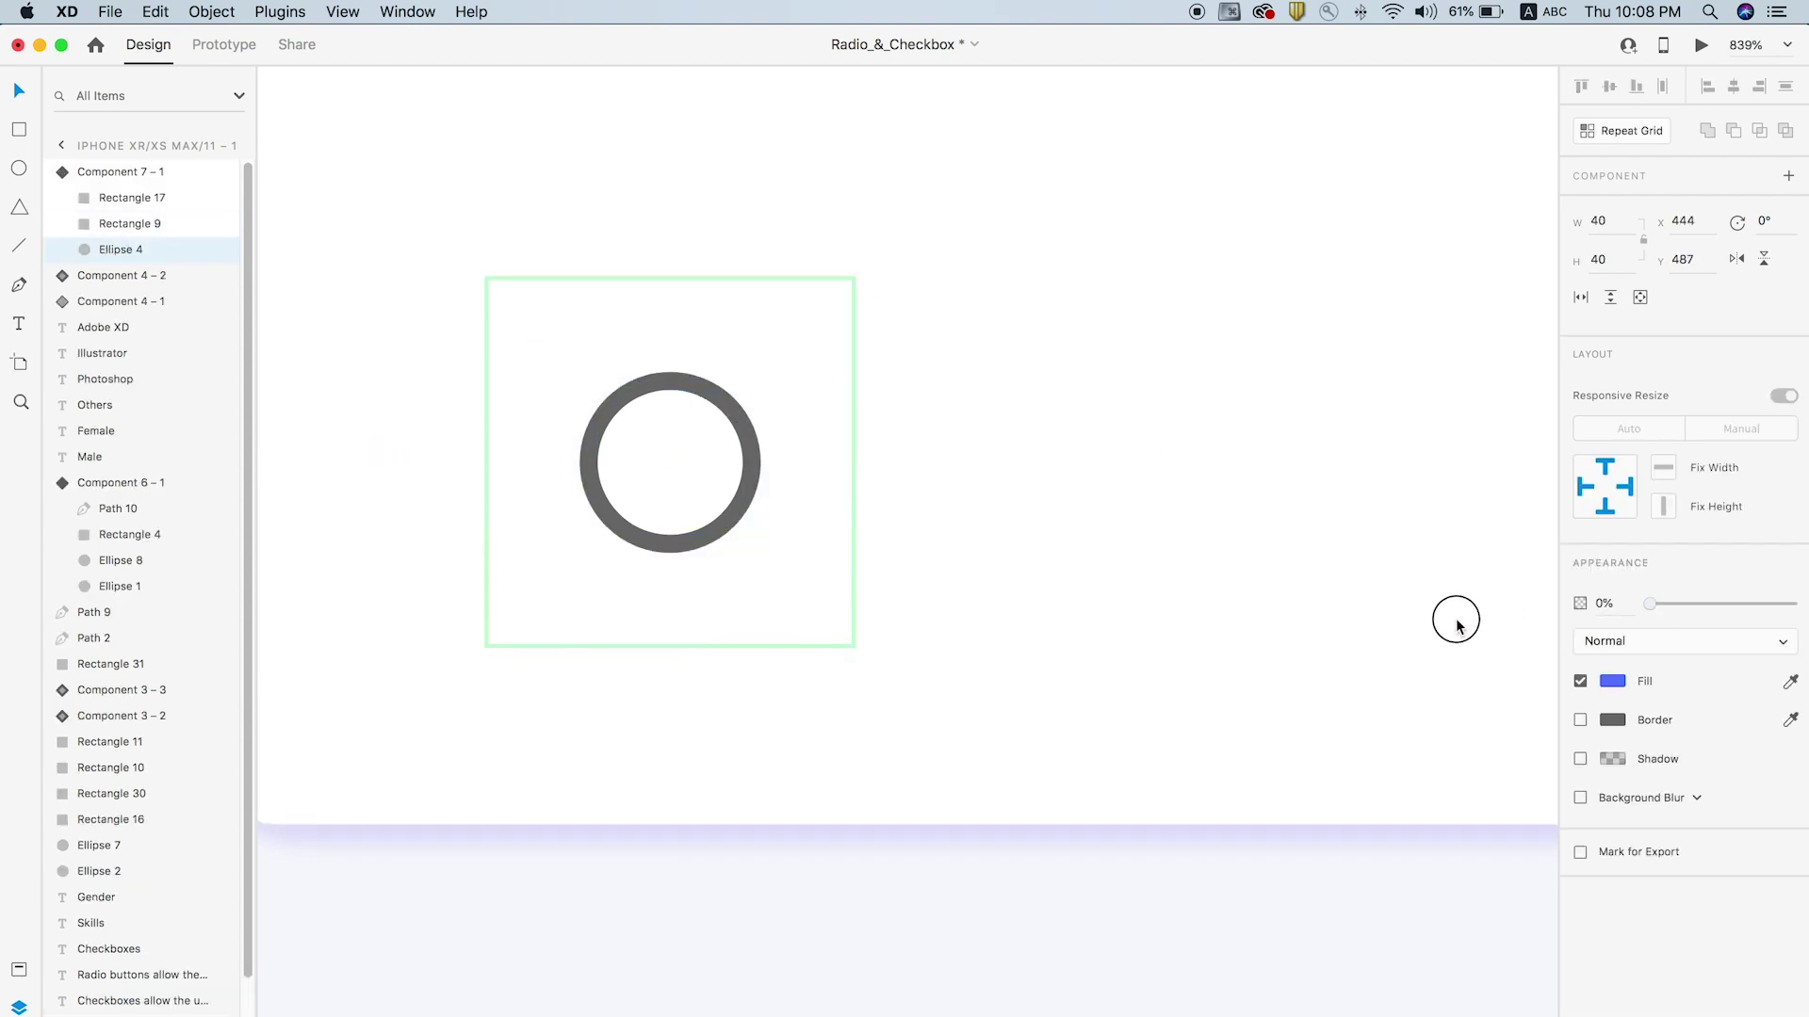
Raise the center dot's opacity to 100% and enlarge it from its center to about half the ring's diameter
click(675, 464)
drag(1658, 607, 1791, 604)
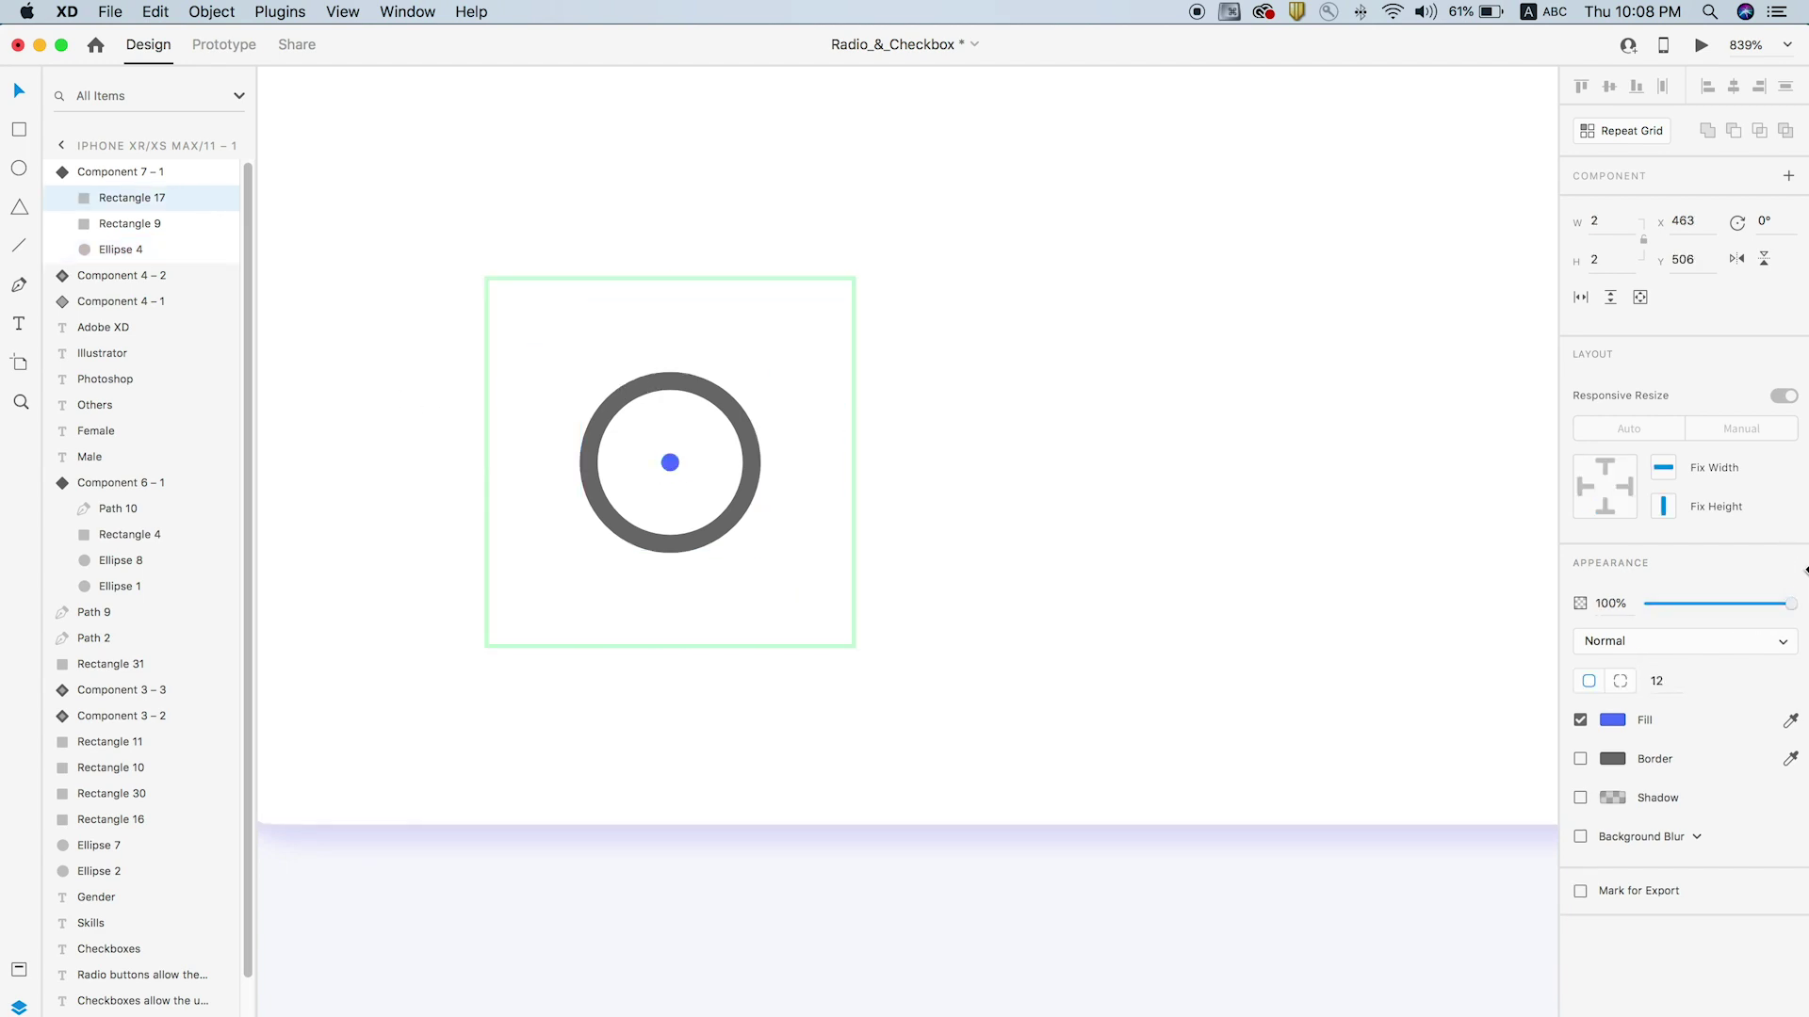
drag(683, 452, 727, 421)
Recolor the ring's border with the blue sampled from the center dot
click(704, 391)
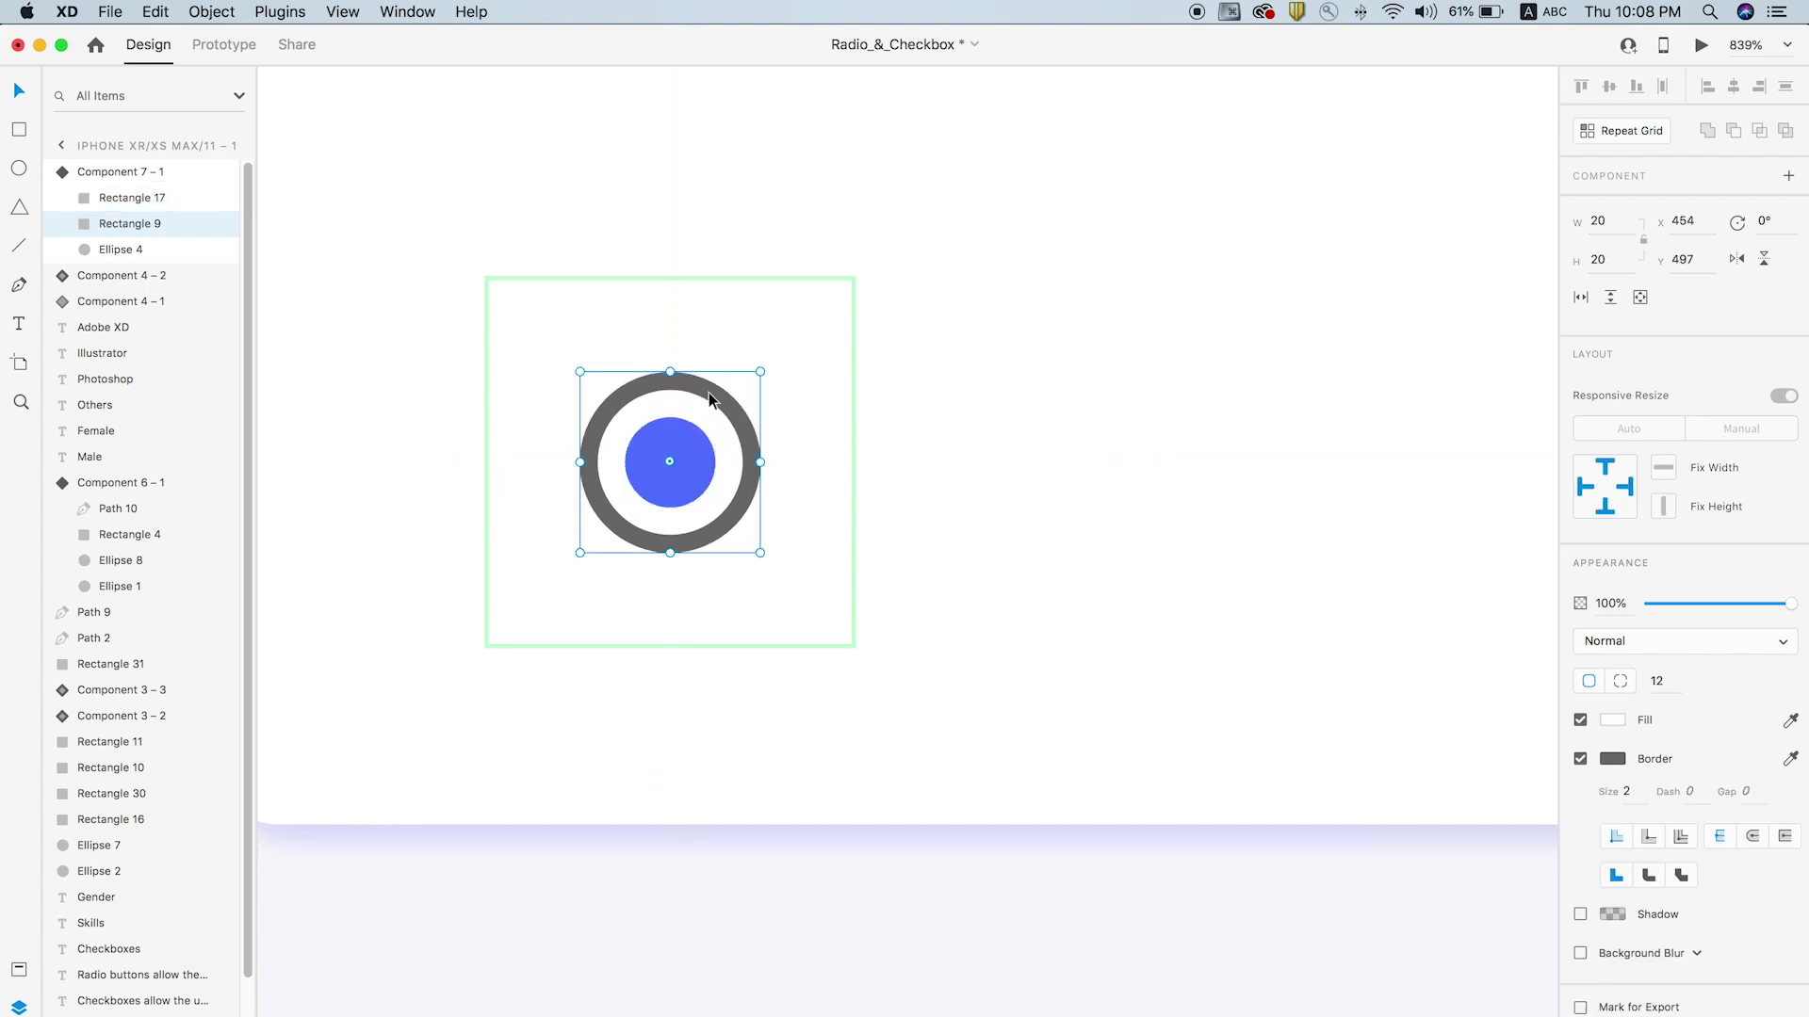
click(1790, 758)
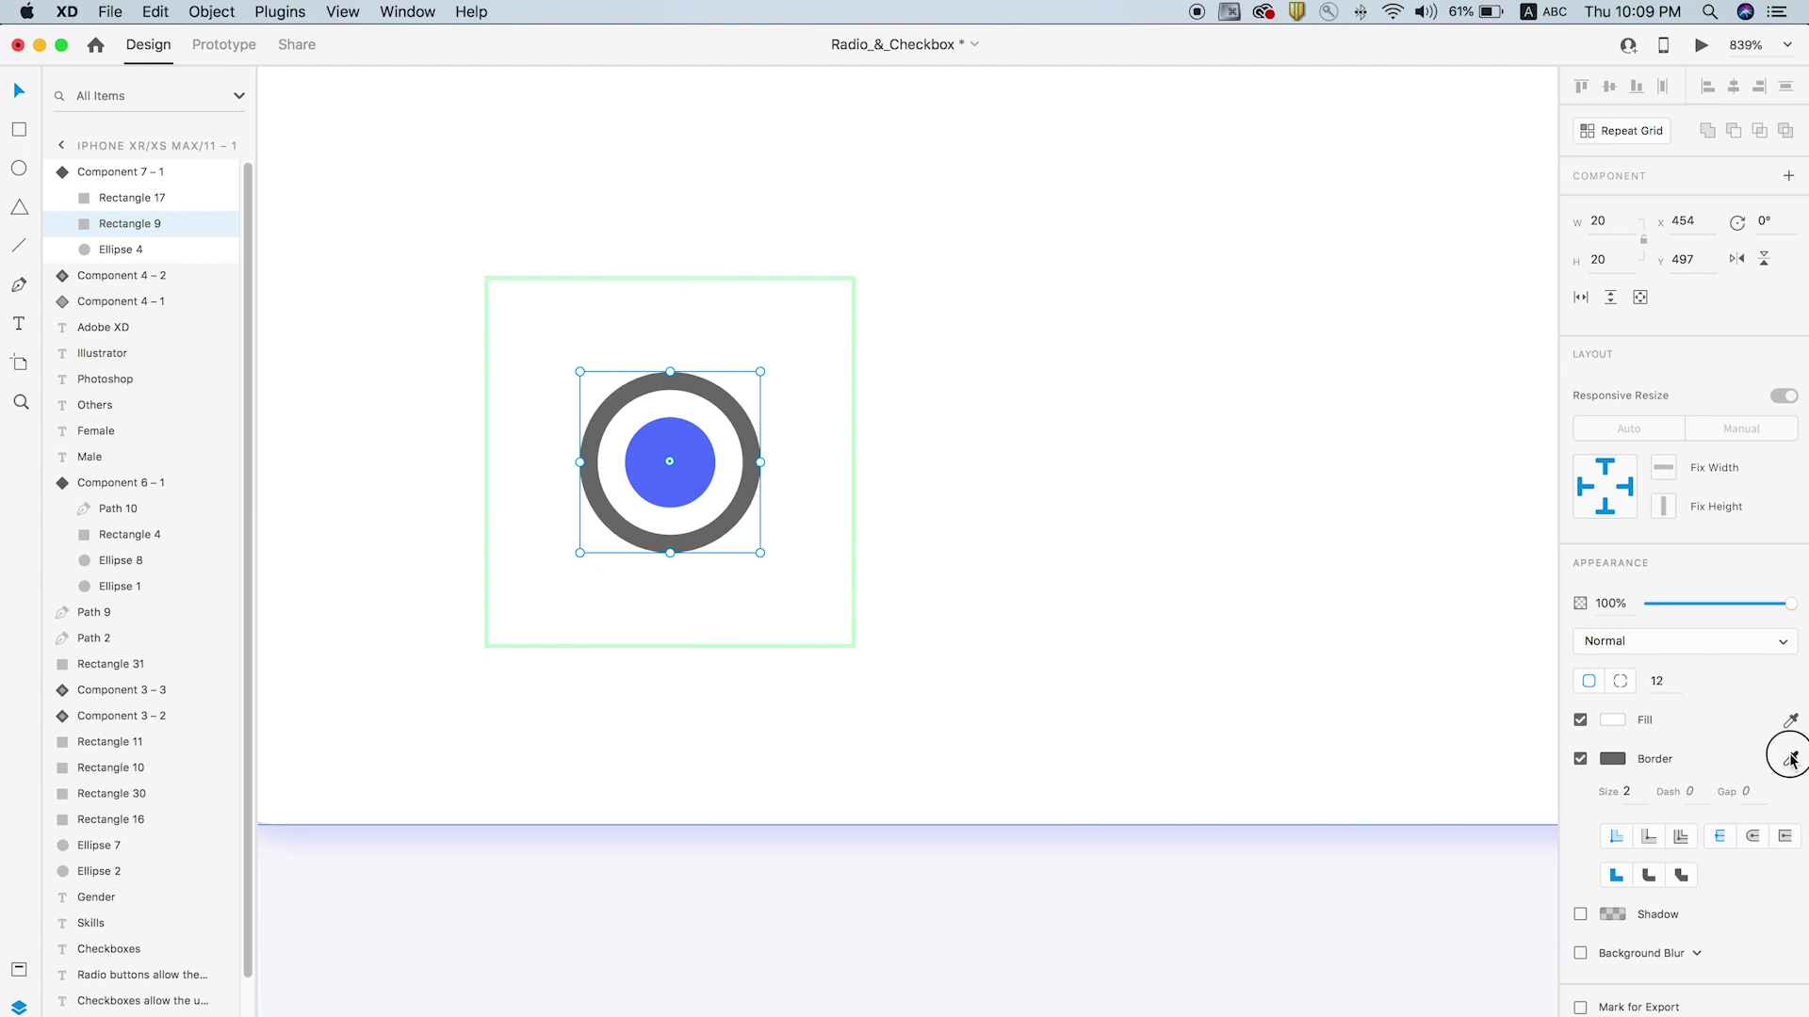
click(666, 454)
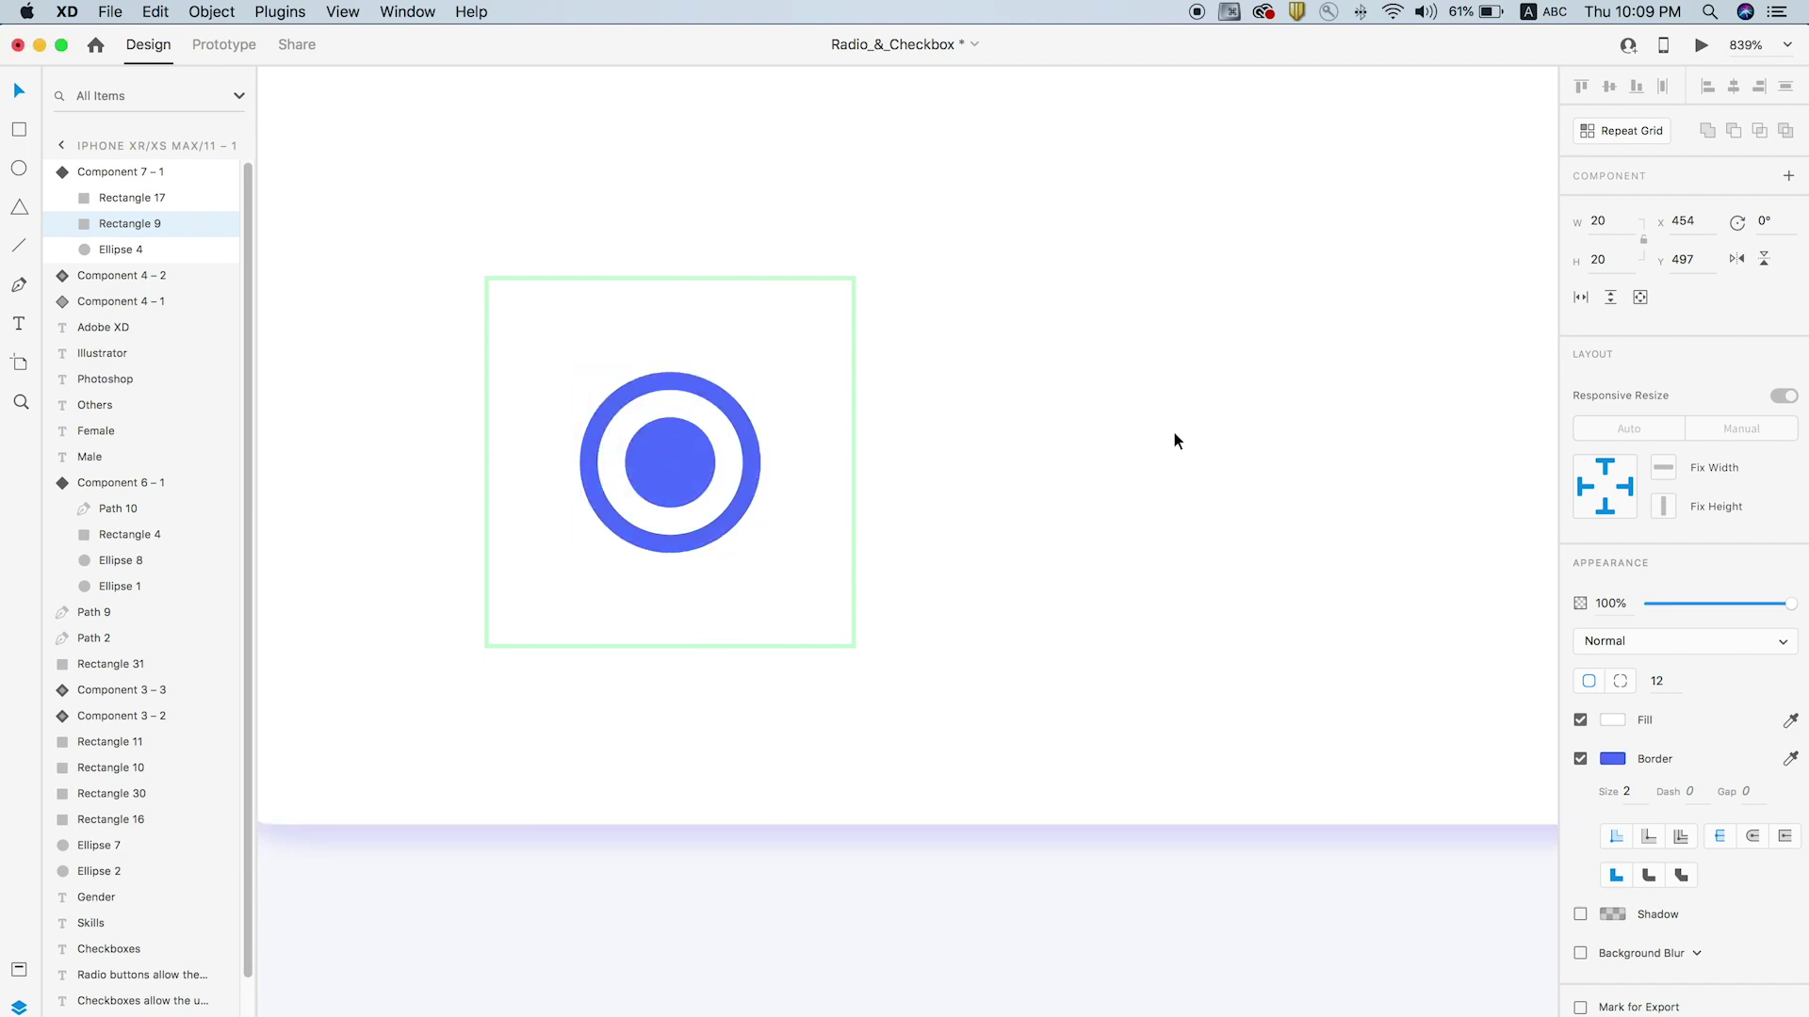
key(Escape)
scroll(703, 411, down, 10)
click(722, 452)
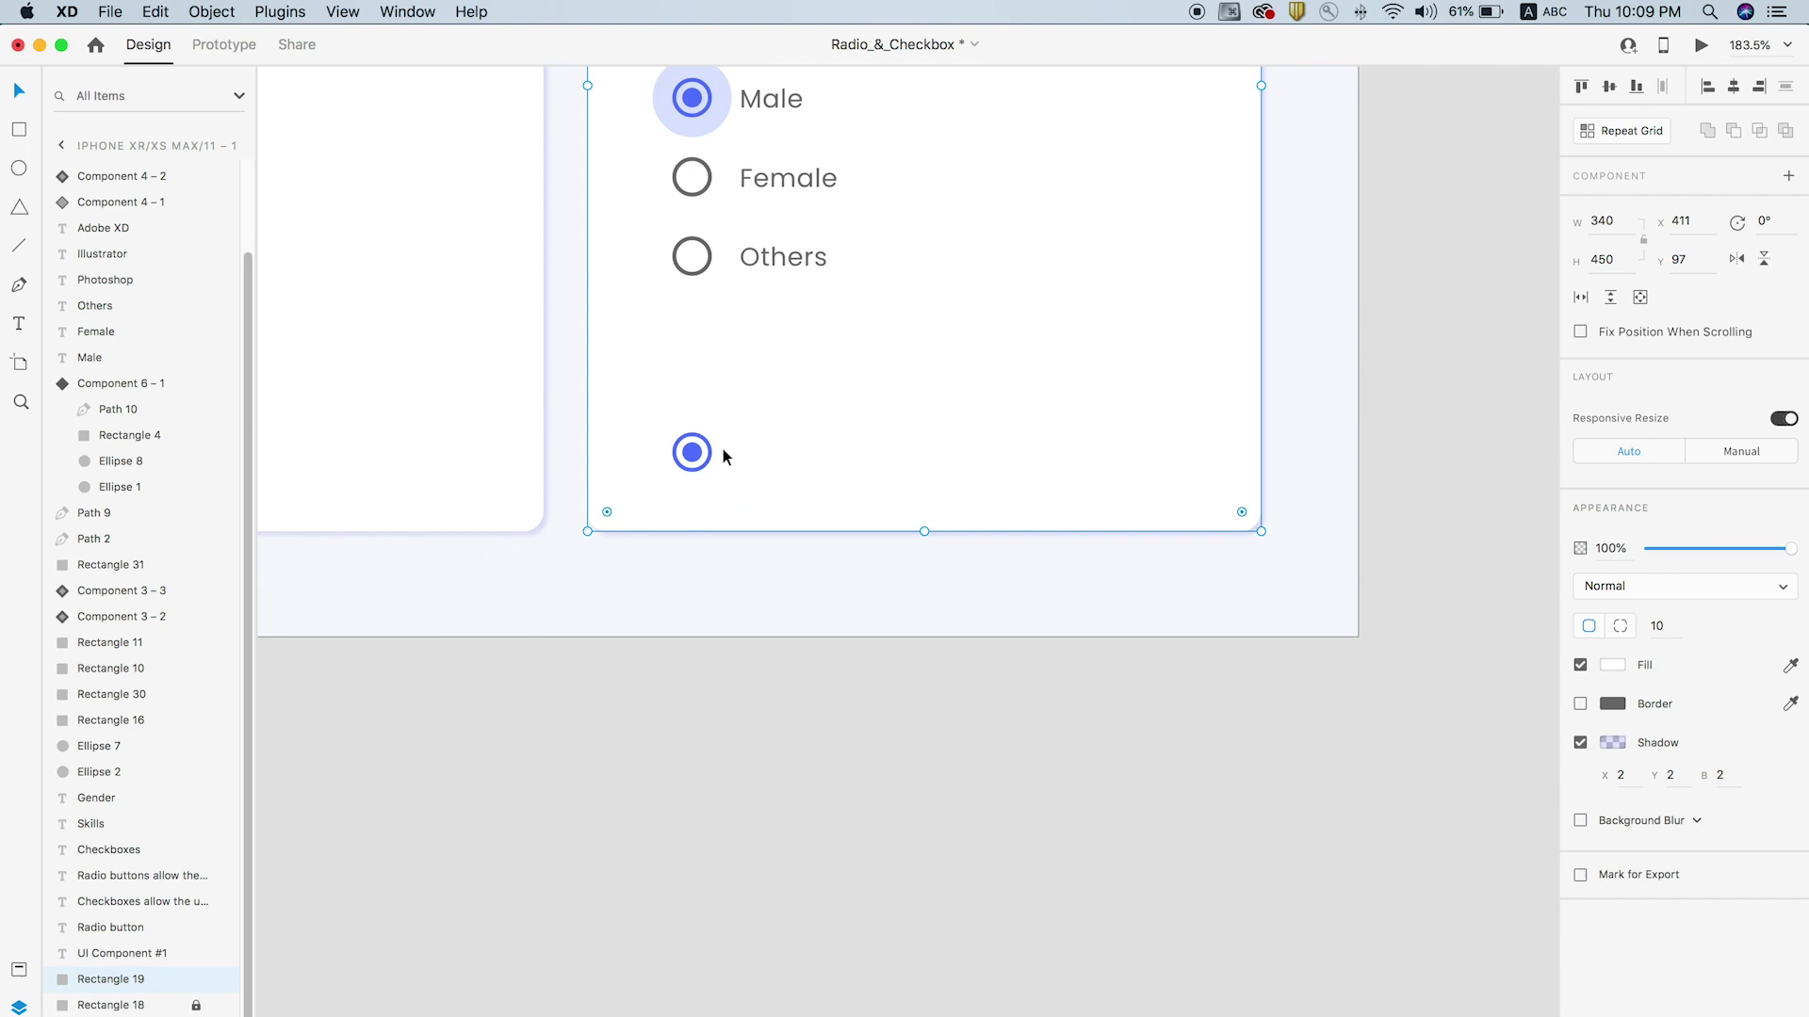
click(739, 607)
Give the radio button's Default State a Tap interaction that auto-animates to State 2 with Ease In-Out easing over 0.3 s
click(694, 452)
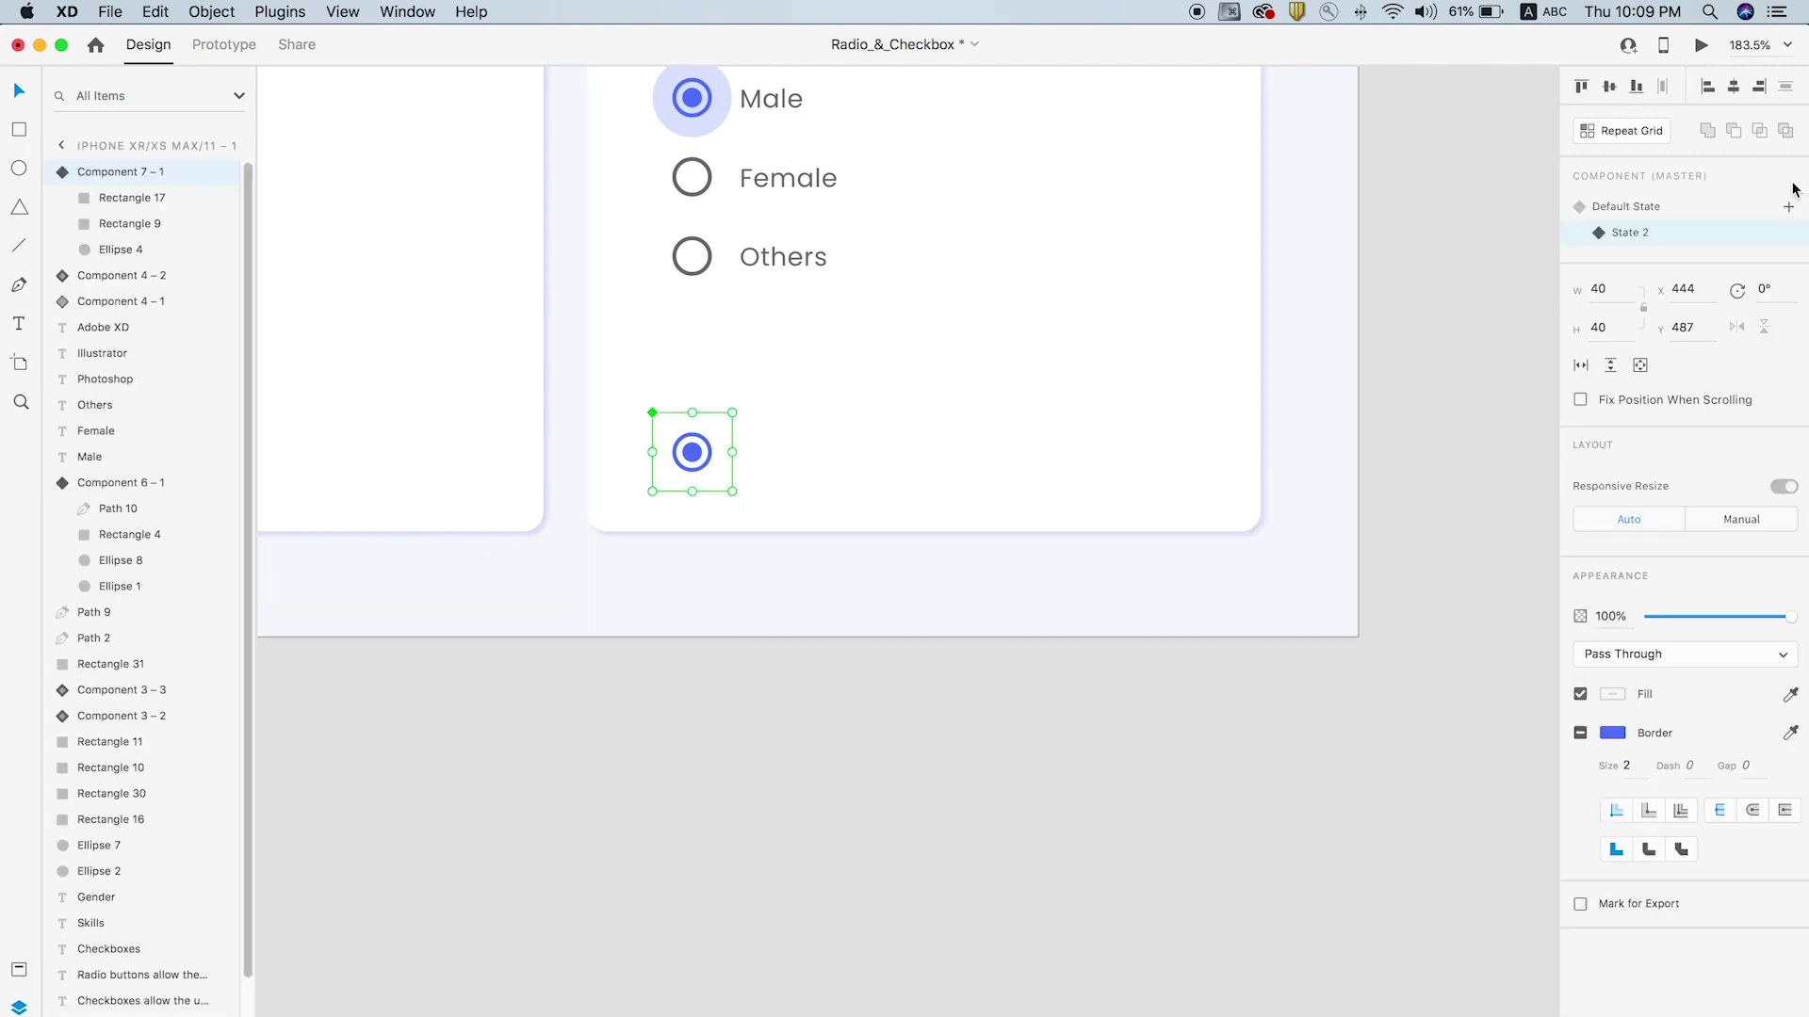
click(1644, 206)
click(1637, 228)
click(1639, 209)
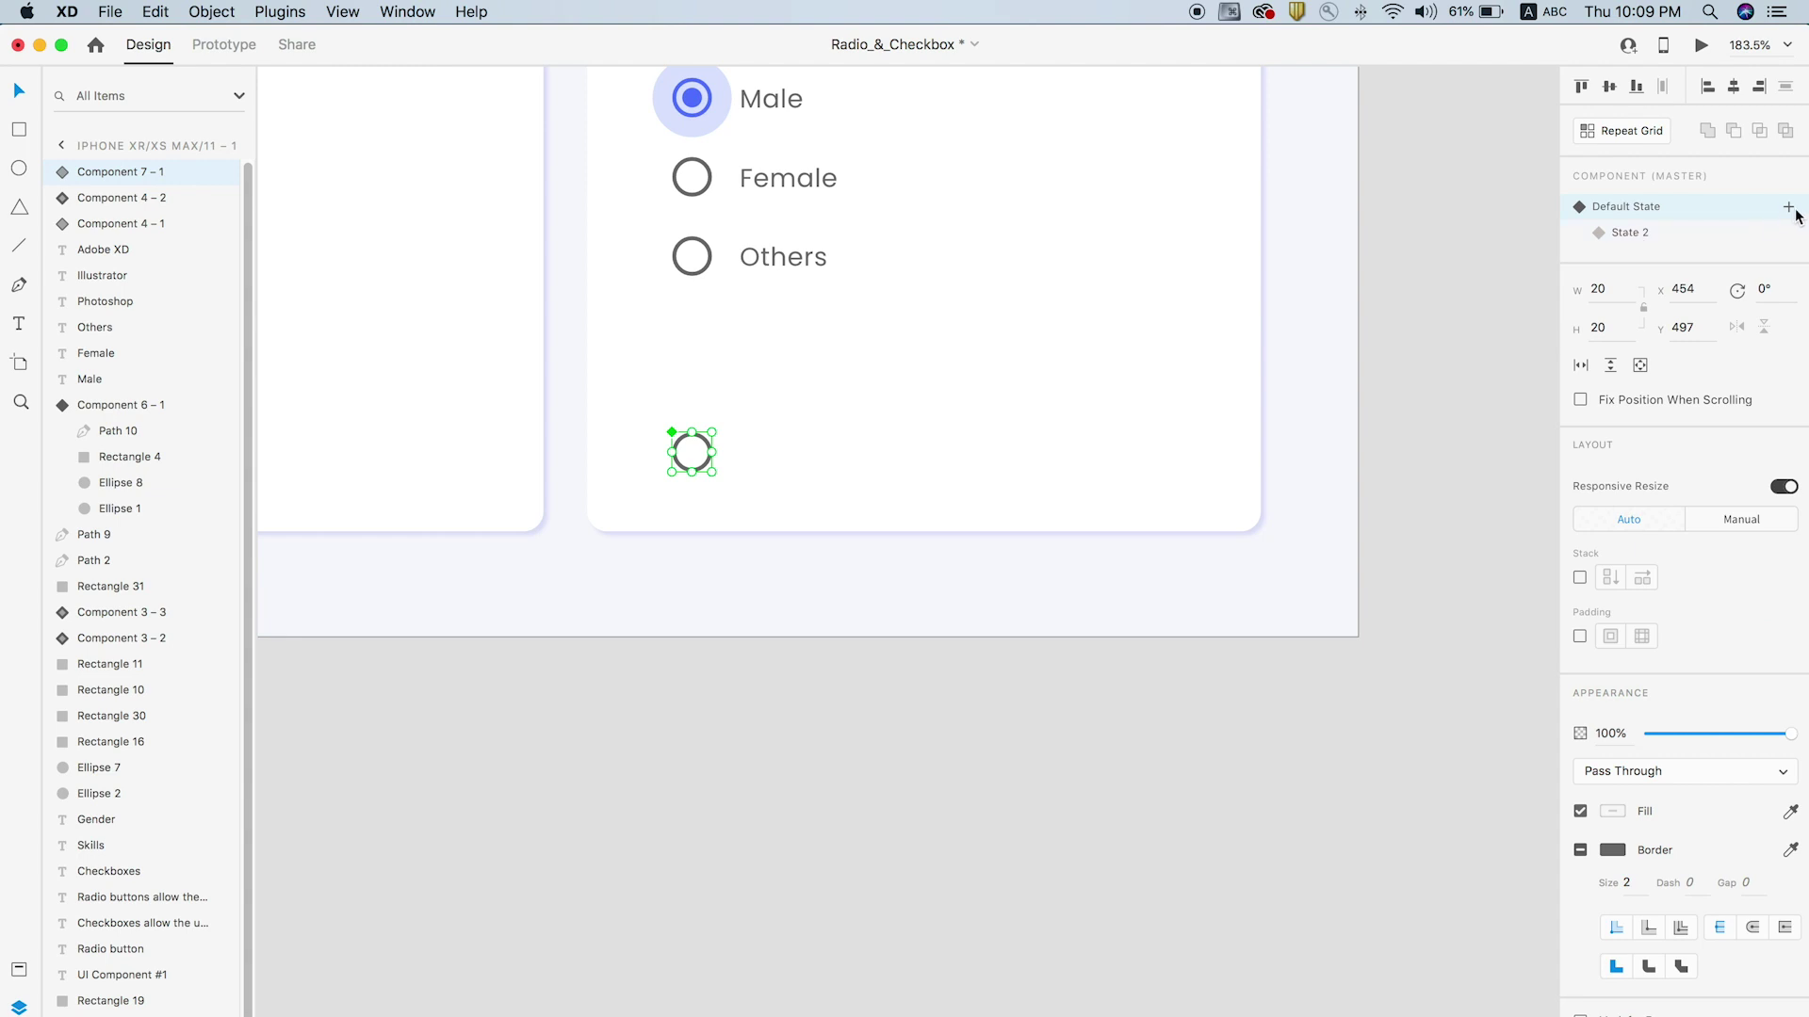
click(243, 49)
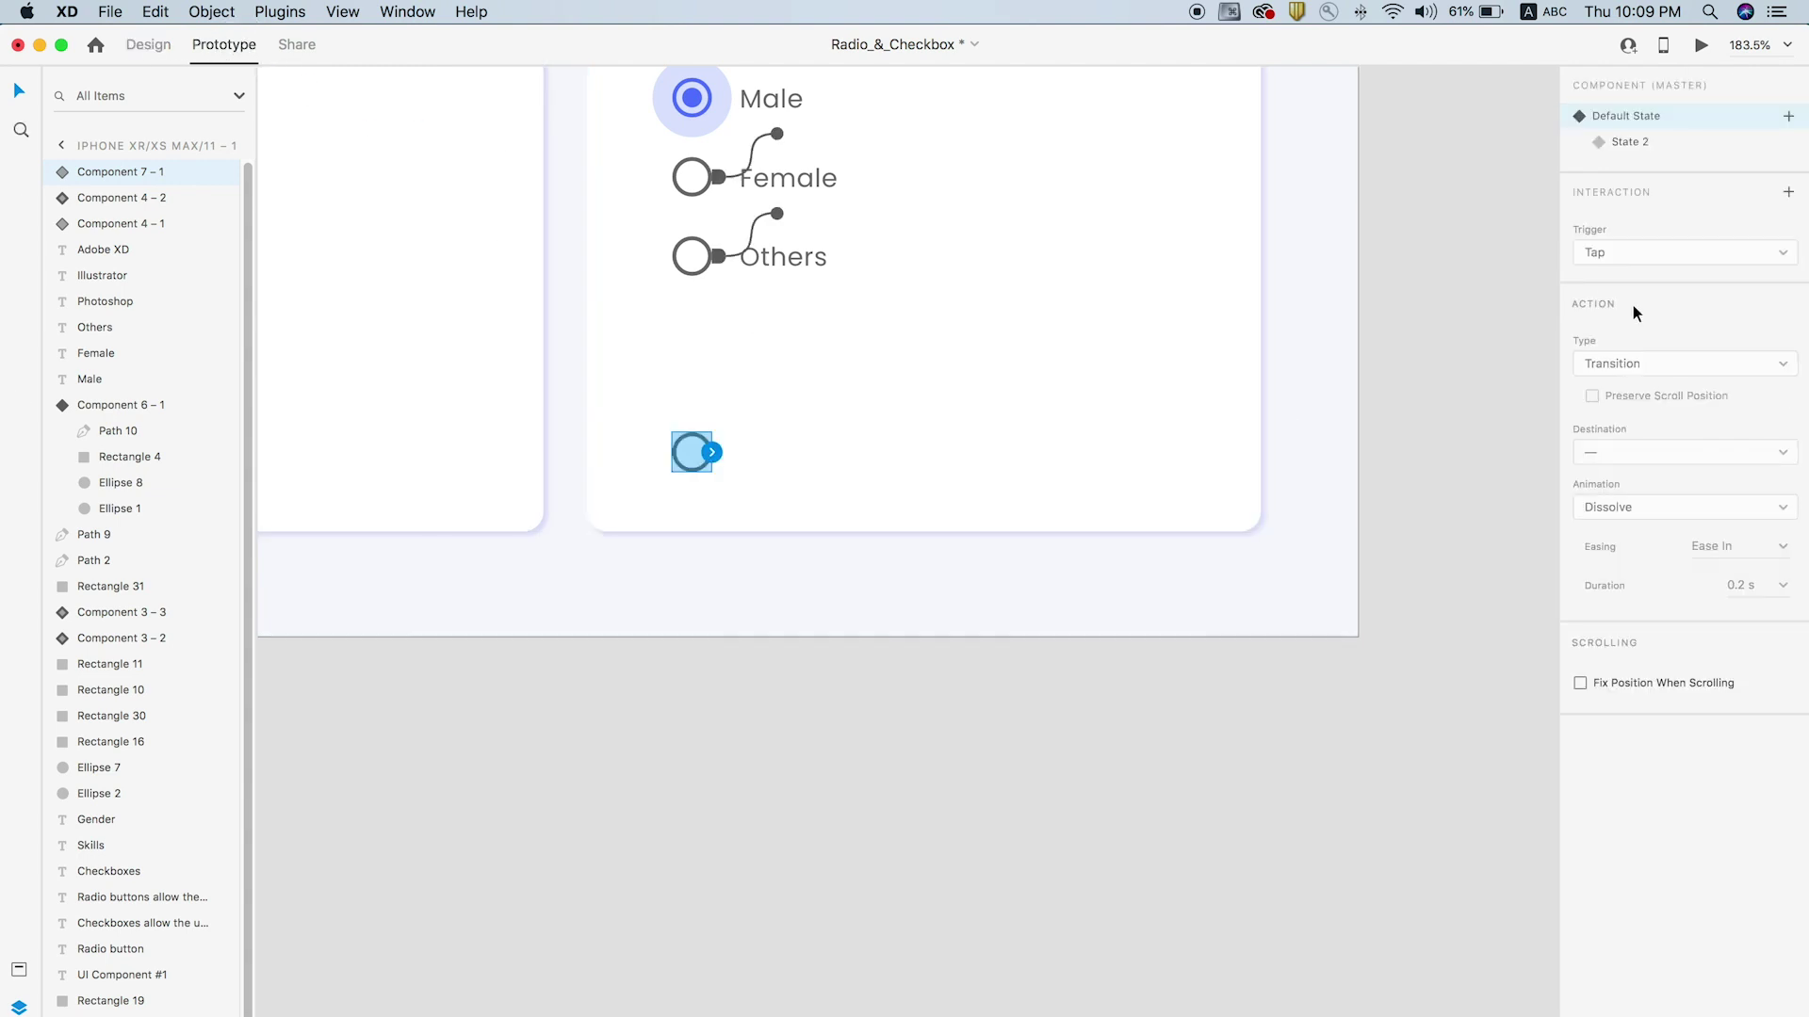
click(713, 453)
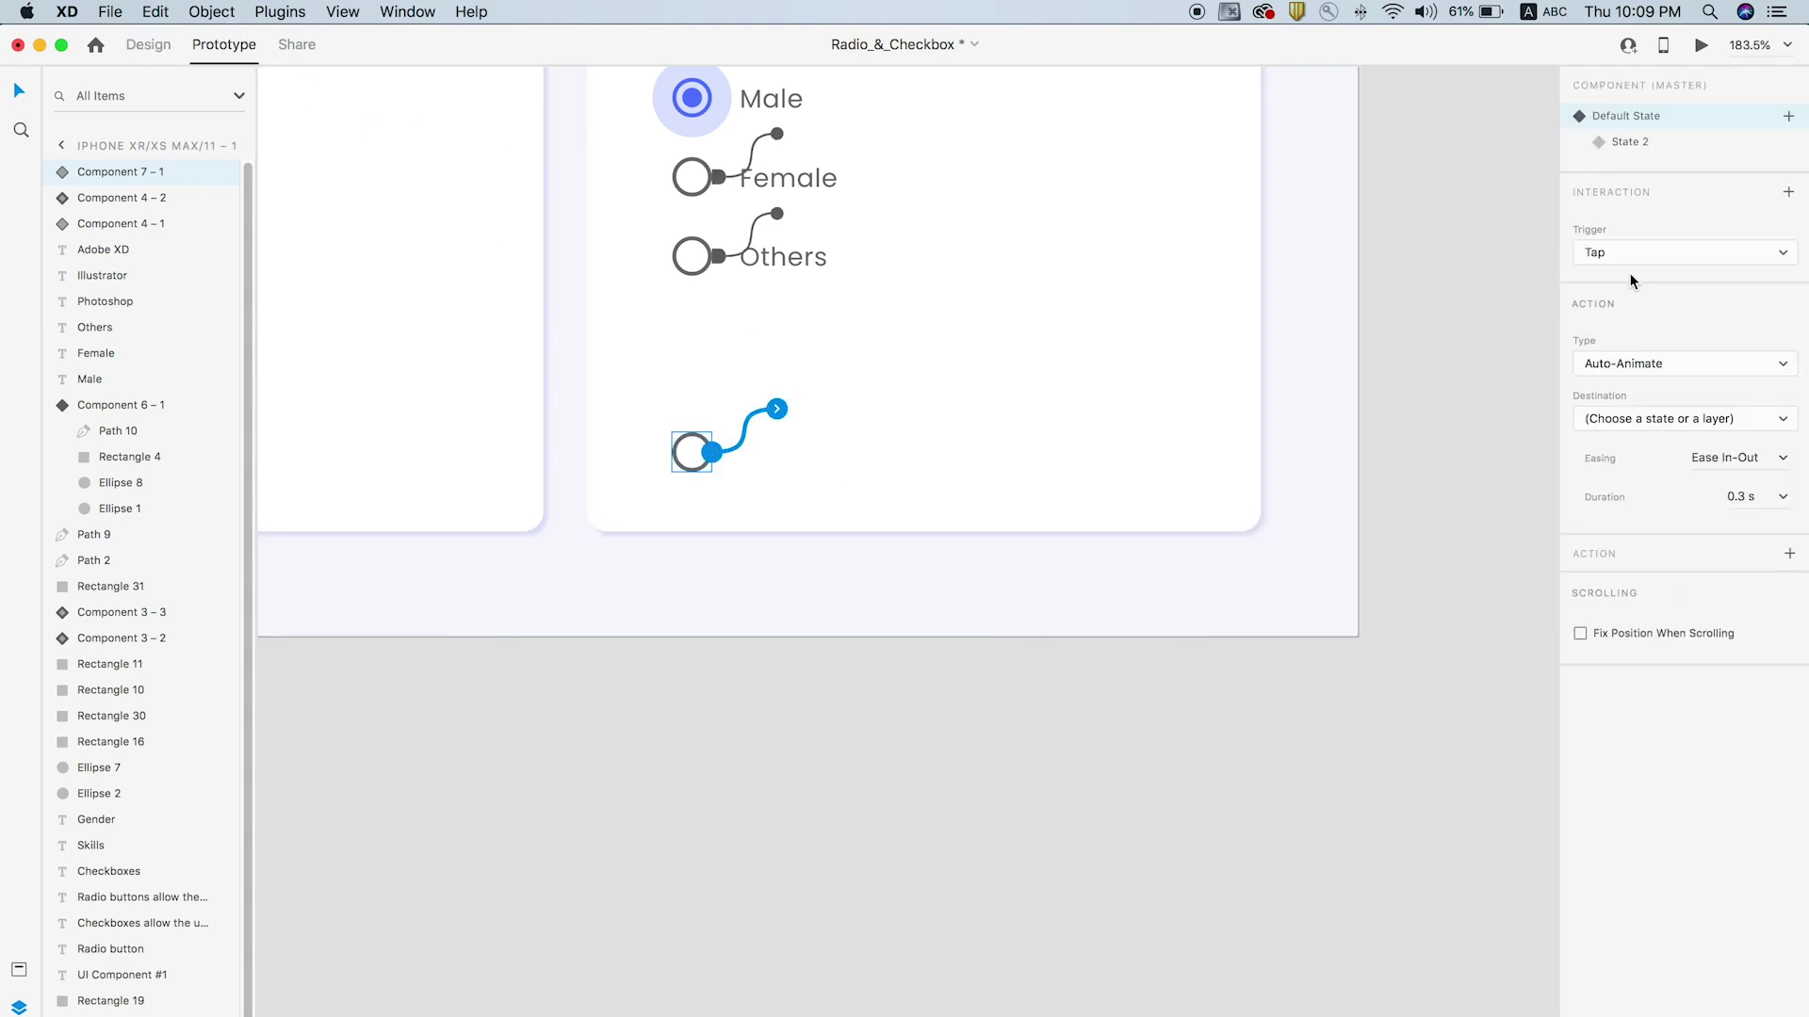
click(1670, 420)
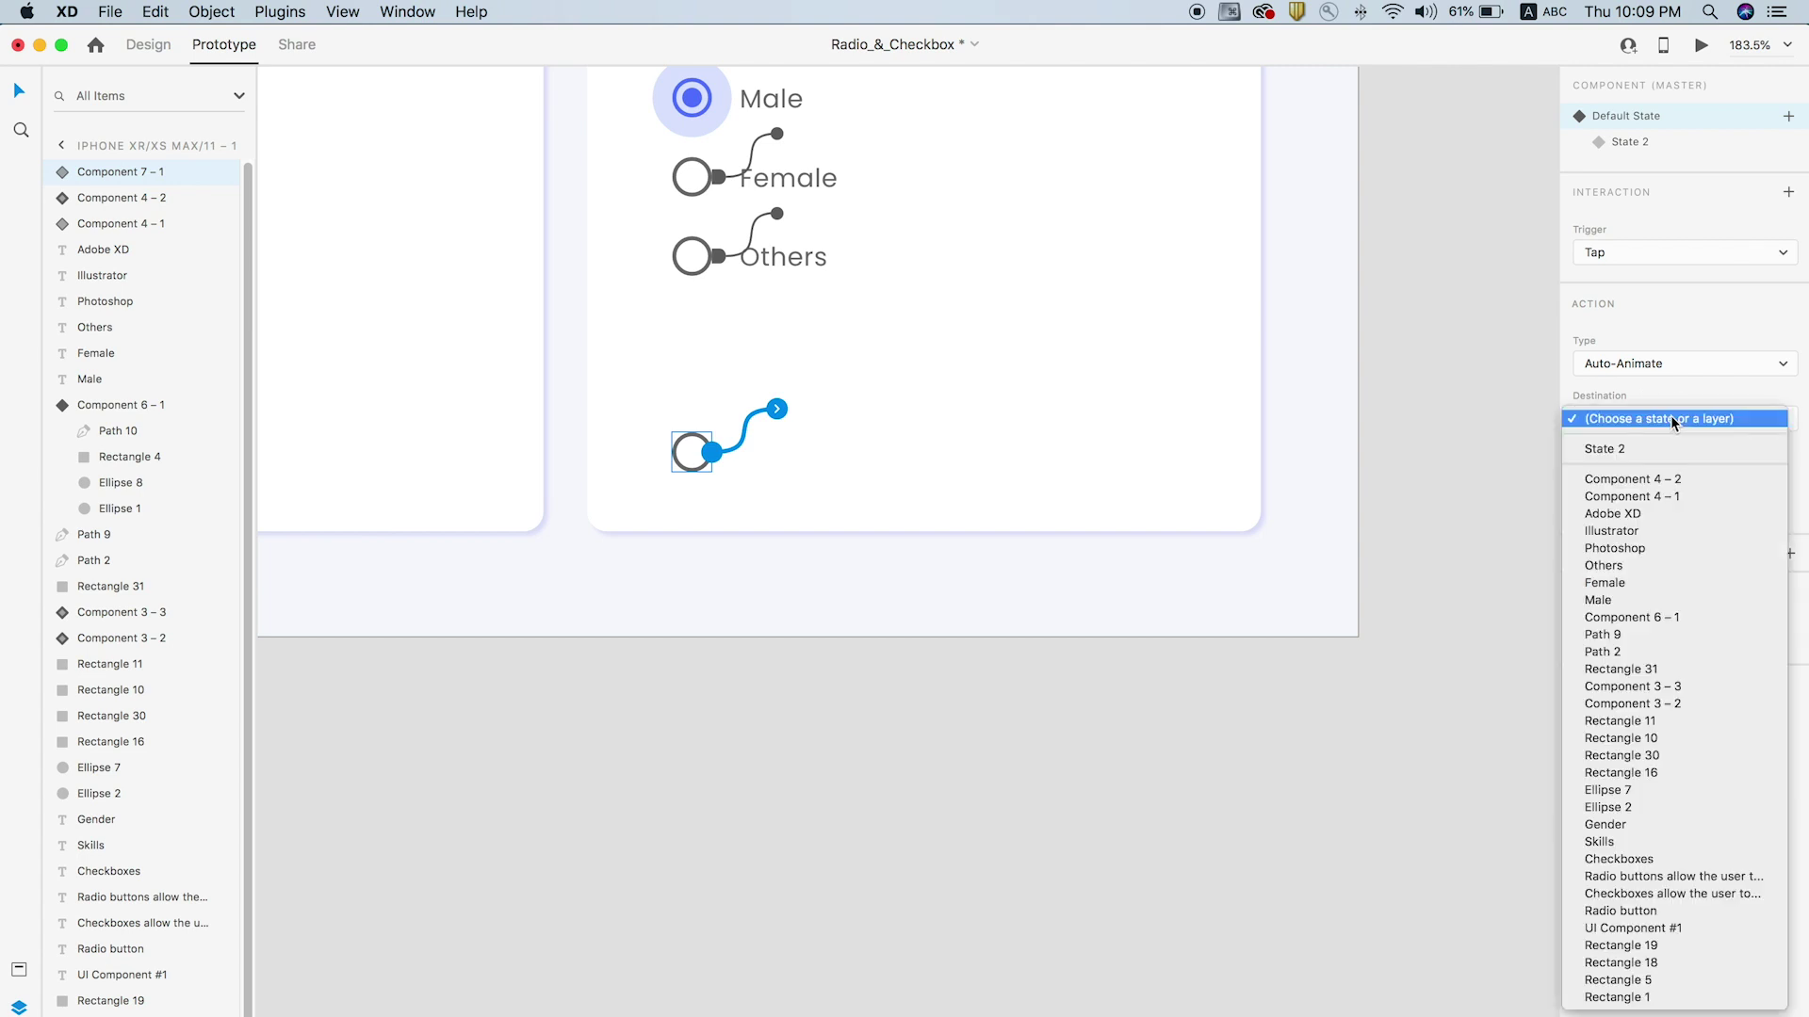
click(1638, 450)
Give the radio button's State 2 a Tap interaction that auto-animates back to the Default State
click(1633, 141)
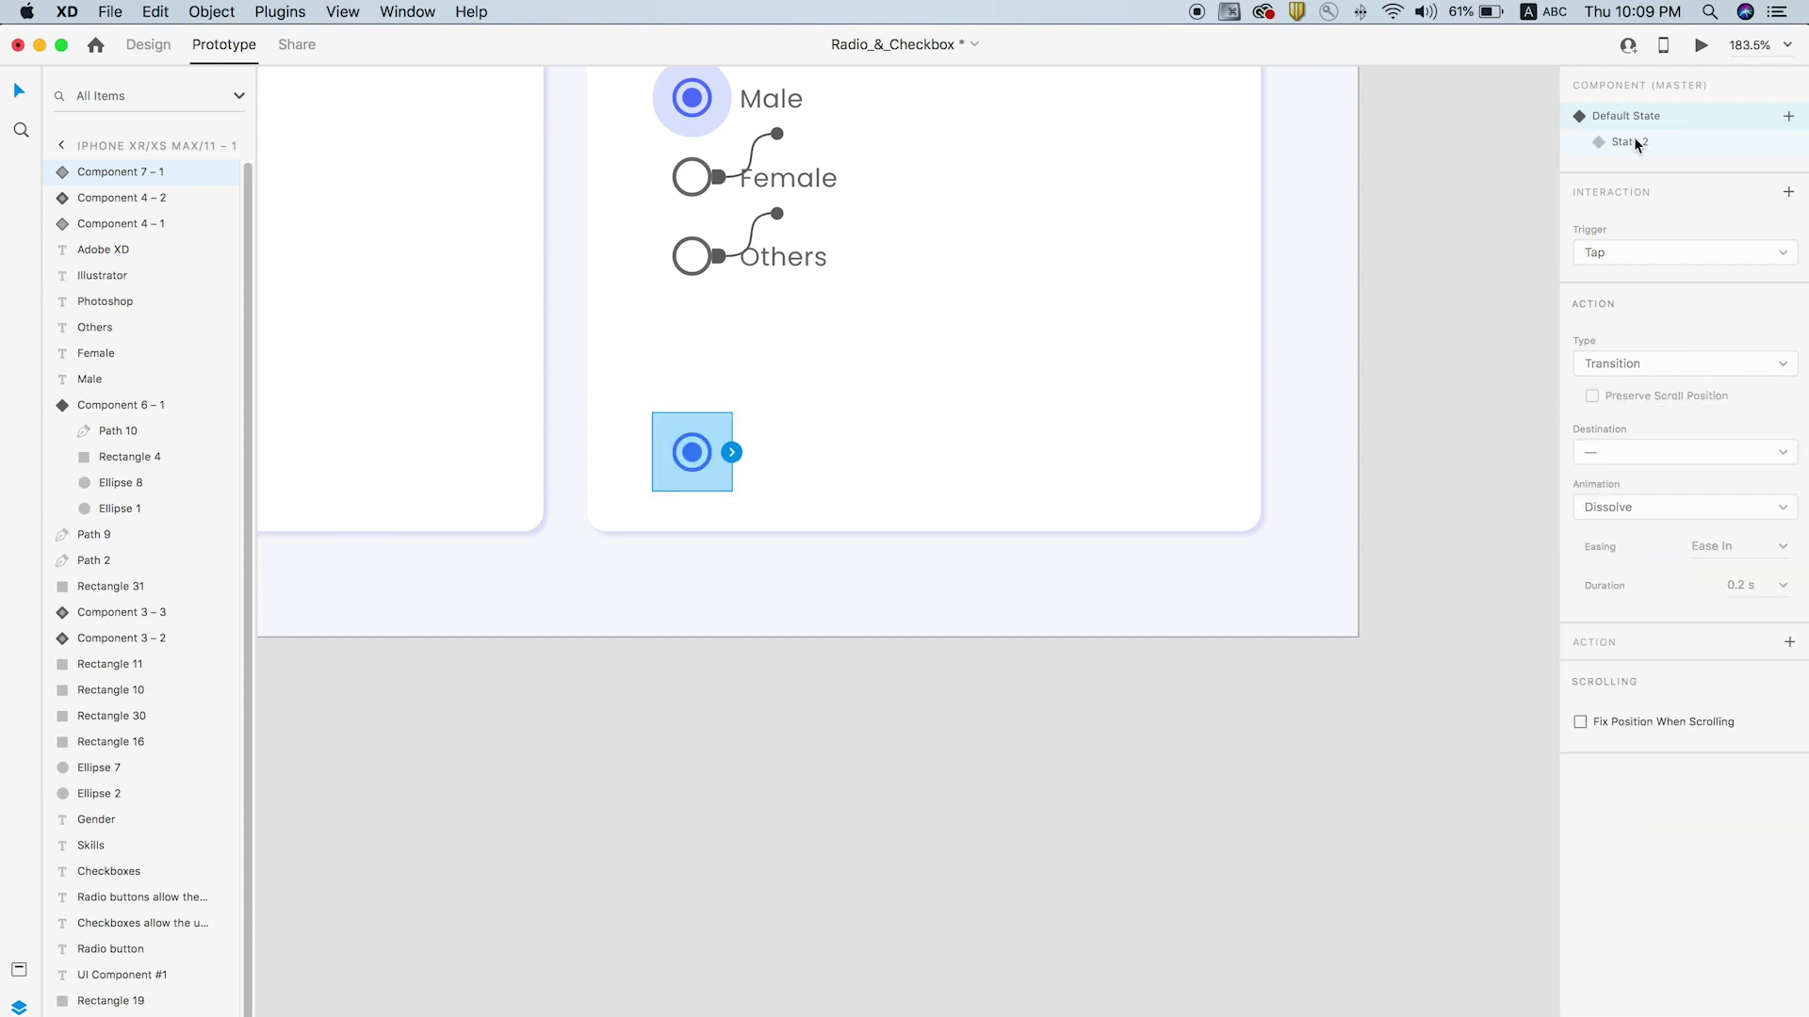
click(732, 453)
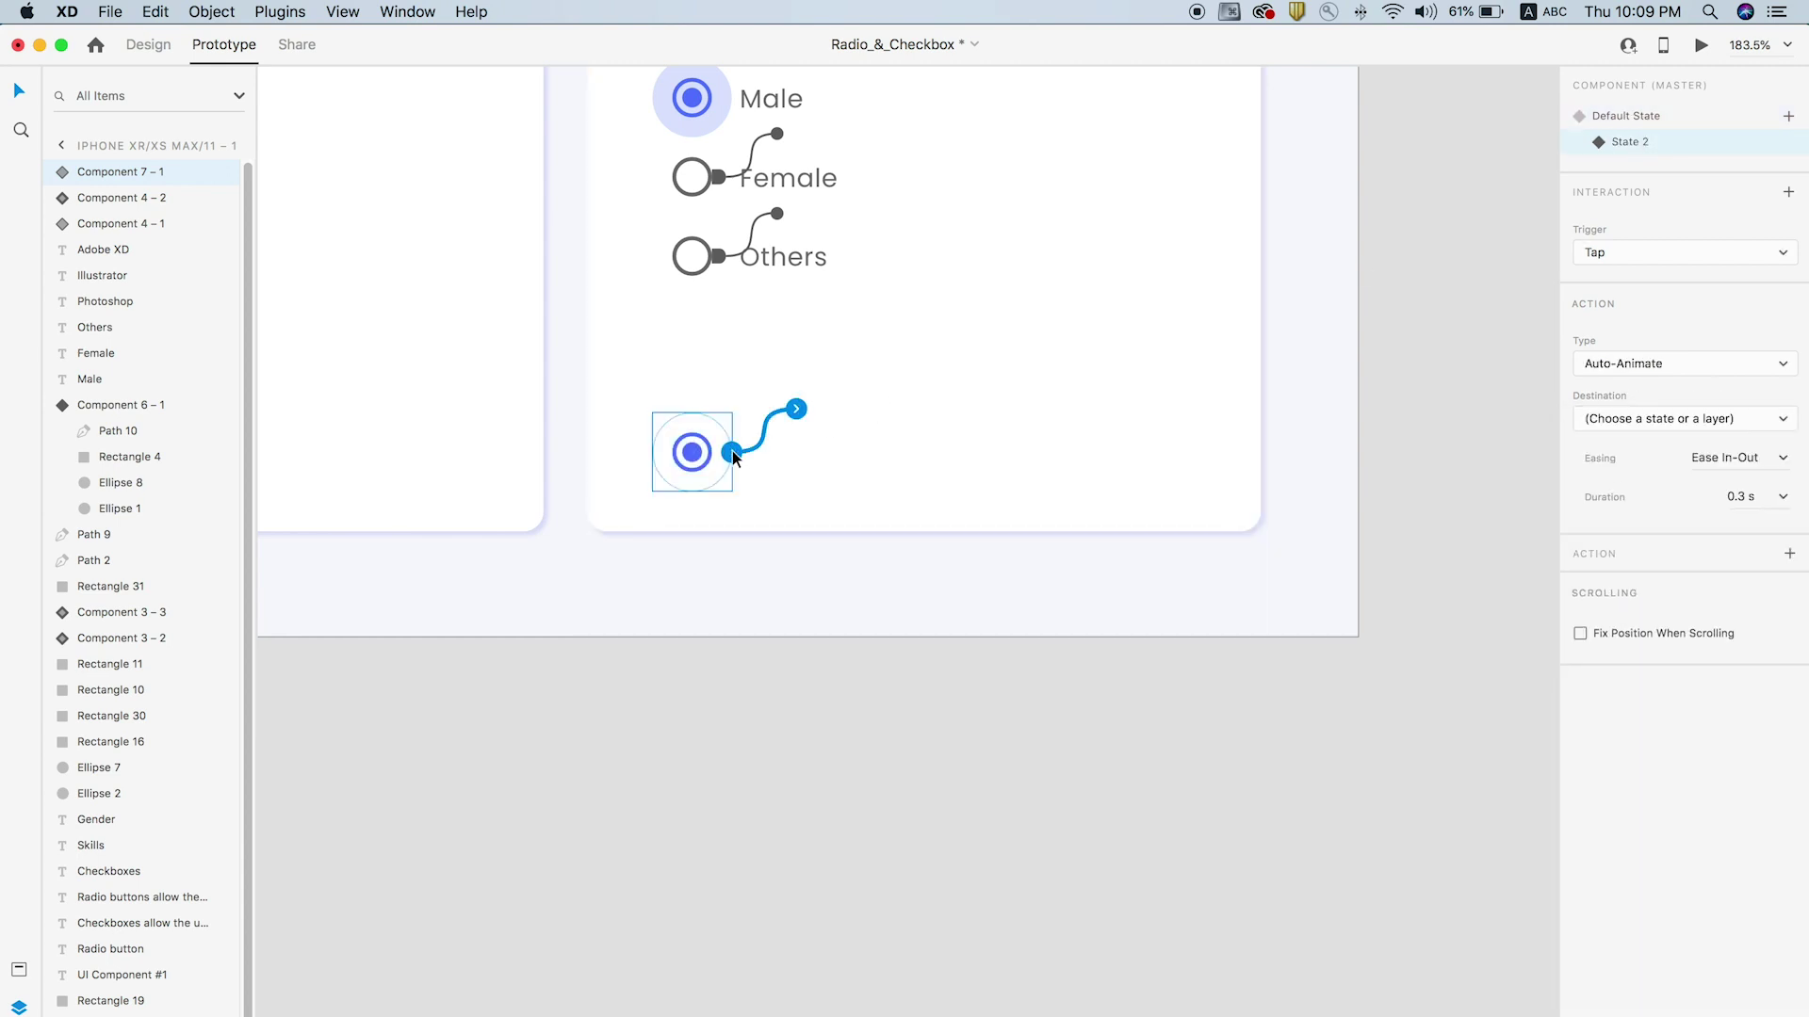
click(1655, 422)
click(1624, 450)
click(1626, 115)
scroll(776, 516, up, 5)
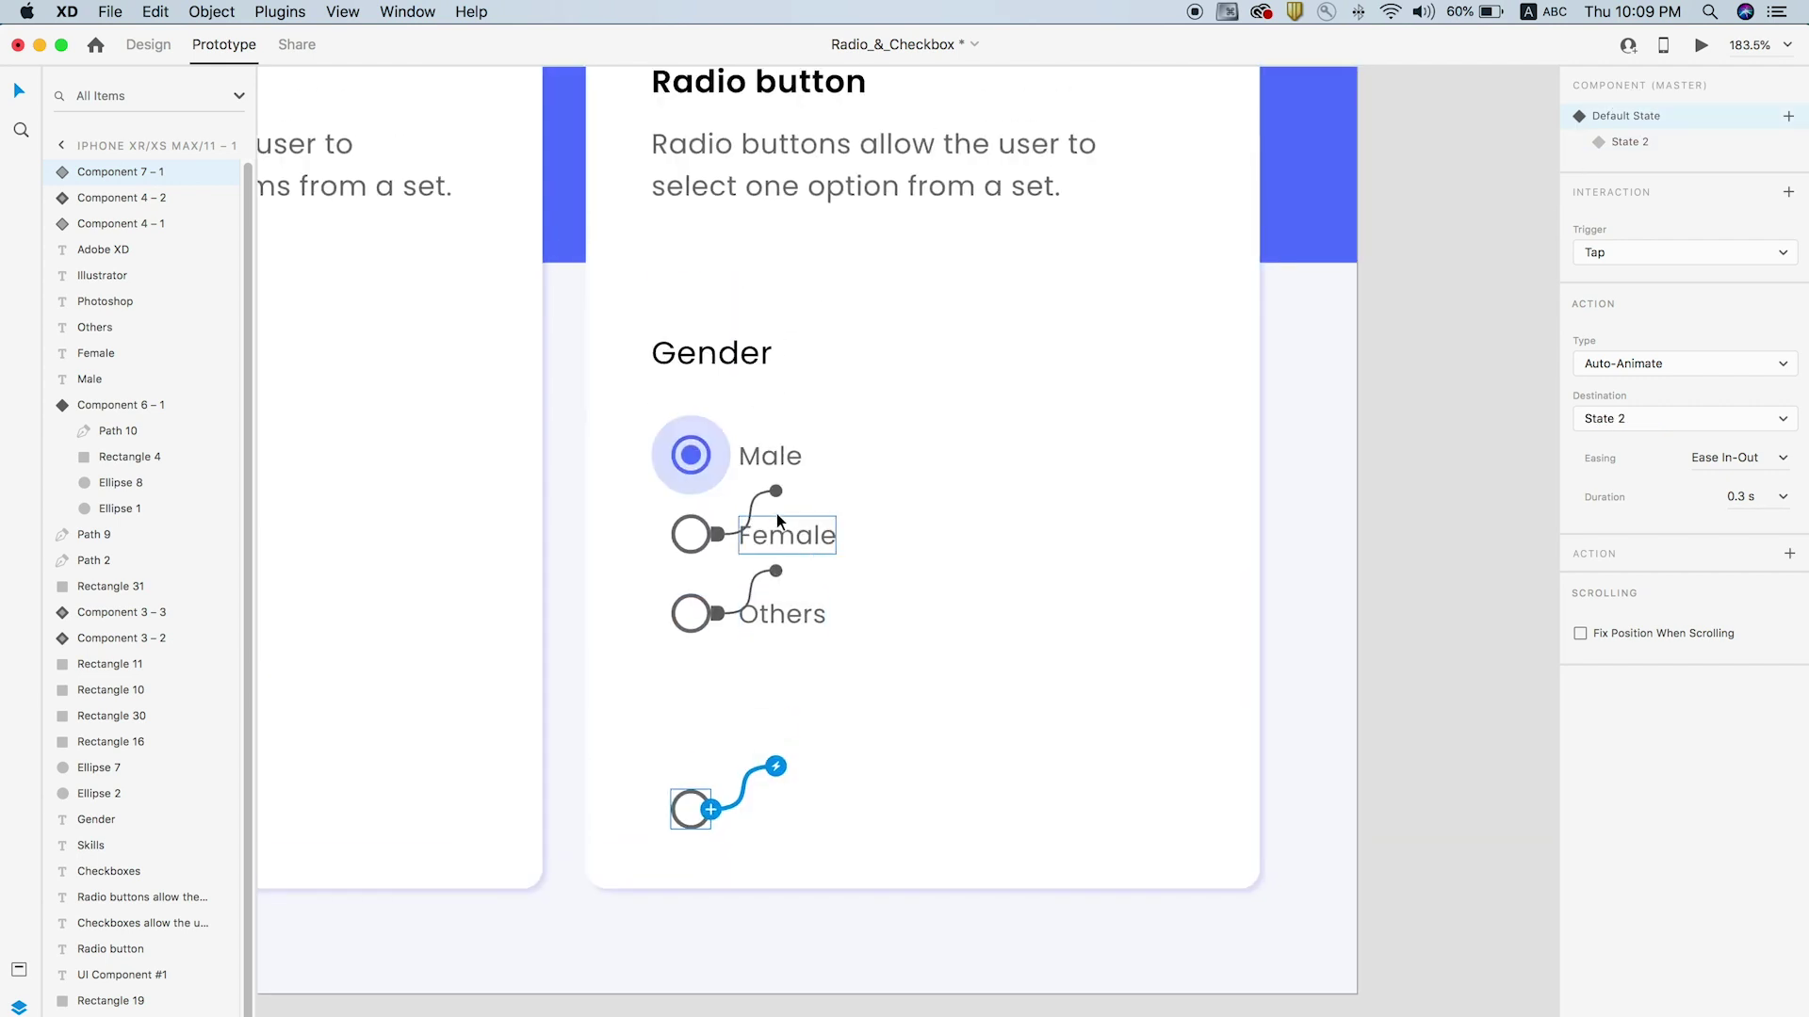
Preview the artboard and toggle the new radio button repeatedly to check its animation between states
key(super+0)
click(377, 139)
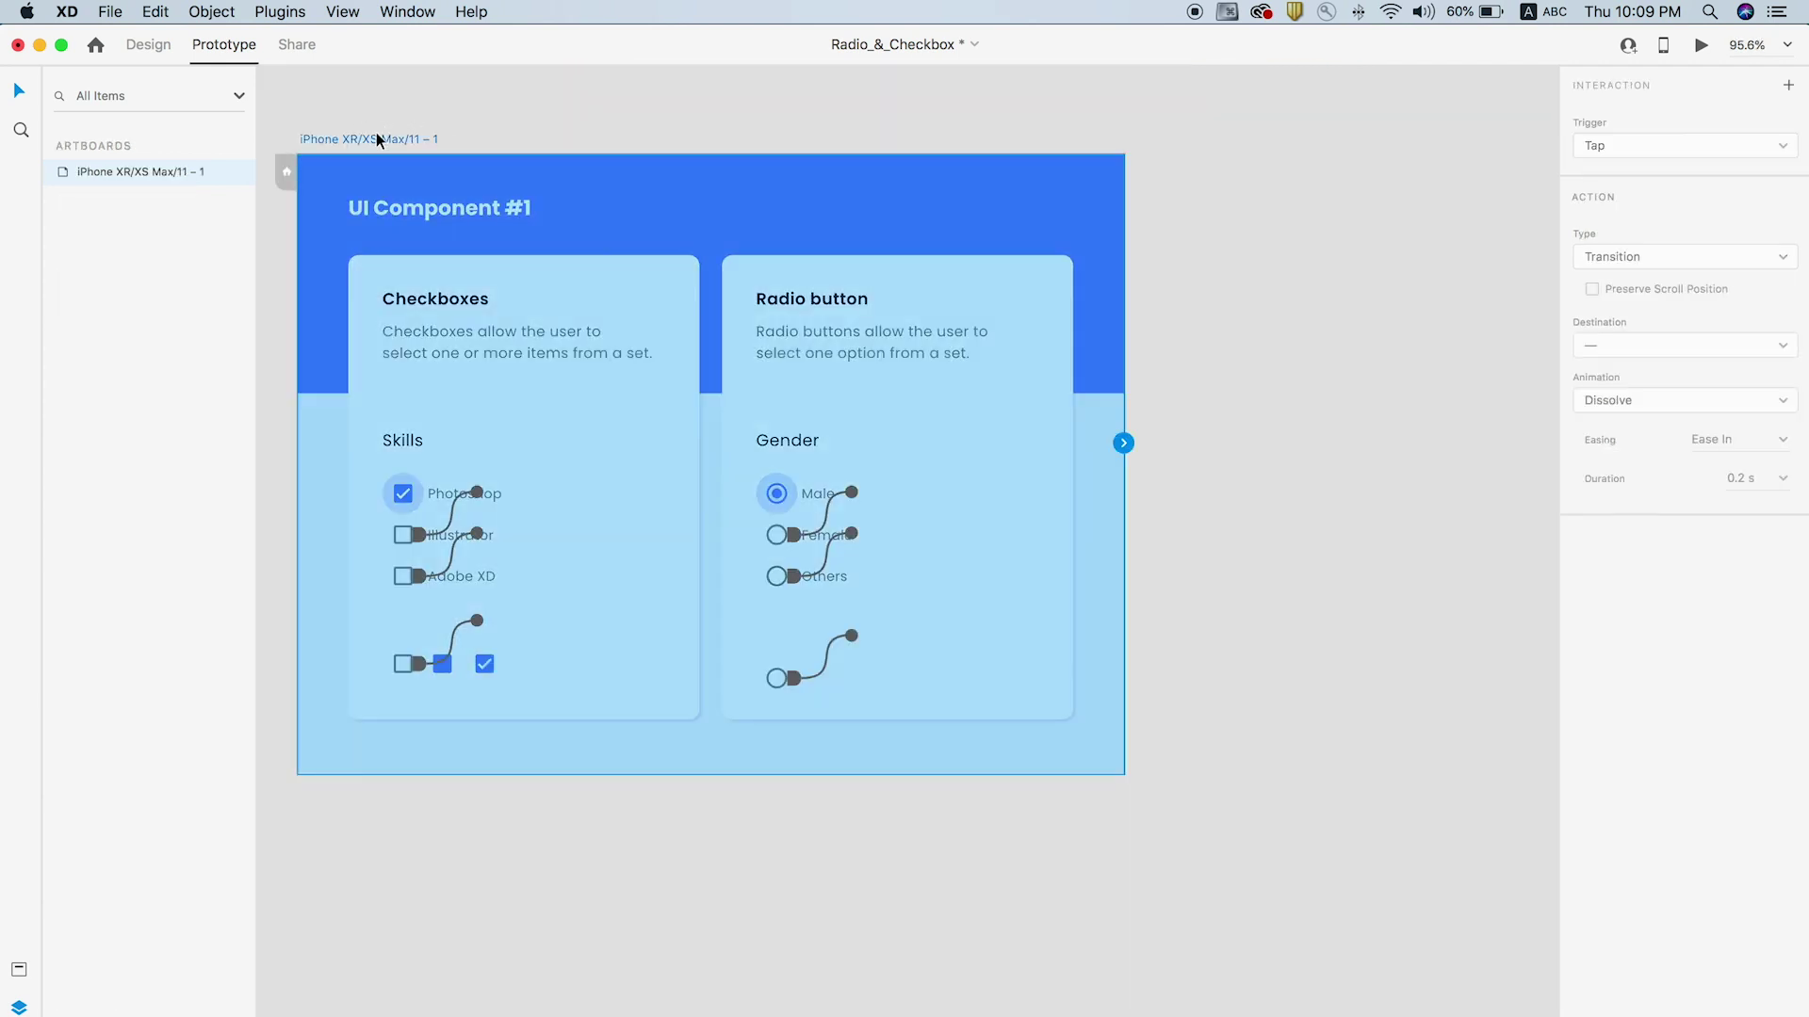
key(super+Return)
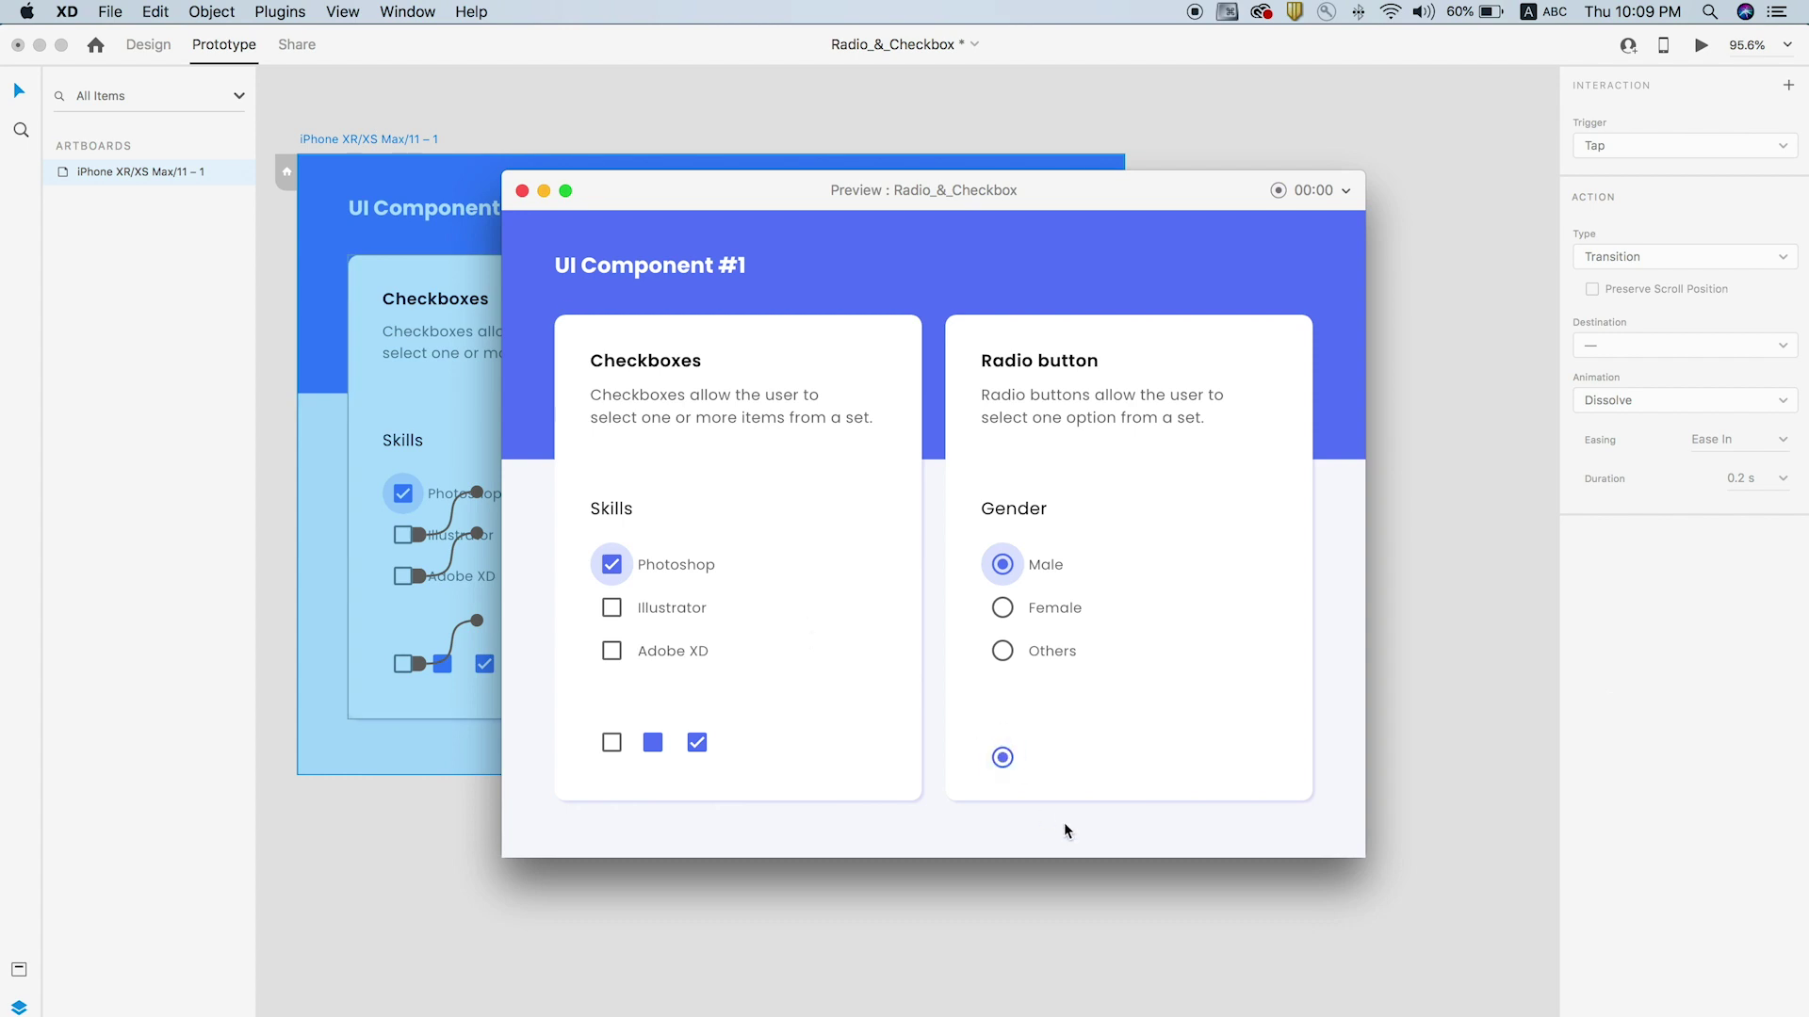
click(1001, 758)
click(1002, 761)
click(1001, 760)
click(1001, 755)
click(687, 125)
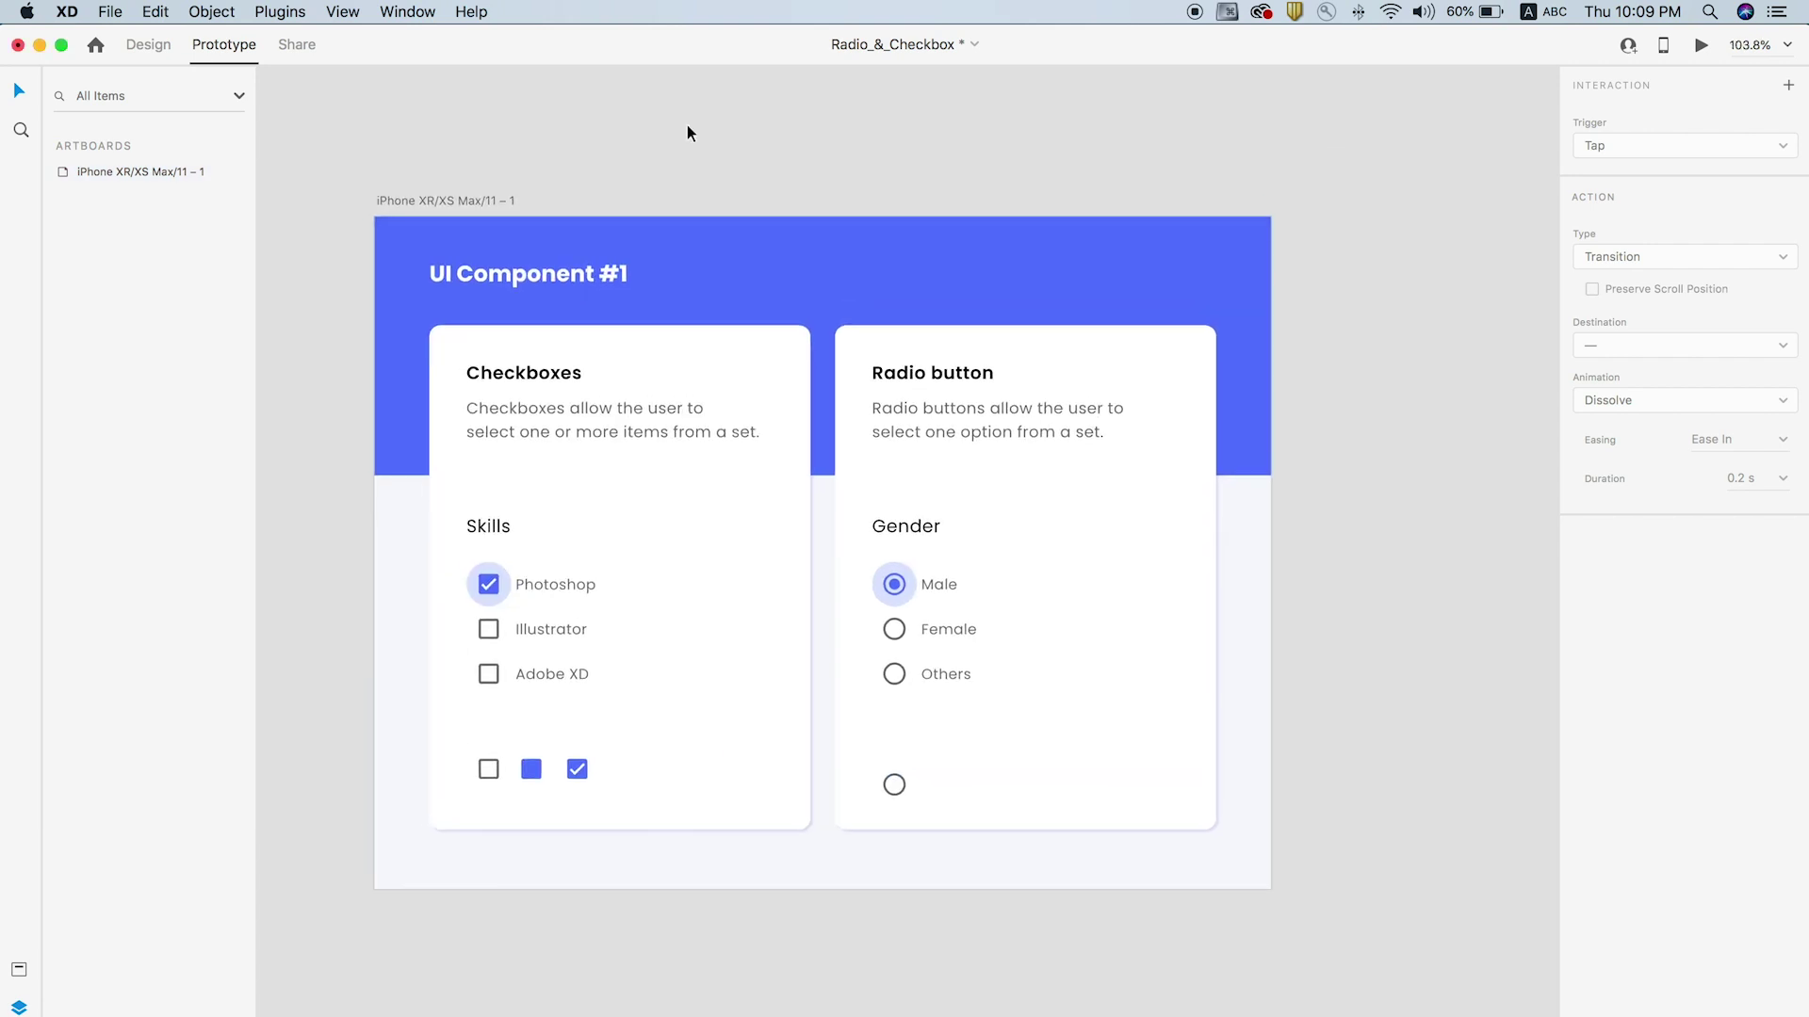